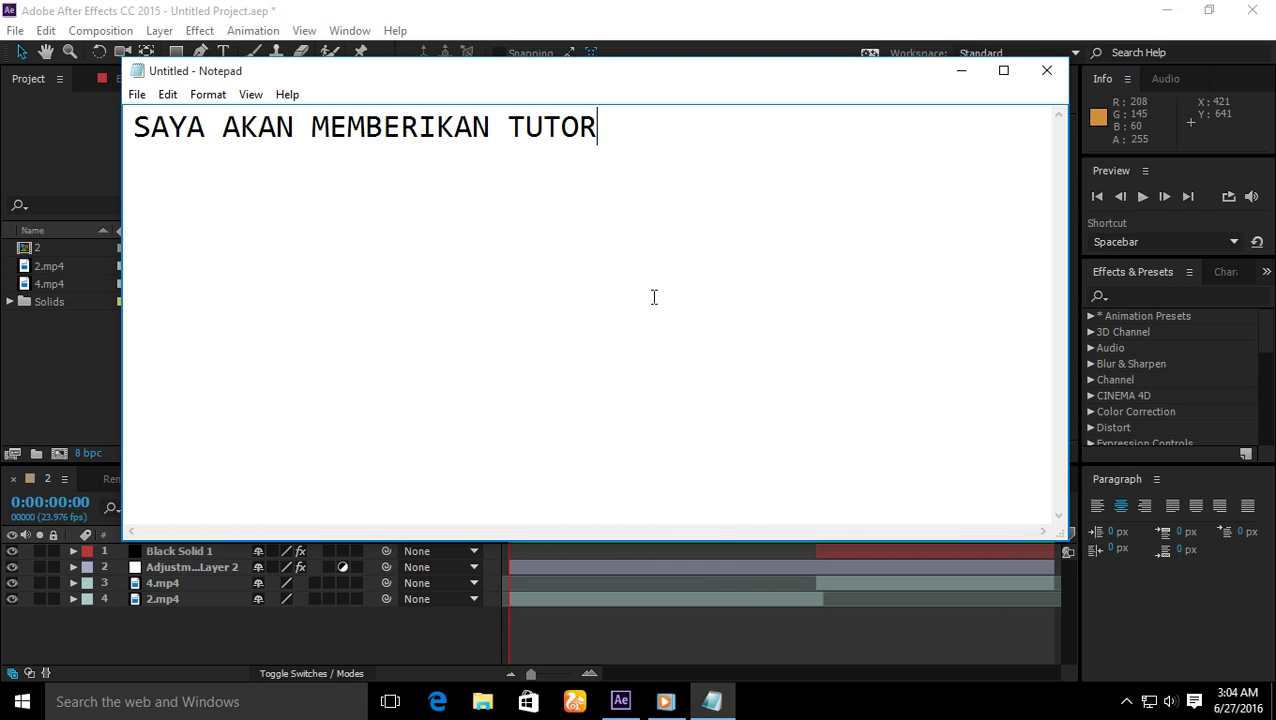
Replace the Notepad text with the title "ZOOM IN TRANSITION".
key(BackSpace)
key(BackSpace)
key(BackSpace)
key(BackSpace)
key(BackSpace)
key(BackSpace)
key(BackSpace)
key(BackSpace)
key(BackSpace)
key(BackSpace)
key(BackSpace)
key(BackSpace)
key(BackSpace)
key(BackSpace)
key(BackSpace)
key(BackSpace)
key(BackSpace)
key(BackSpace)
key(BackSpace)
key(BackSpace)
text(Z)
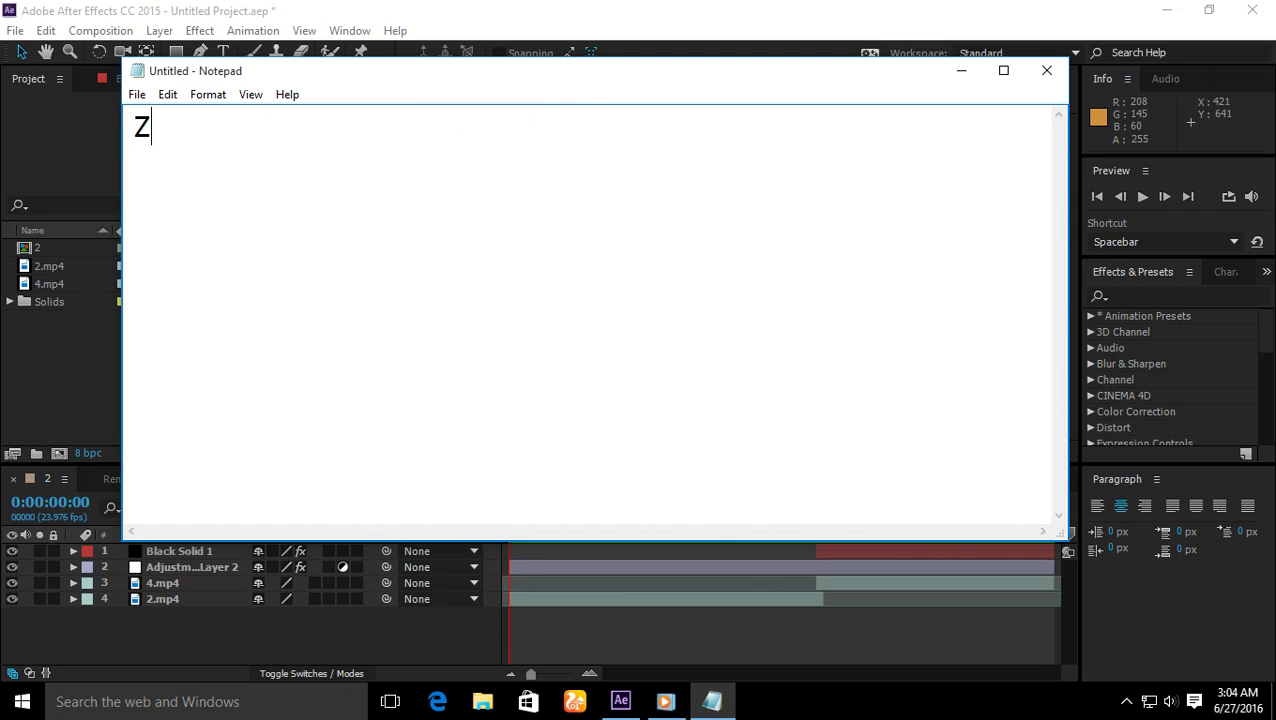
text(OOMING)
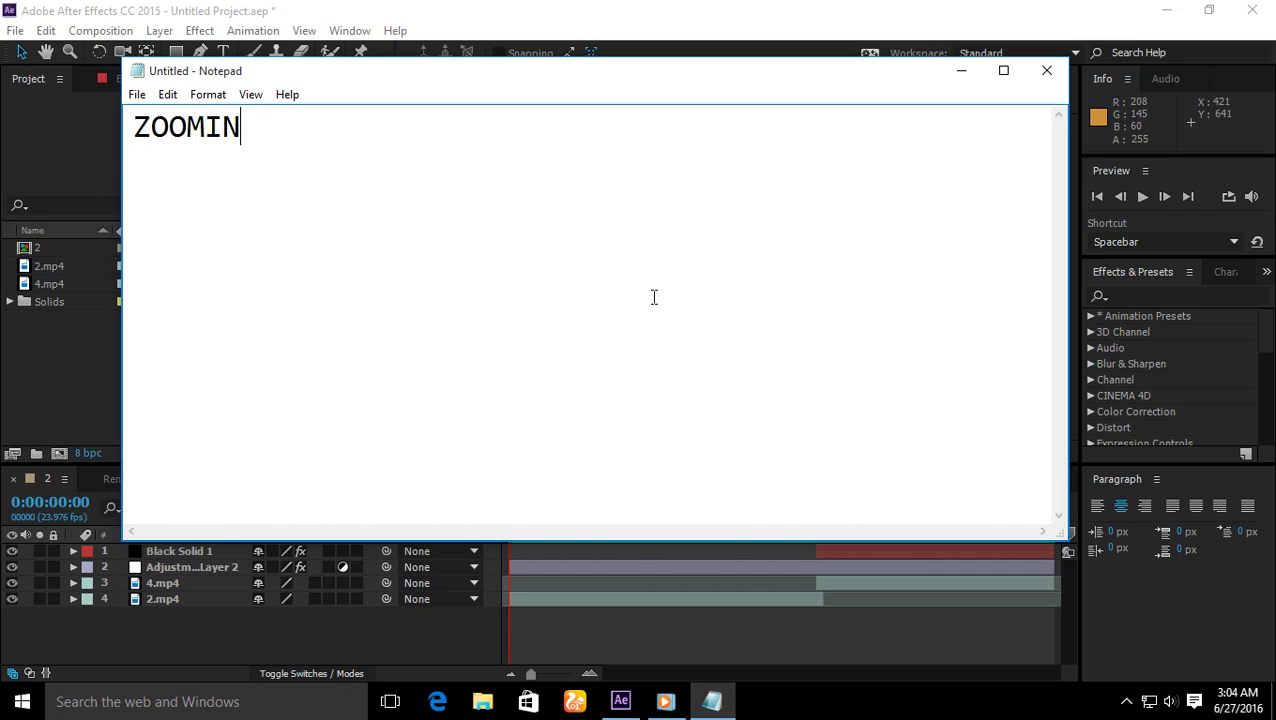
key(BackSpace)
key(BackSpace)
text(IN TRANSITIO)
key(BackSpace)
text(ION)
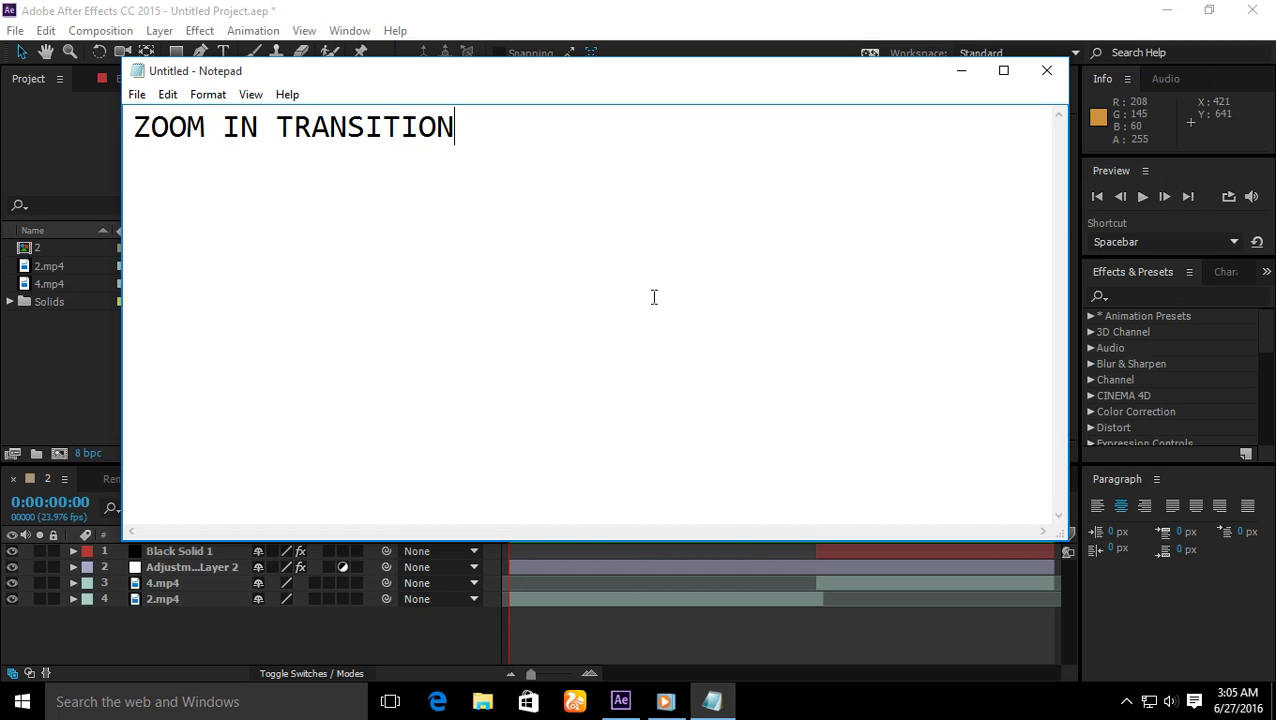
Replace the title in the note with "JUST FOLLOW IT".
key(BackSpace)
key(BackSpace)
key(BackSpace)
key(BackSpace)
key(BackSpace)
key(BackSpace)
key(BackSpace)
key(BackSpace)
key(BackSpace)
key(BackSpace)
key(BackSpace)
key(BackSpace)
key(BackSpace)
key(BackSpace)
key(BackSpace)
key(BackSpace)
key(BackSpace)
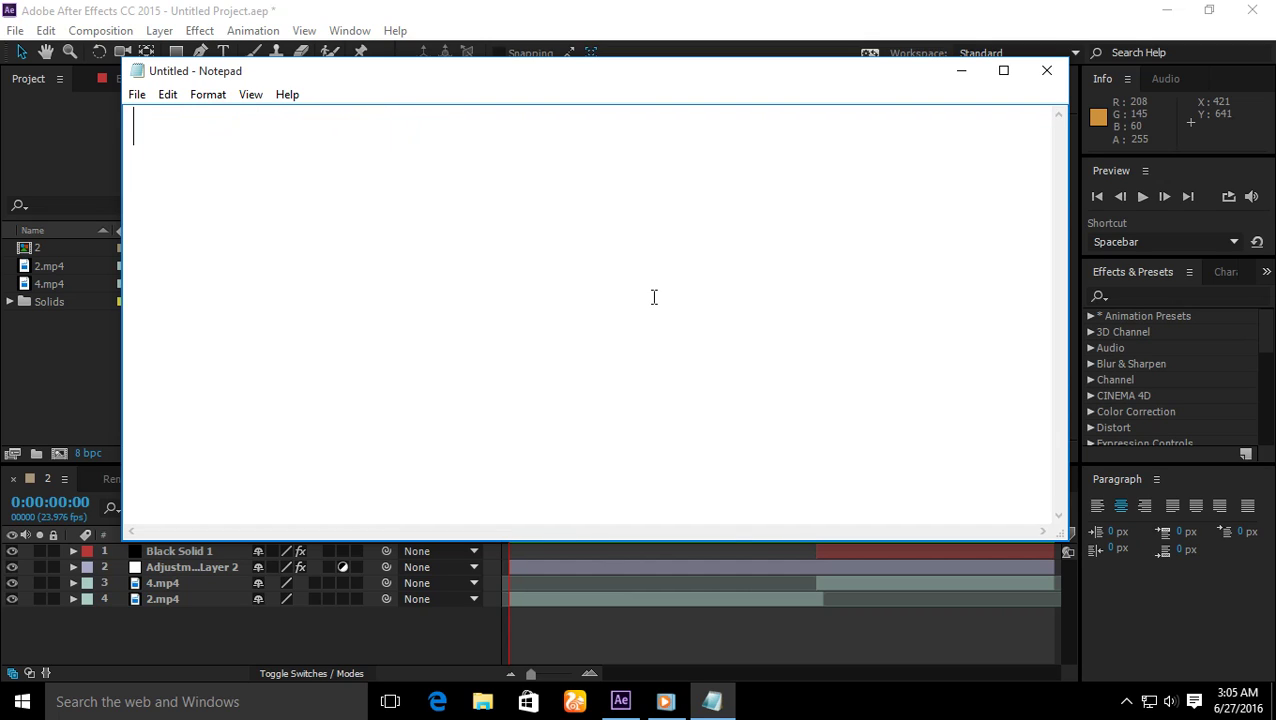
text(JUST FOLLOW IT)
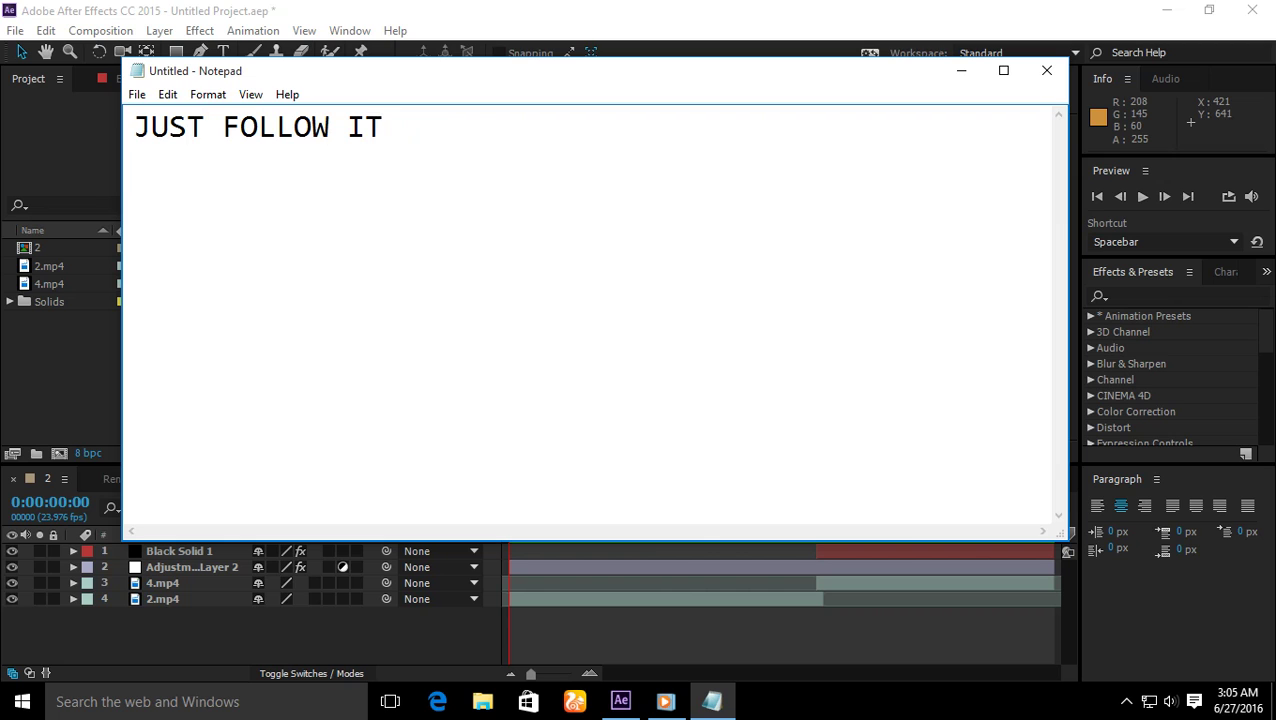
Clear the note, then switch to After Effects and preview composition 2.
key(BackSpace)
key(BackSpace)
key(BackSpace)
key(BackSpace)
key(BackSpace)
key(BackSpace)
key(BackSpace)
key(BackSpace)
key(BackSpace)
key(BackSpace)
key(BackSpace)
key(BackSpace)
key(BackSpace)
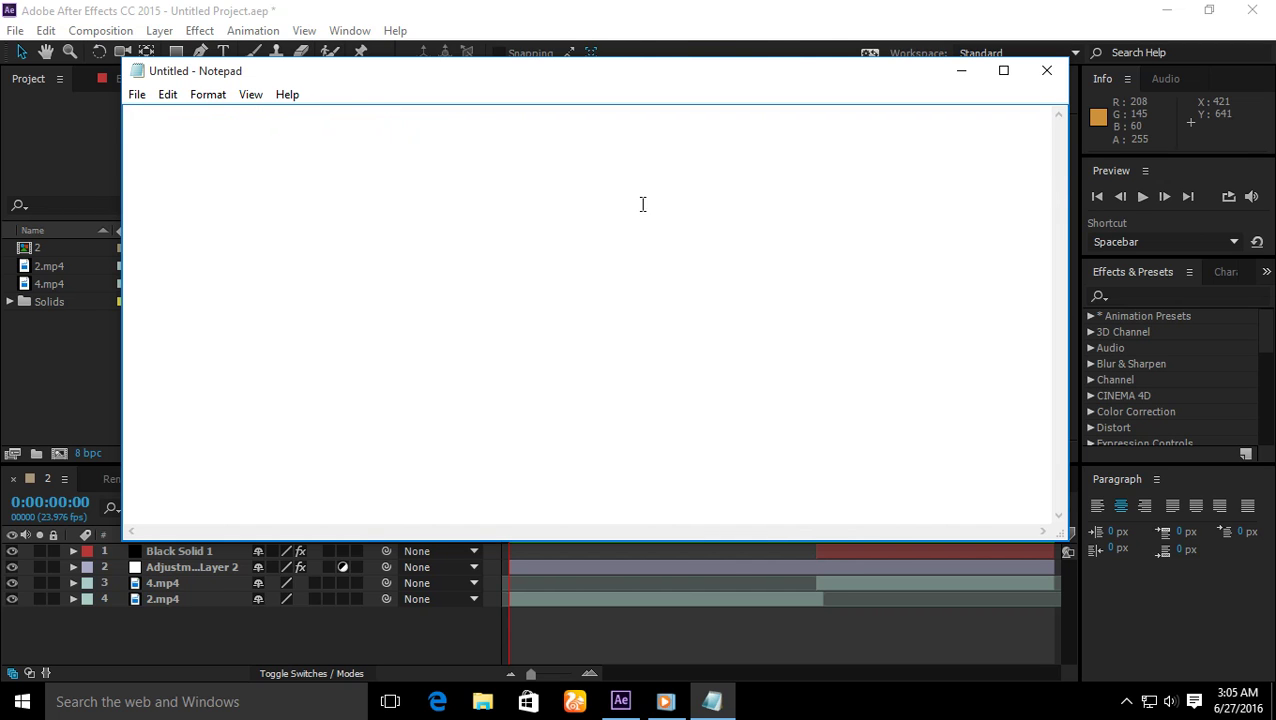
click(605, 9)
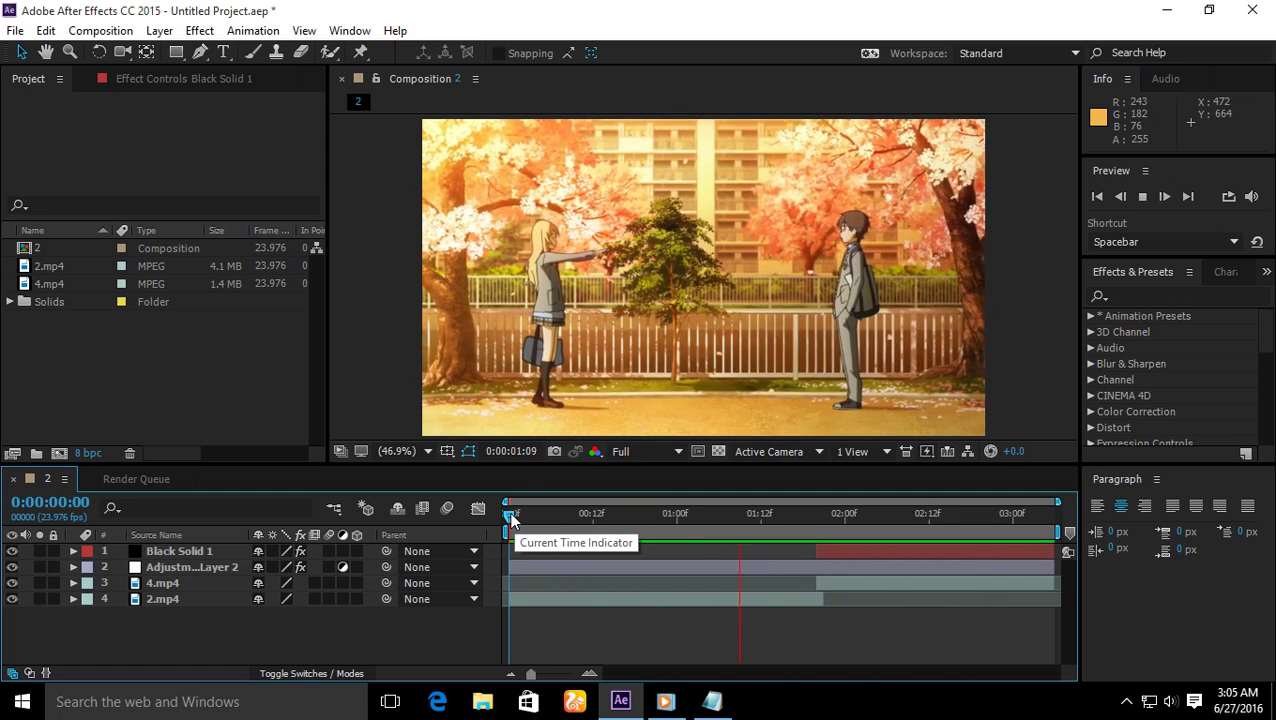
key(space)
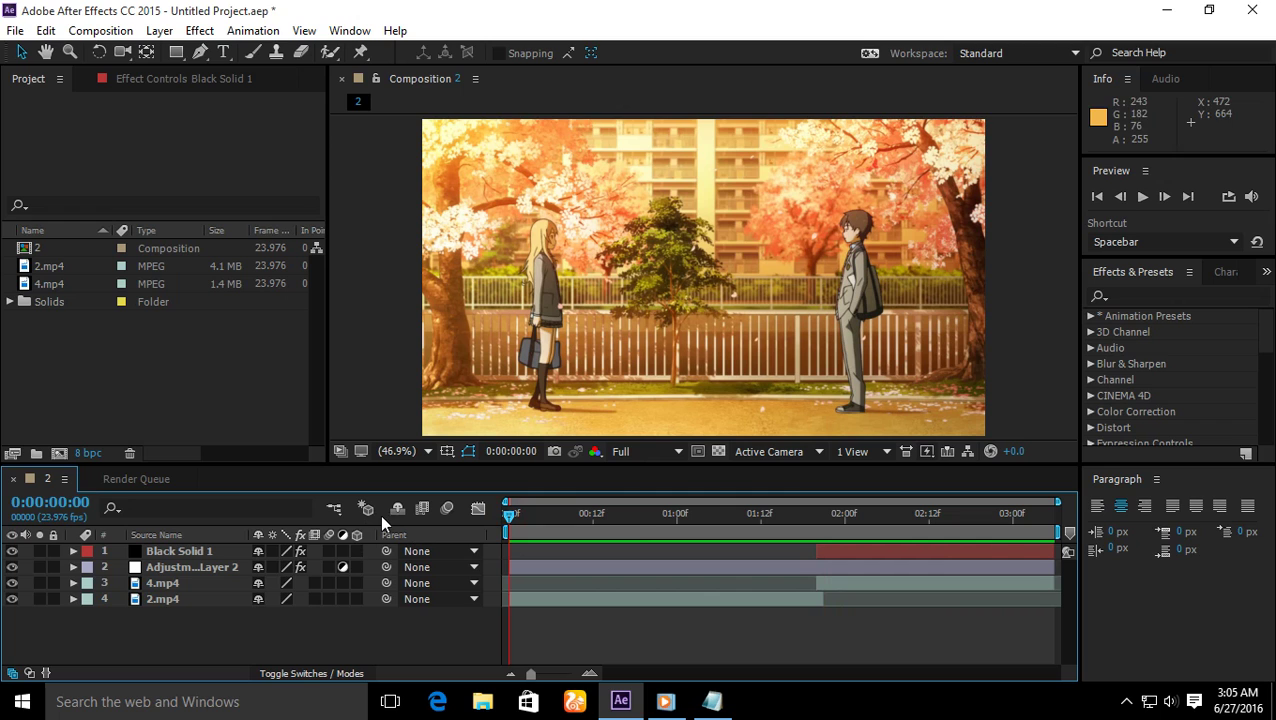
Open the settings for a new composition.
click(130, 347)
click(100, 31)
click(142, 48)
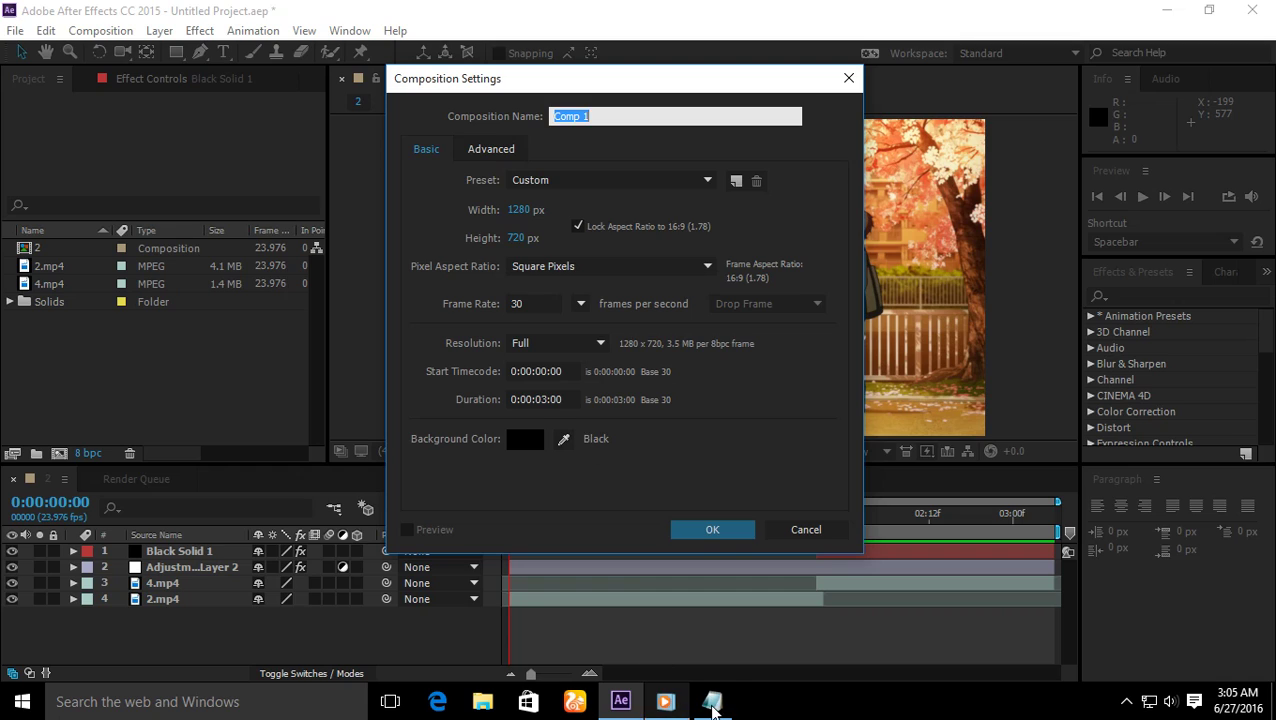
Switch to Notepad, write the note "KLO MAU SMOOTH,KASIH FPS 30" and erase it.
click(712, 701)
click(598, 206)
text(KLO MAU SMOOT)
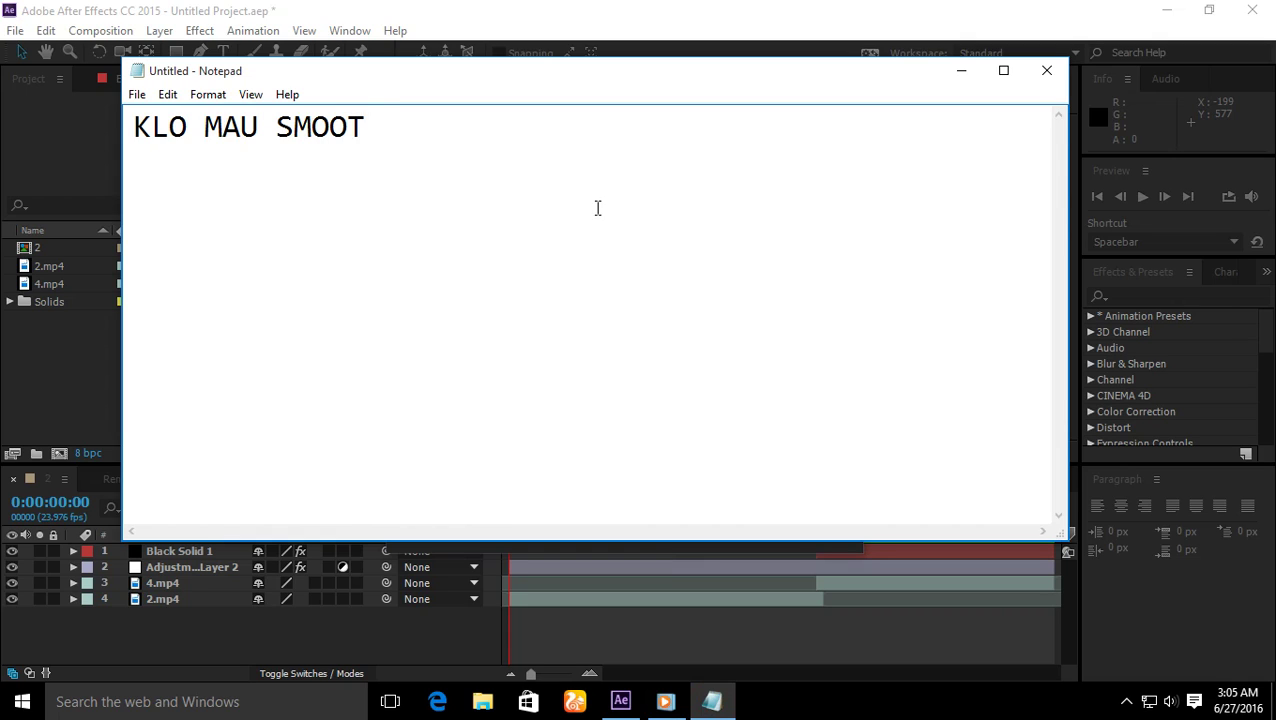
text(H,KASIH FS)
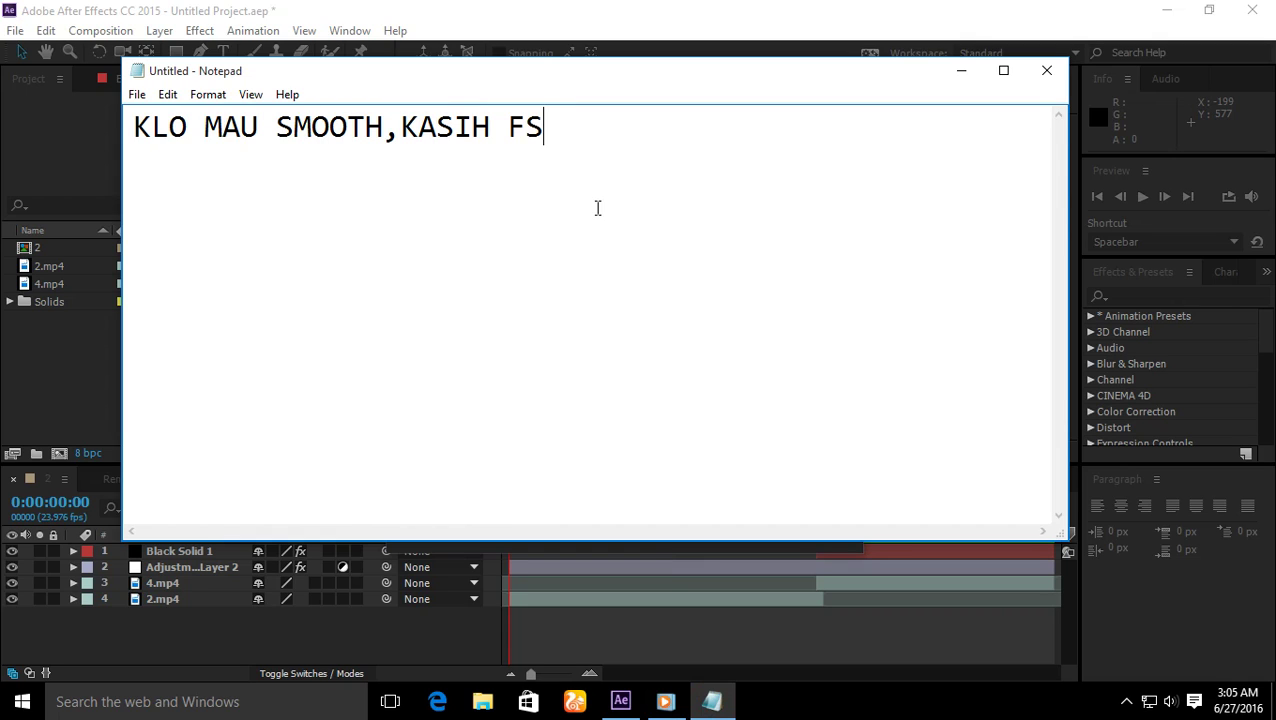
key(BackSpace)
text(PS 30)
key(ctrl+a)
key(Delete)
Back in After Effects, create Comp 1 at 1280 x 720, 30 fps and 3 seconds, and close composition 2's timeline.
key(alt+Tab)
key(ctrl+k)
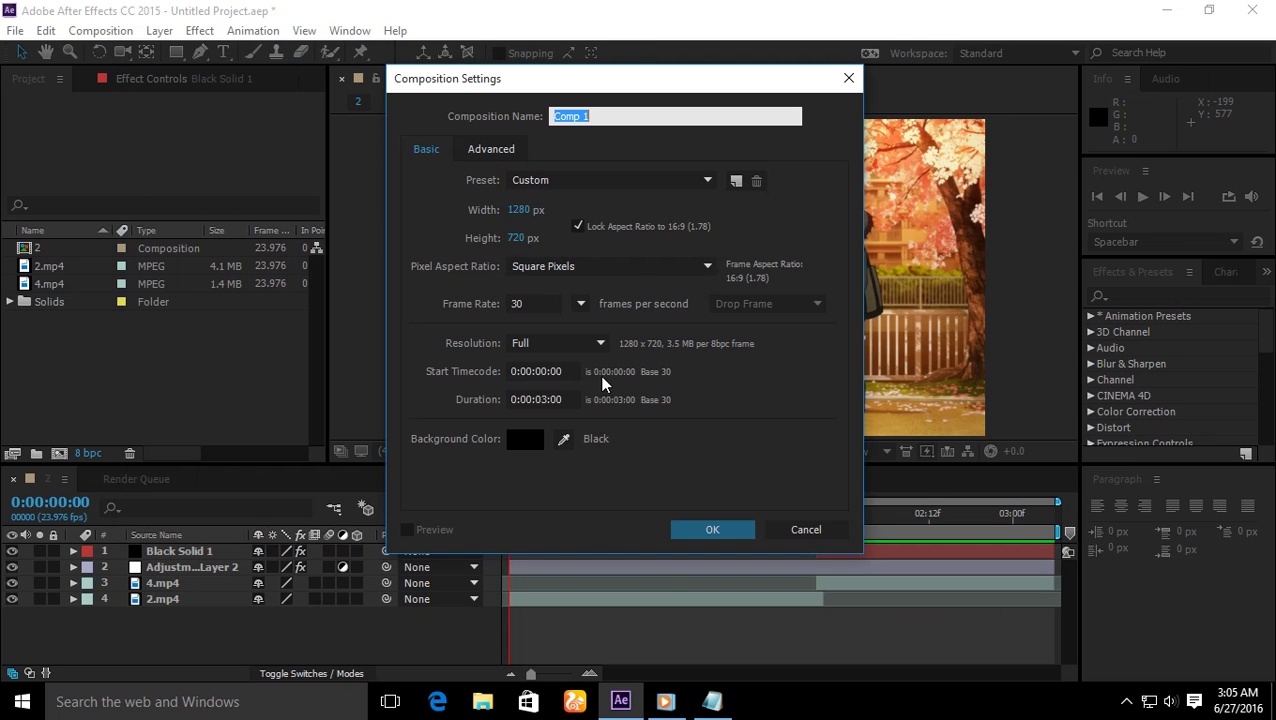
click(676, 530)
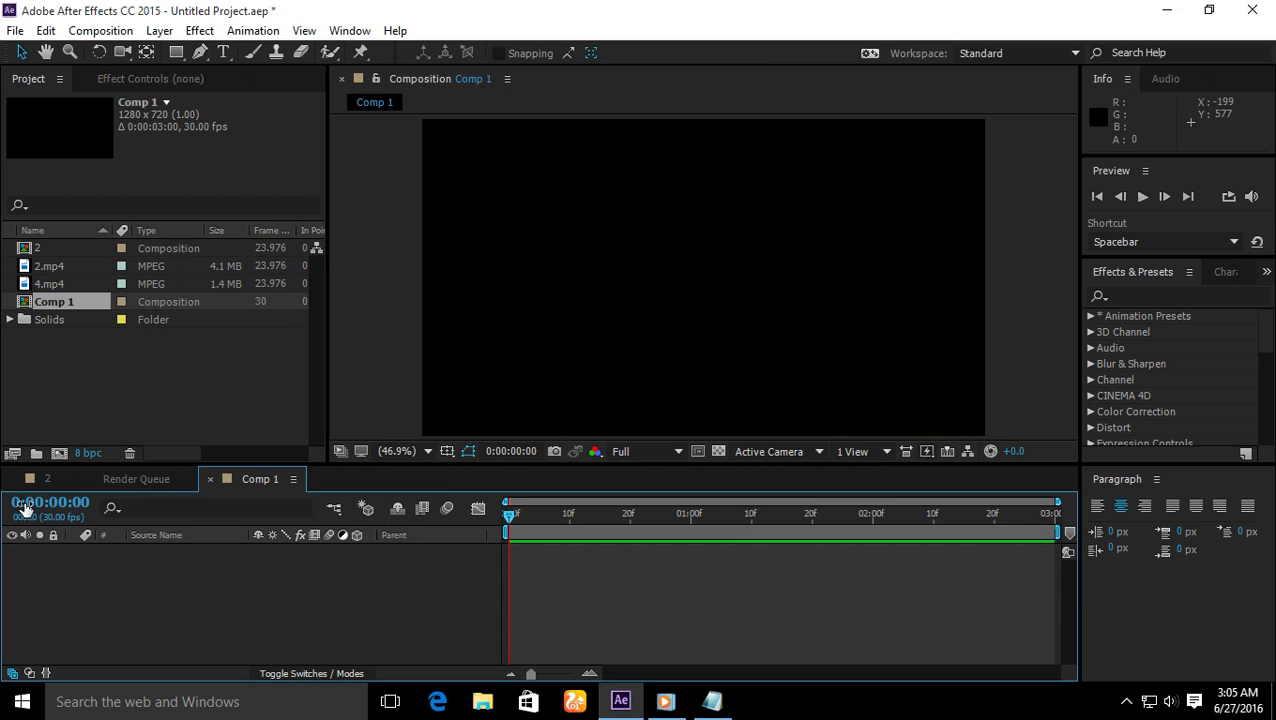
click(42, 484)
click(13, 479)
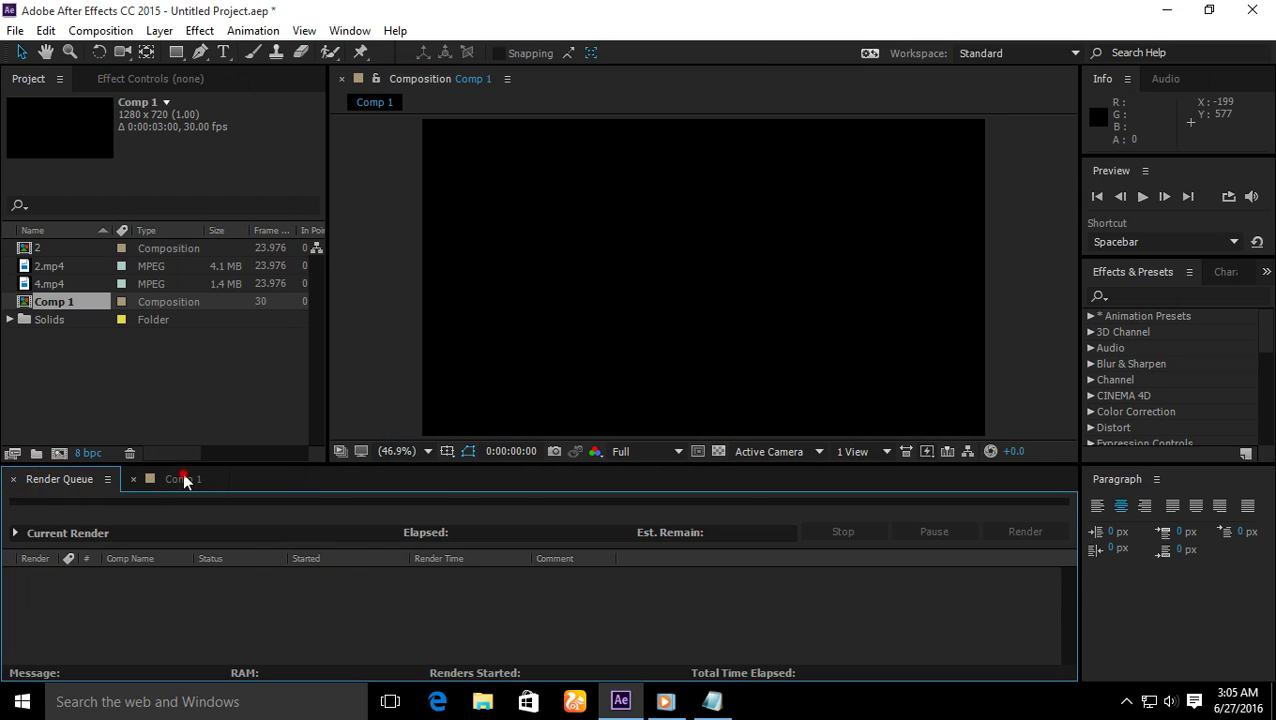
click(182, 479)
Add 2.mp4 to the Comp 1 timeline and scrub through it, returning to the first frame.
click(71, 383)
drag(61, 270, 169, 585)
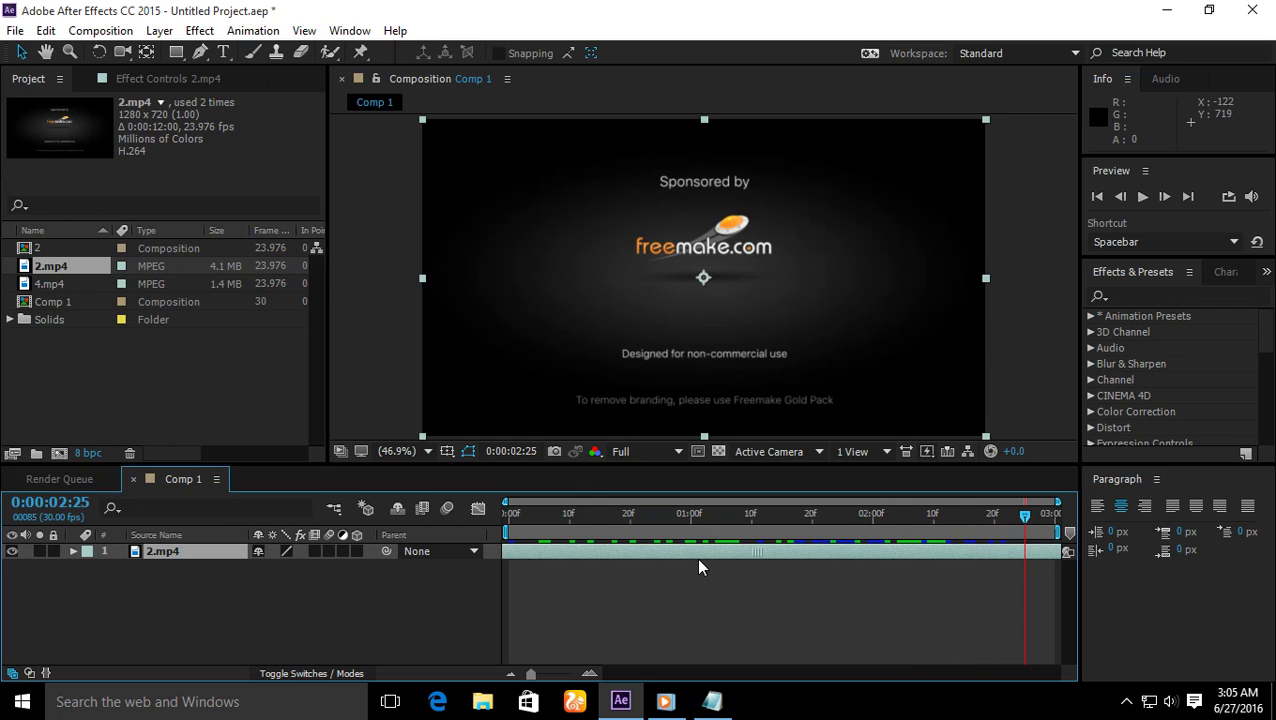
drag(1005, 514, 820, 526)
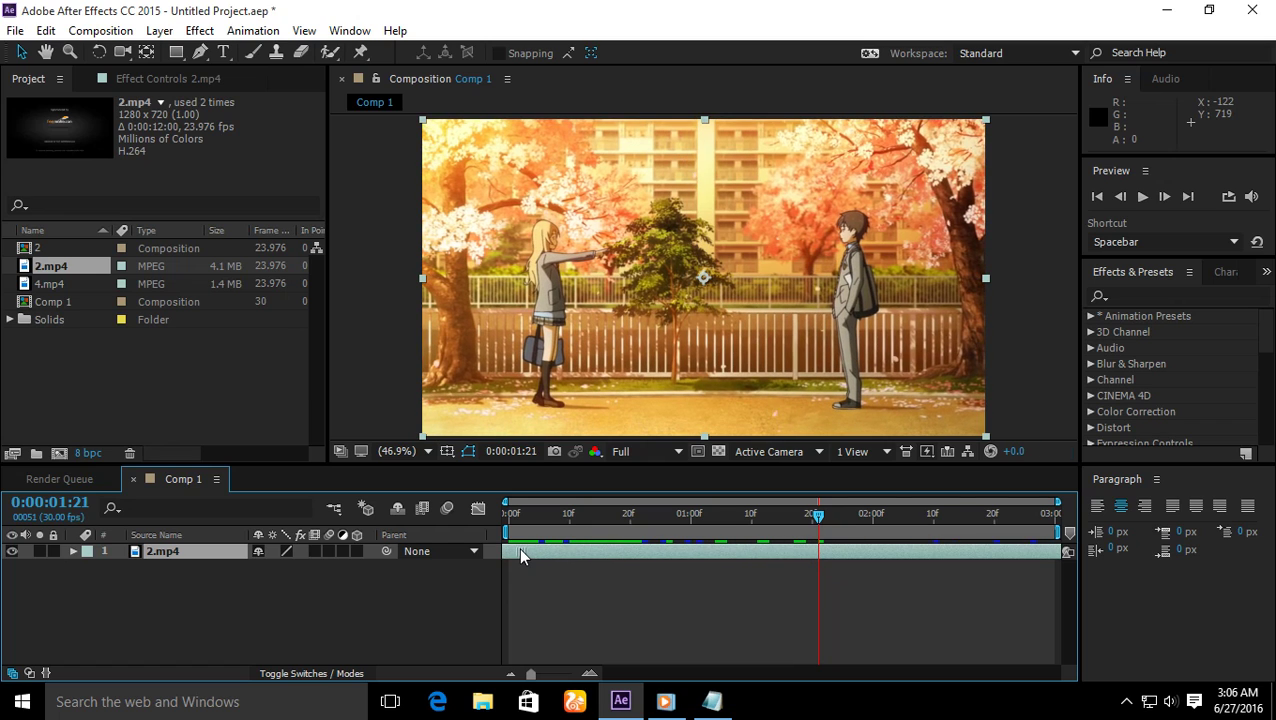
click(771, 526)
drag(771, 526, 515, 514)
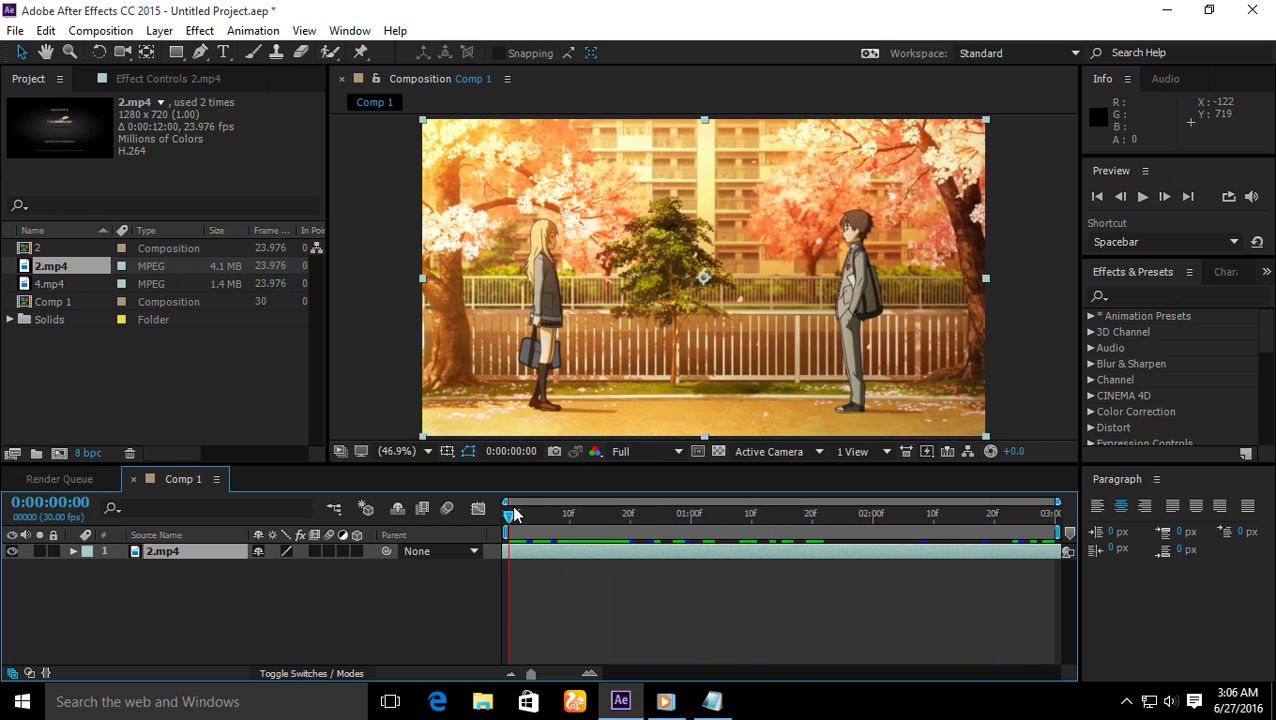
Place 4.mp4 above 2.mp4 in Comp 1 and scrub through it to 0:00:01:15.
click(187, 605)
drag(30, 285, 165, 549)
drag(587, 535, 756, 533)
drag(840, 537, 792, 556)
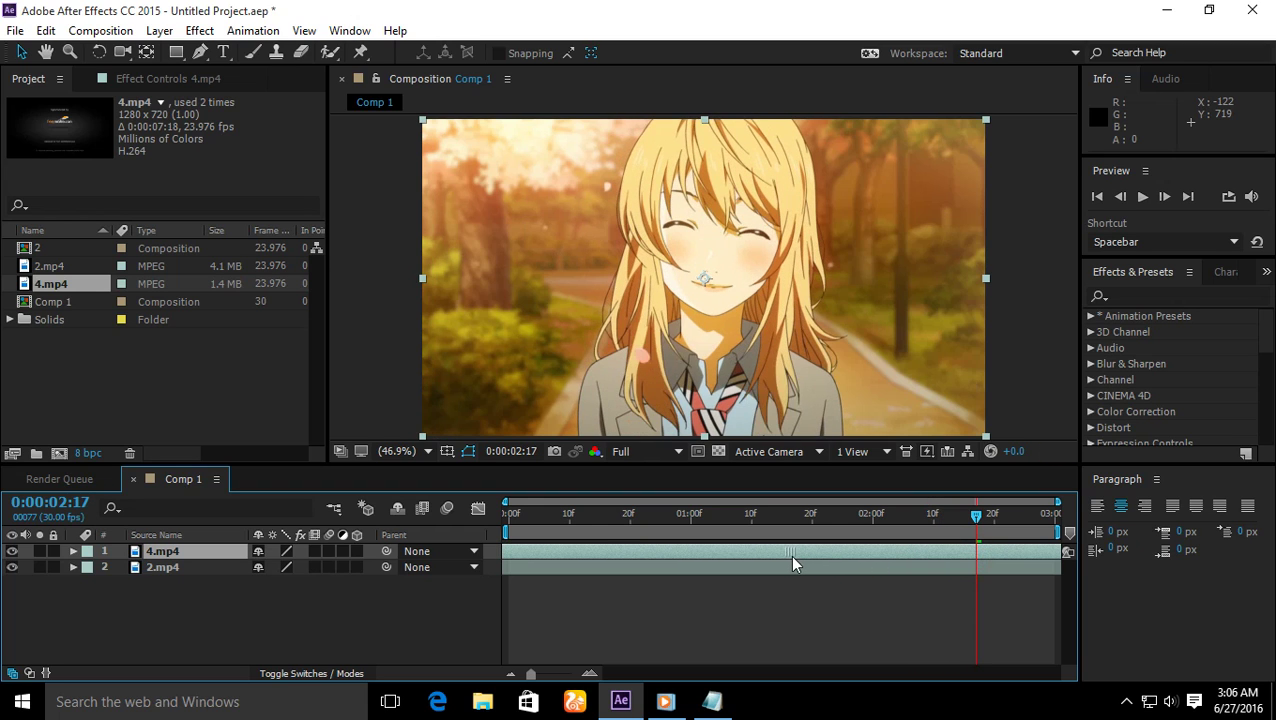
drag(975, 516, 782, 535)
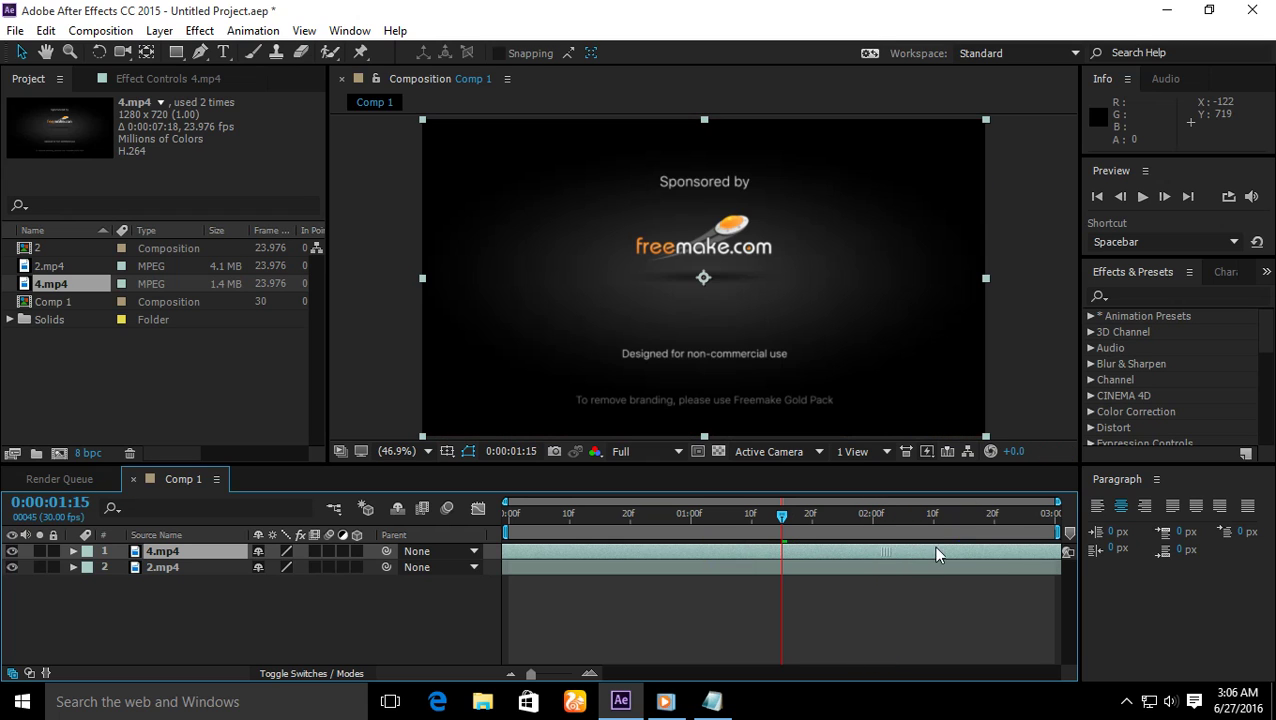
Trim the beginning of the 4.mp4 layer to about 0:00:01:12 and close its separate layer view.
drag(936, 553, 969, 553)
drag(670, 549, 822, 556)
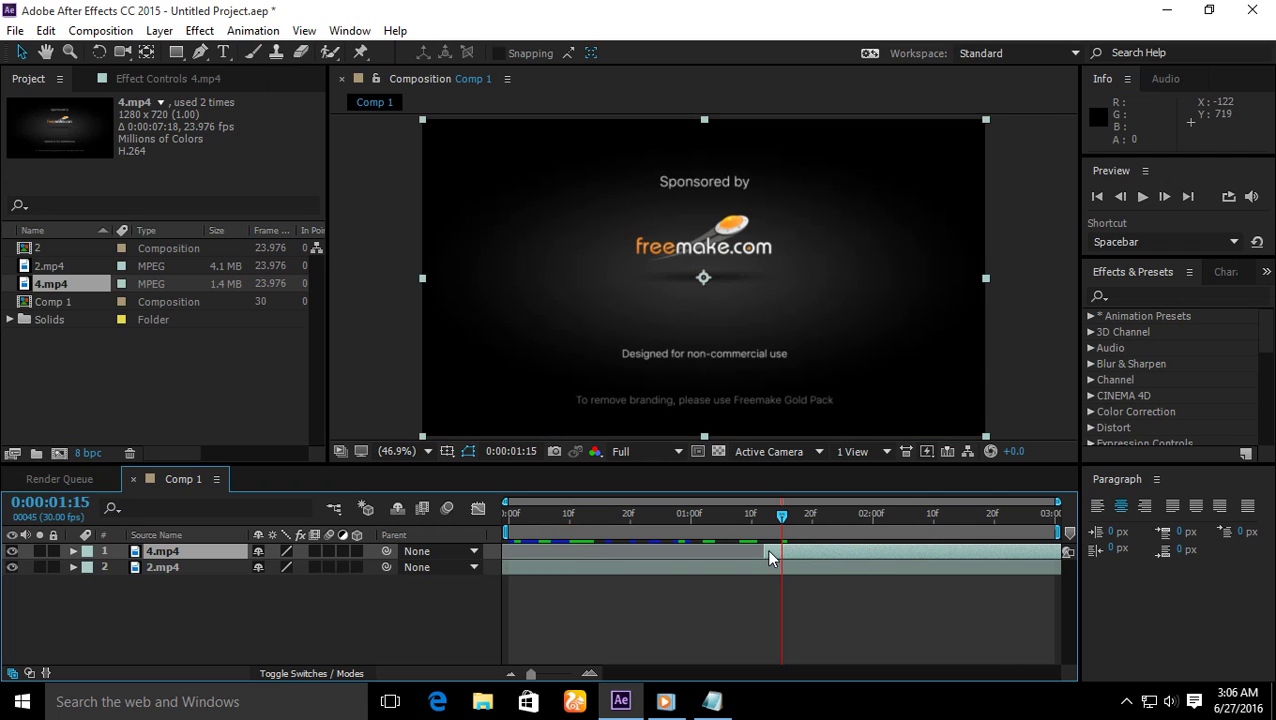
double_click(864, 551)
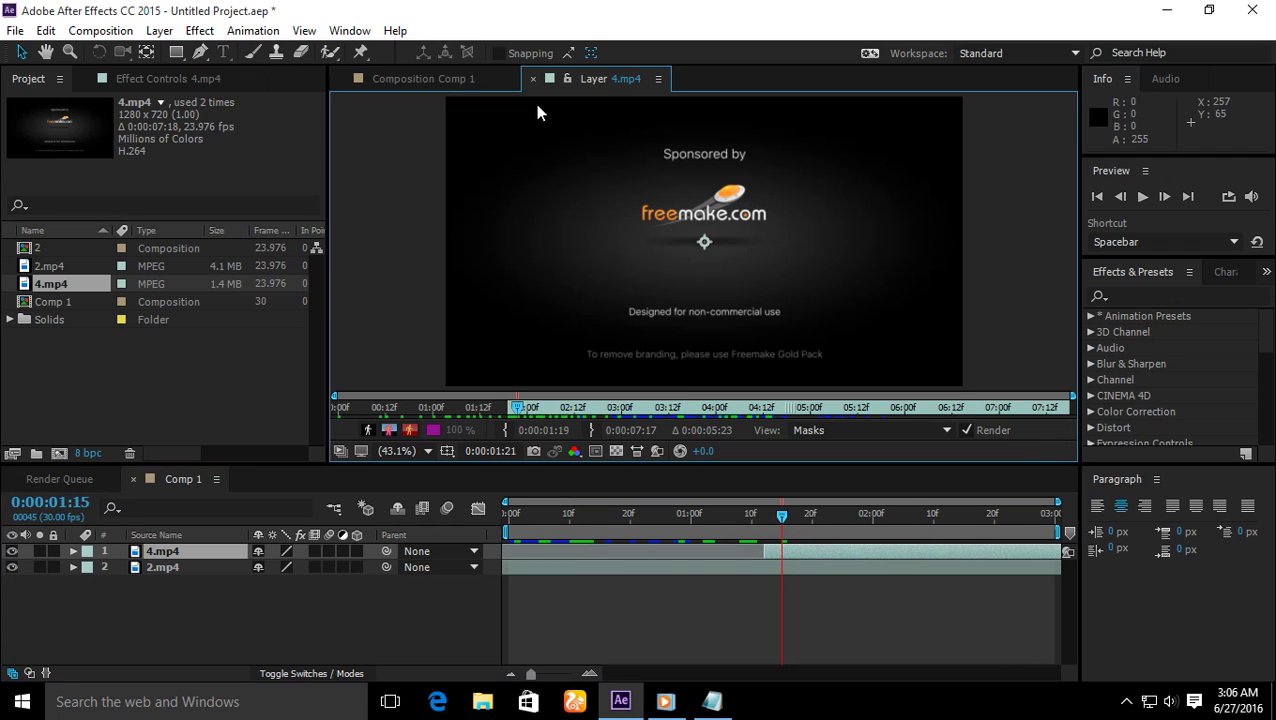
click(487, 78)
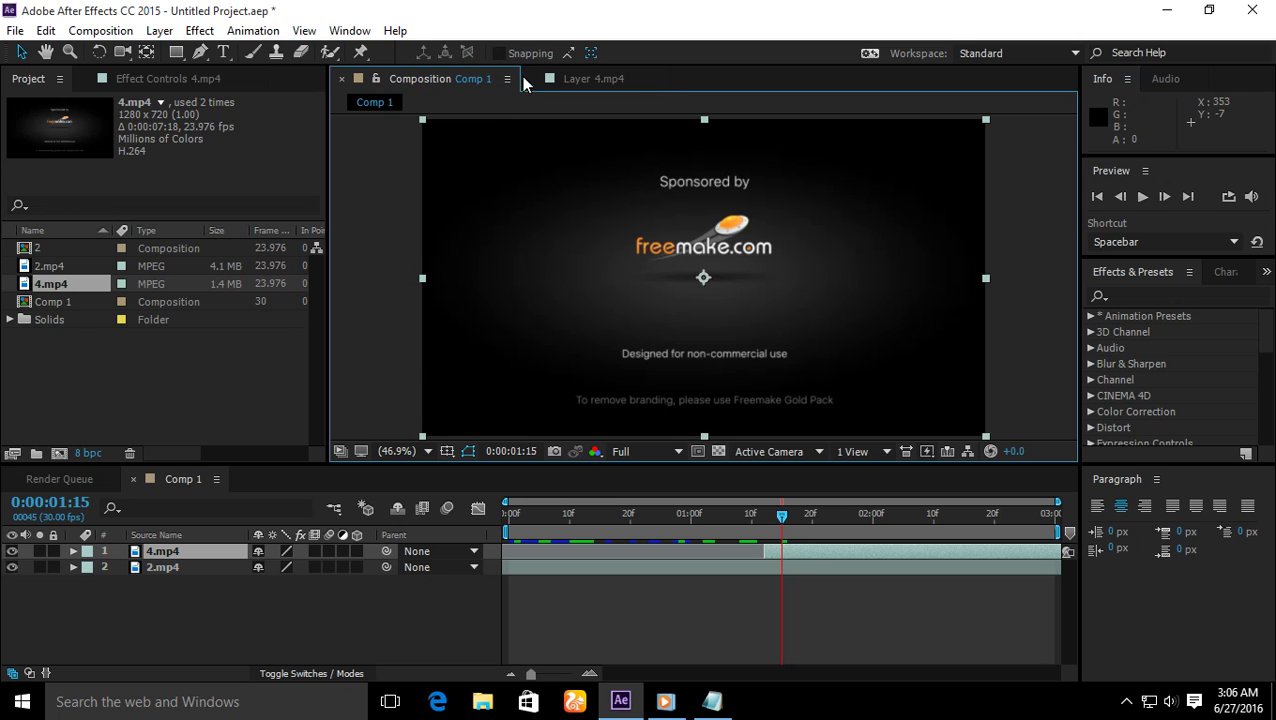
click(533, 79)
Move the playhead to 0:00:02:01, shift 4.mp4 slightly later and trim its start to the playhead.
drag(800, 515, 880, 522)
drag(764, 556, 827, 557)
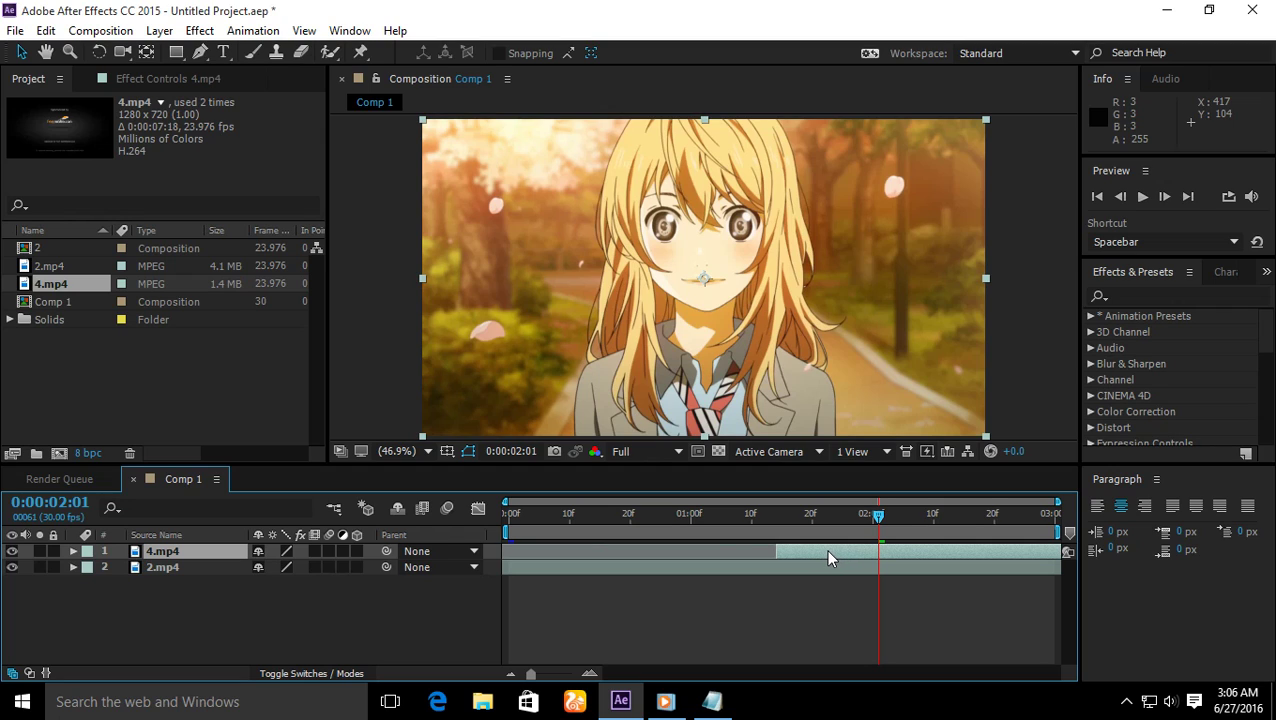
key(alt+bracketleft)
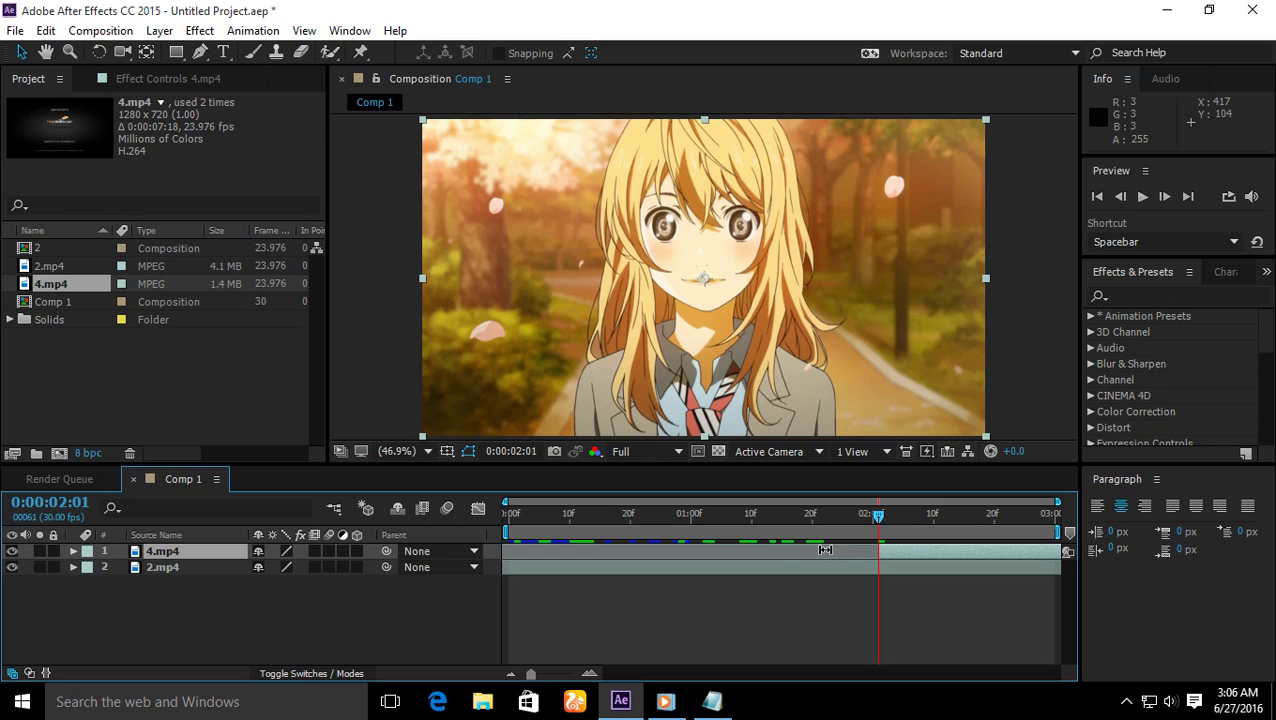
Slide the trimmed 4.mp4 layer to start at about 0:00:01:12 and return the playhead to the first frame.
drag(946, 555, 681, 549)
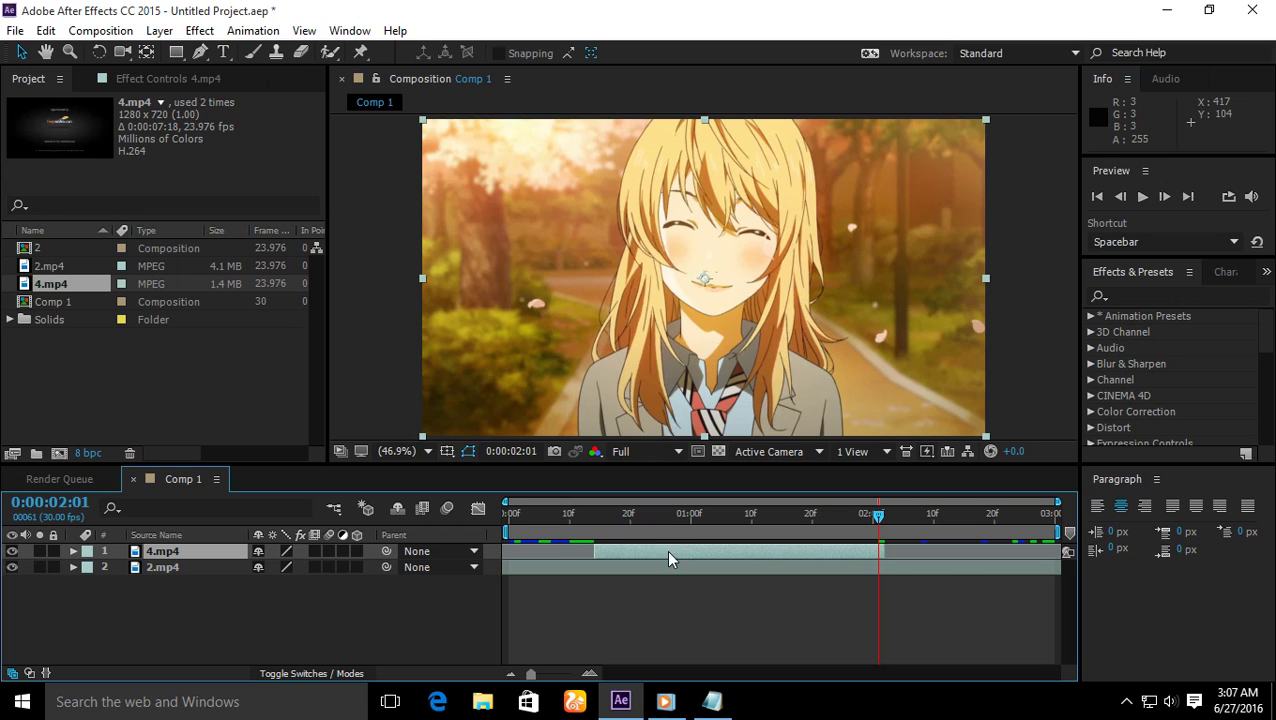
click(886, 514)
drag(888, 518, 873, 516)
drag(743, 547, 492, 519)
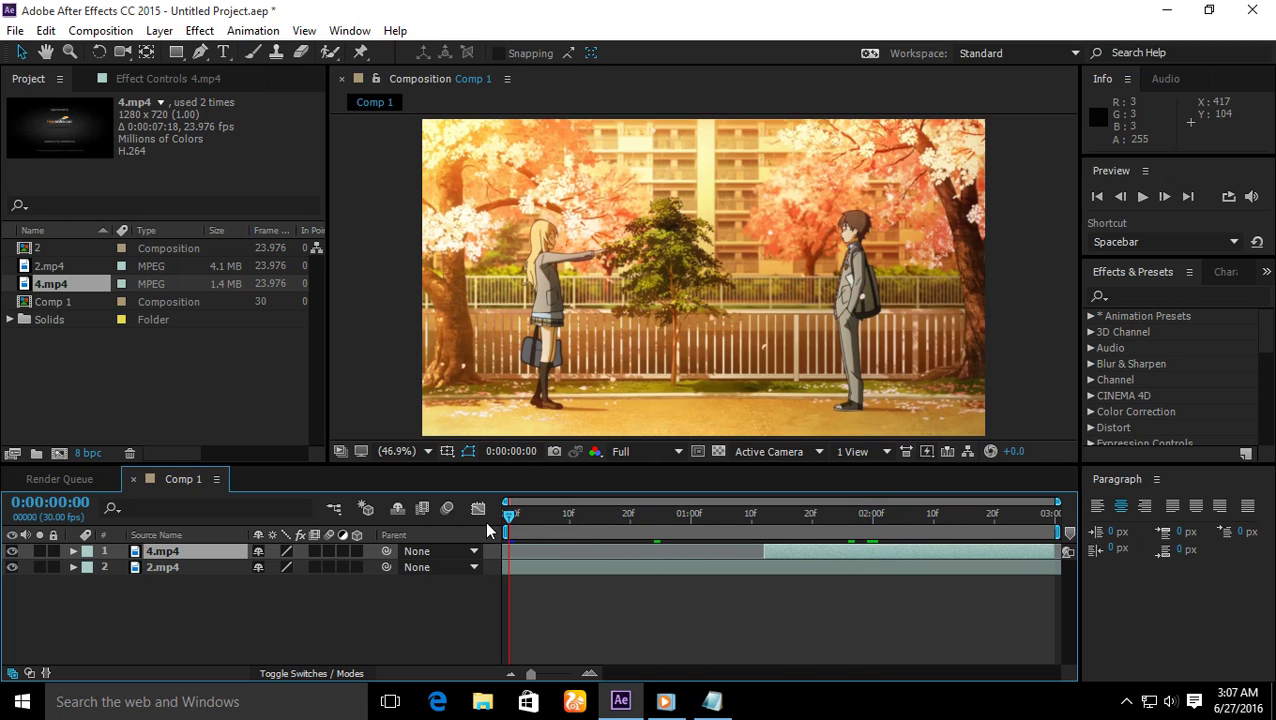
Add an adjustment layer above both clips and move the playhead to 0:00:01:11.
click(229, 627)
right_click(229, 627)
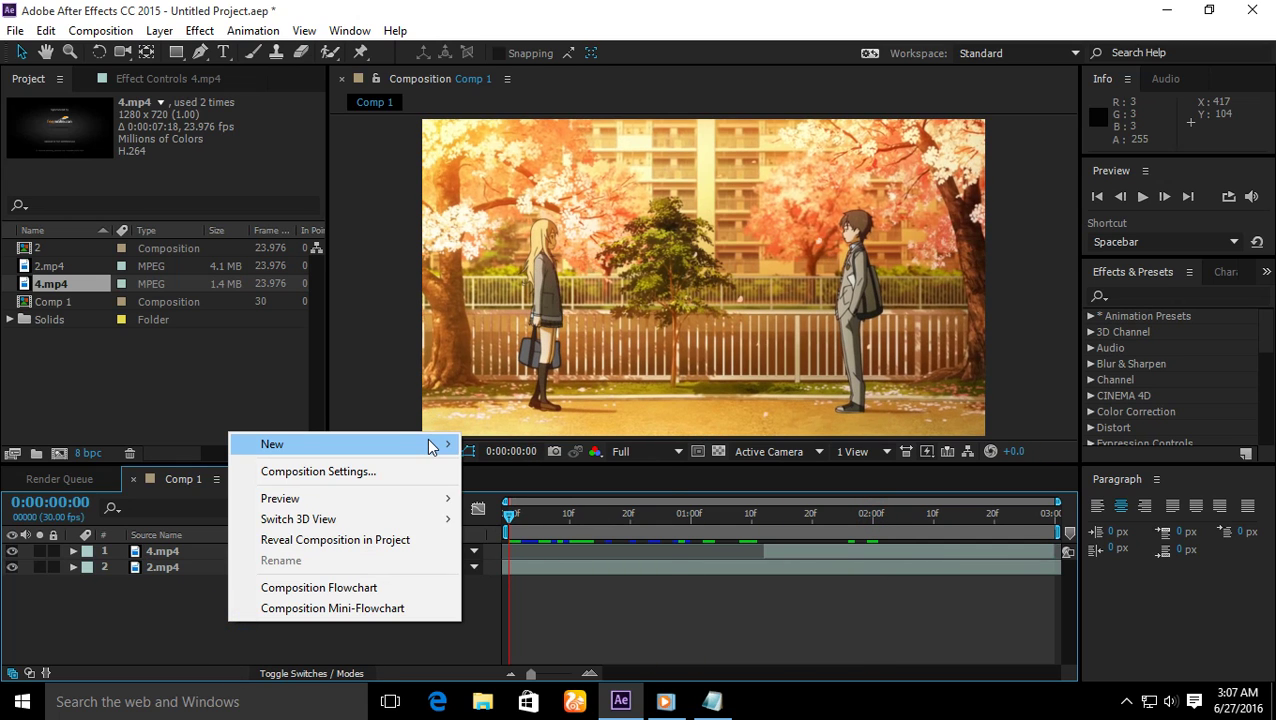
mouse_move(433, 444)
click(545, 596)
drag(634, 526, 757, 519)
Switch to Notepad, write the note "ADD TRANSFORM", erase it and return to After Effects.
click(712, 701)
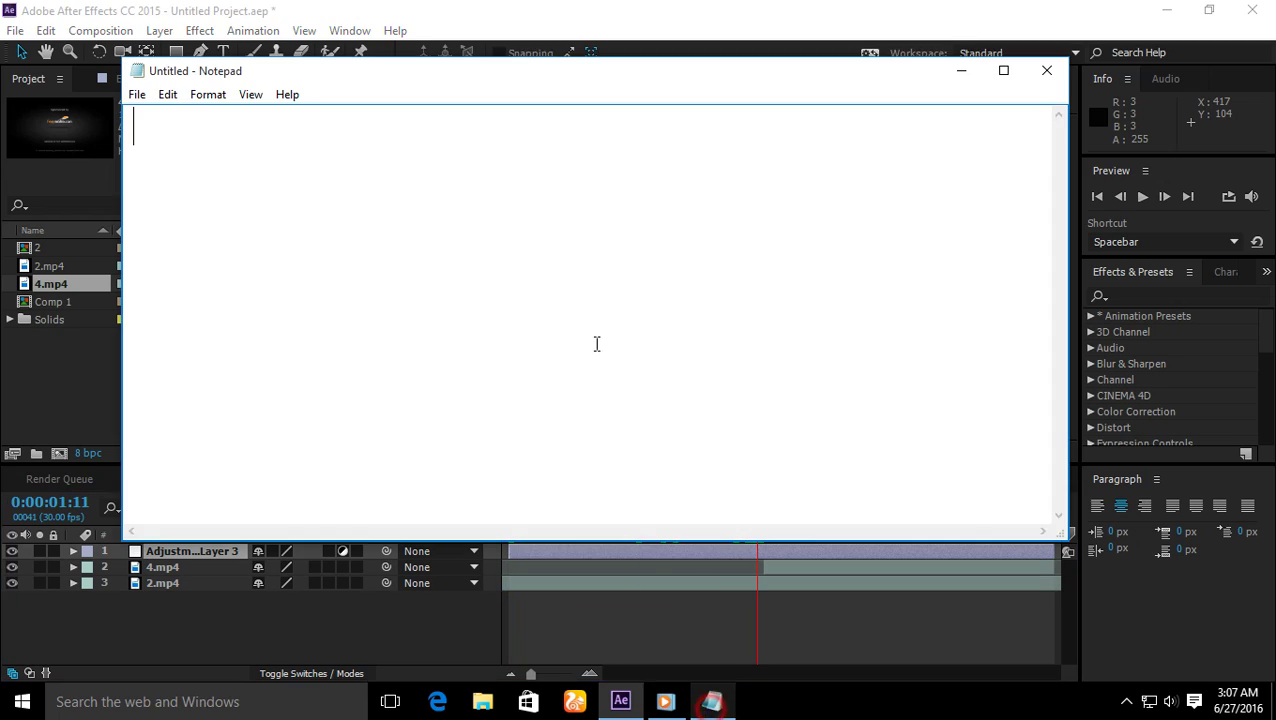
text(ADD TRANSFORM)
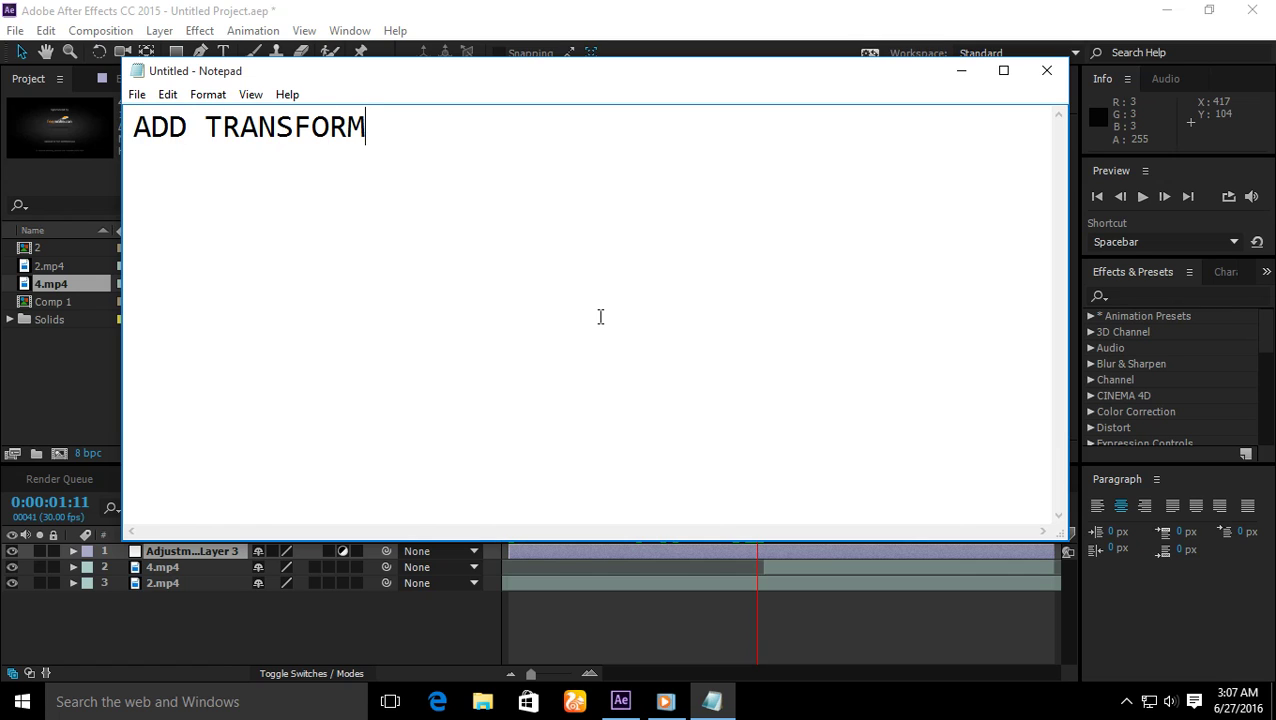
key(ctrl+a)
key(BackSpace)
click(709, 6)
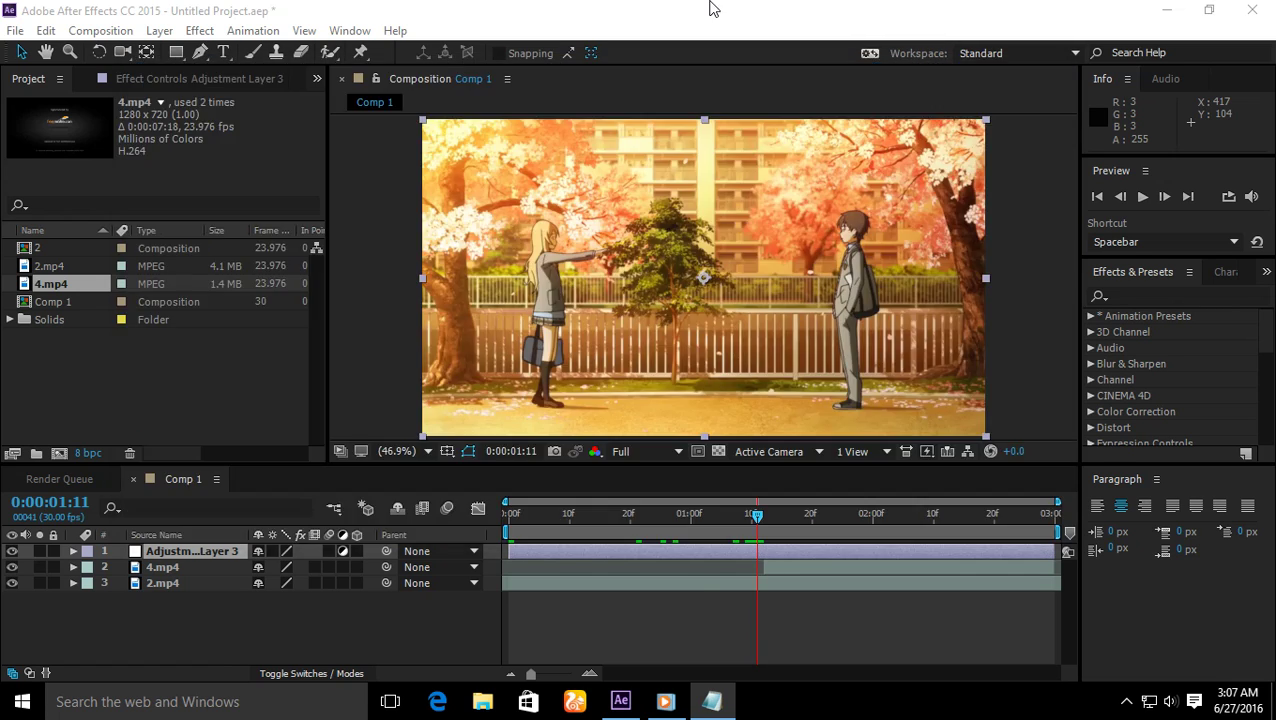
Apply the Transform effect to the adjustment layer and set a Scale keyframe of 100 at 0:00:01:05.
click(1193, 296)
text(t)
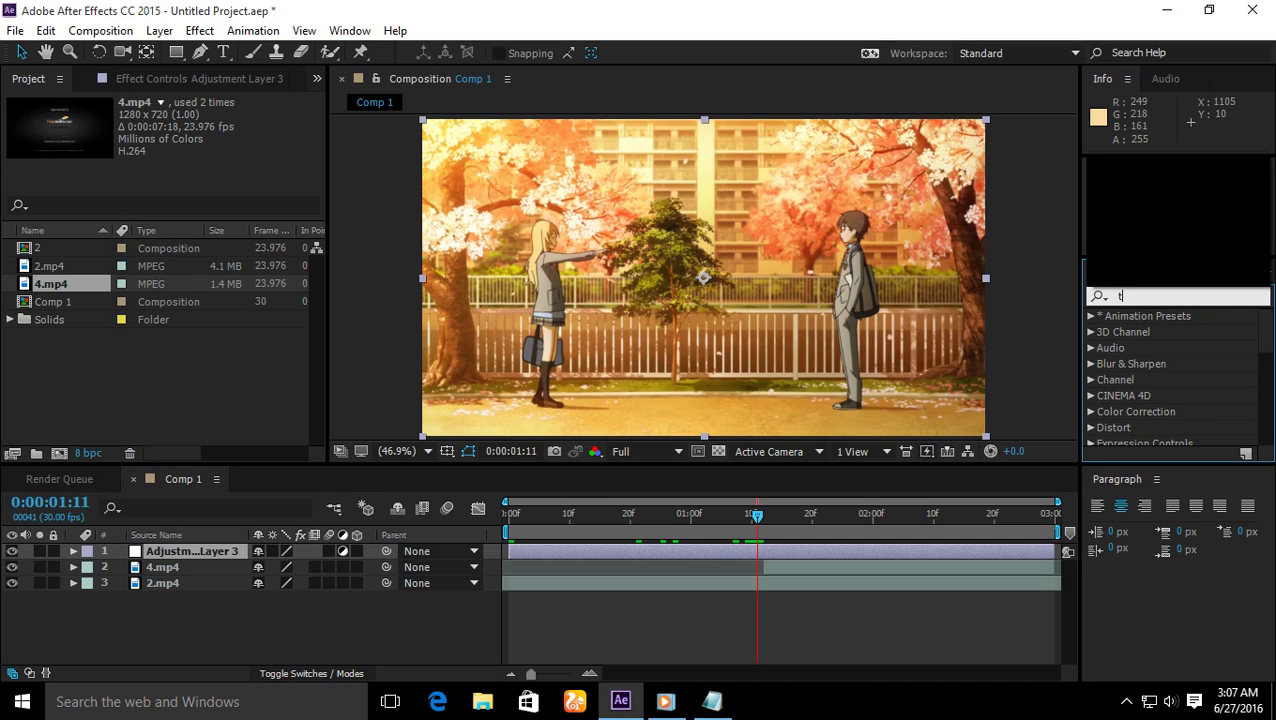
text(ransform)
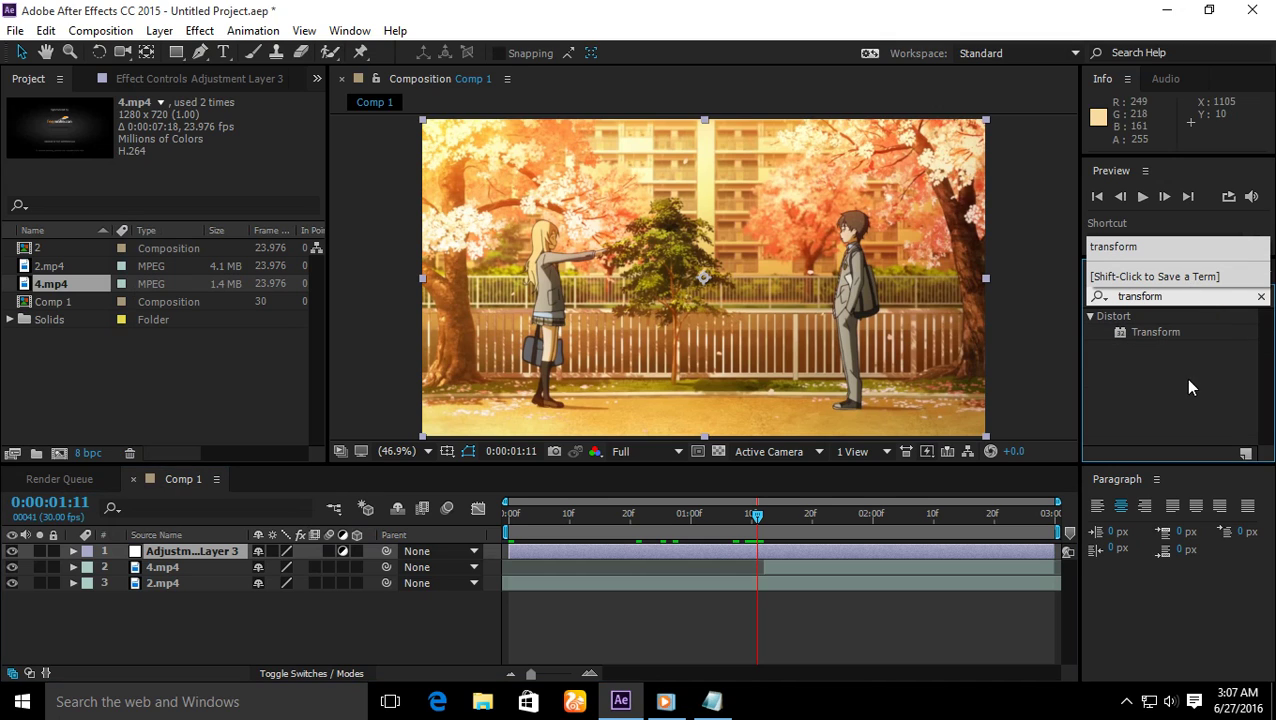
click(1189, 386)
drag(1167, 342, 723, 516)
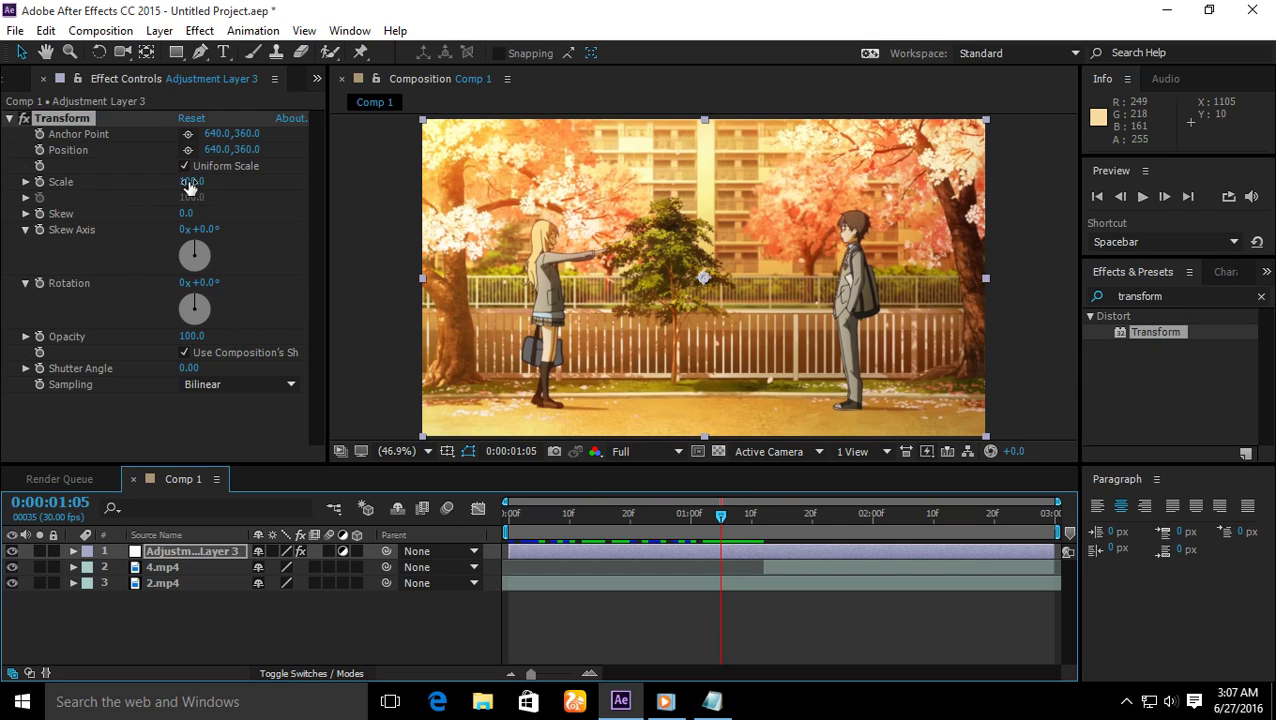
click(39, 182)
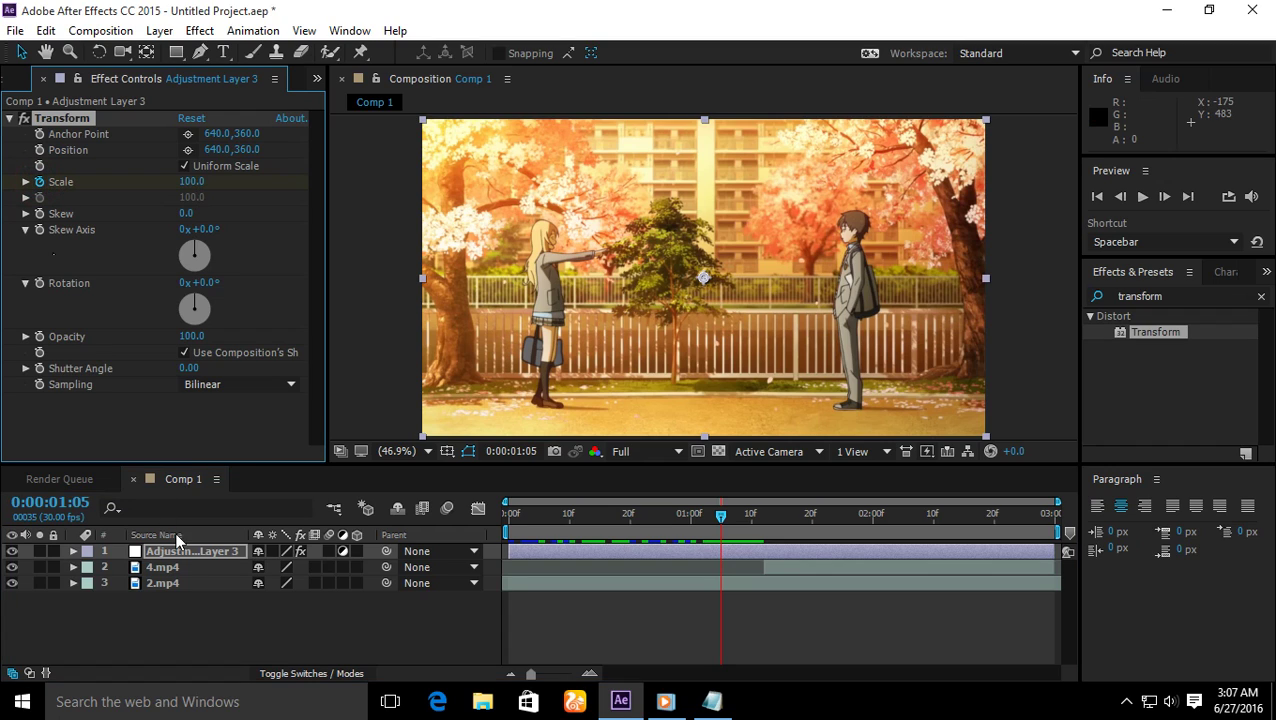
Switch to Notepad, start a note with "press", erase it and return to After Effects.
click(711, 702)
click(406, 293)
text(press)
drag(366, 160, 112, 187)
key(BackSpace)
click(584, 8)
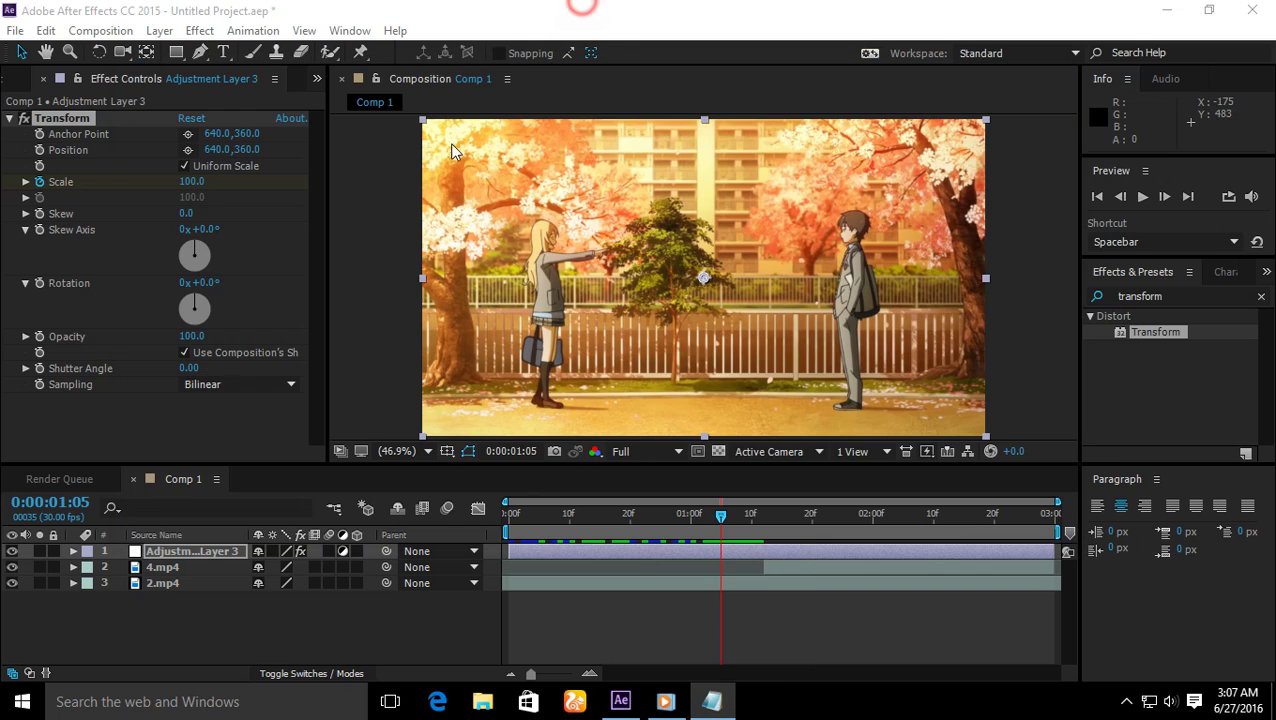
Add a larger Scale keyframe on the adjustment layer at 0:00:01:23 and preview the transition from 0:00:00:23.
key(u)
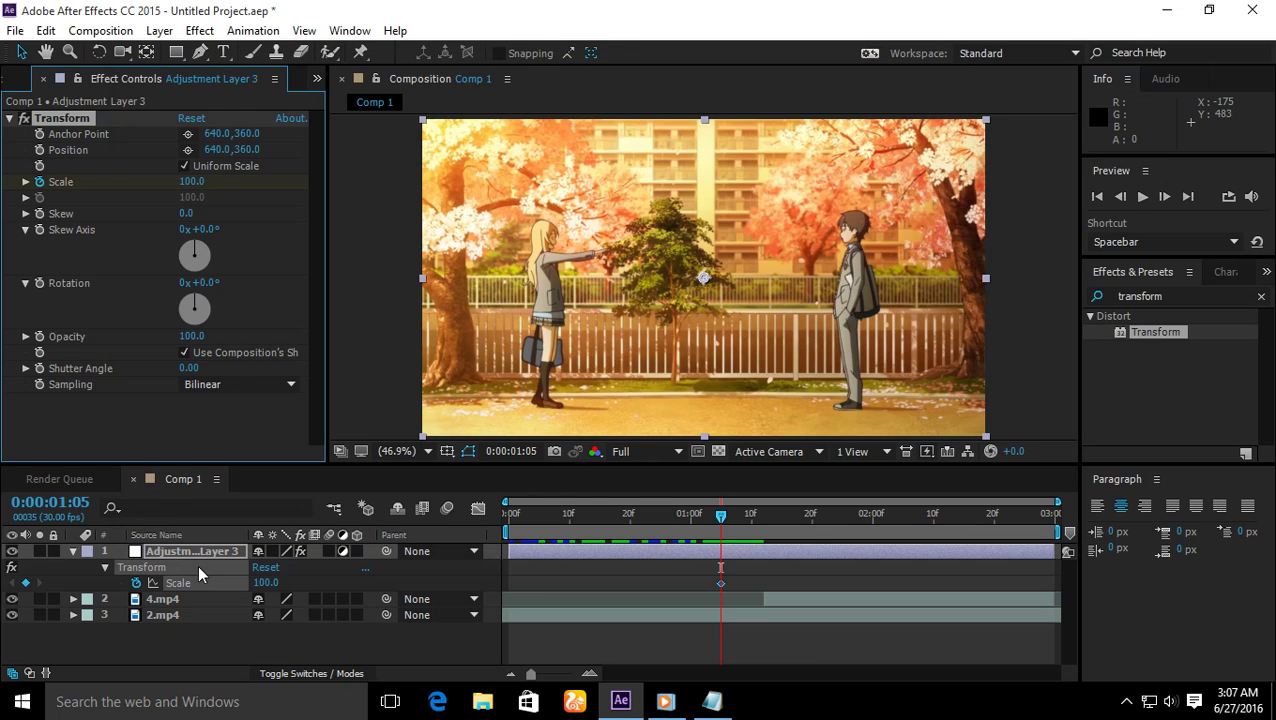
drag(720, 518, 829, 517)
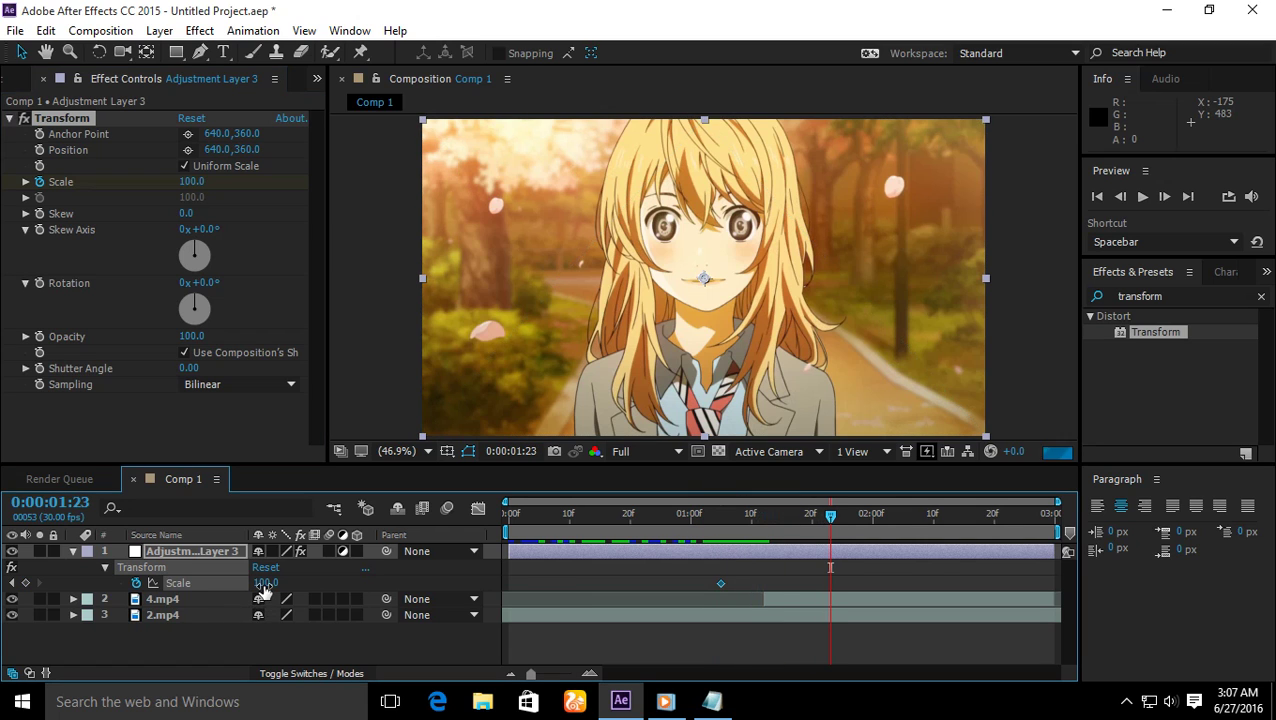
drag(265, 582, 308, 582)
drag(781, 521, 648, 521)
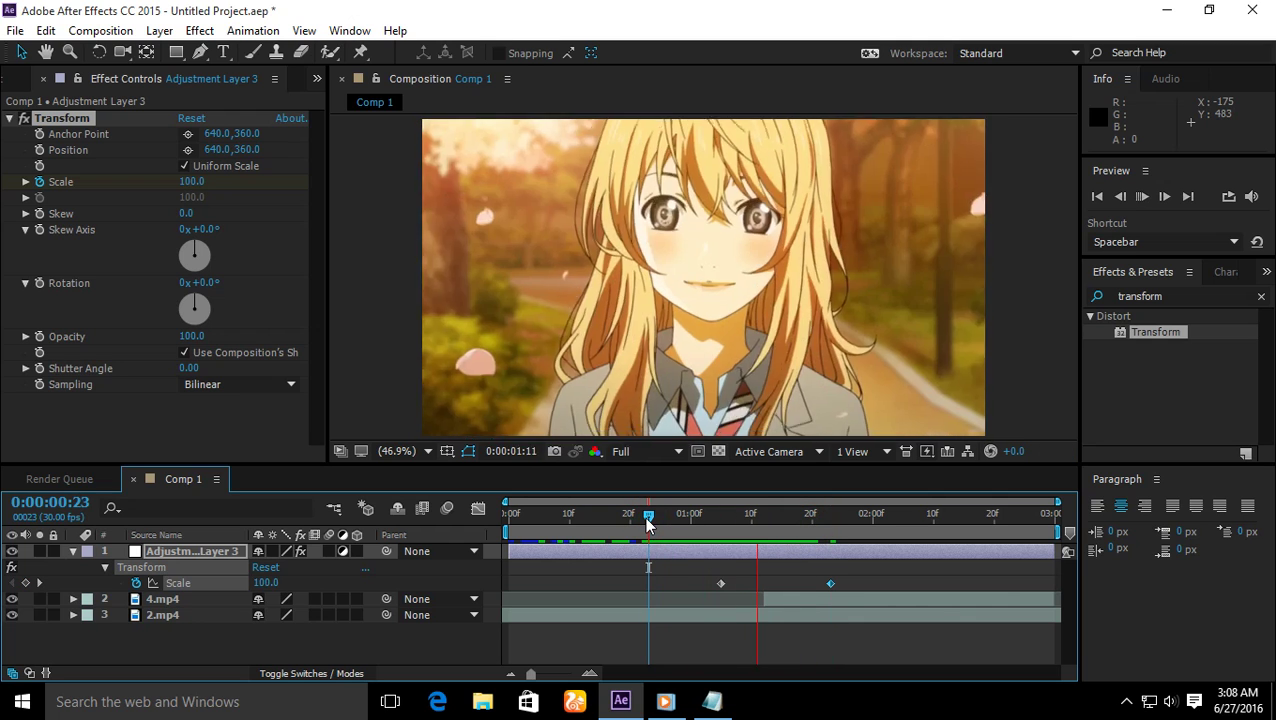
key(space)
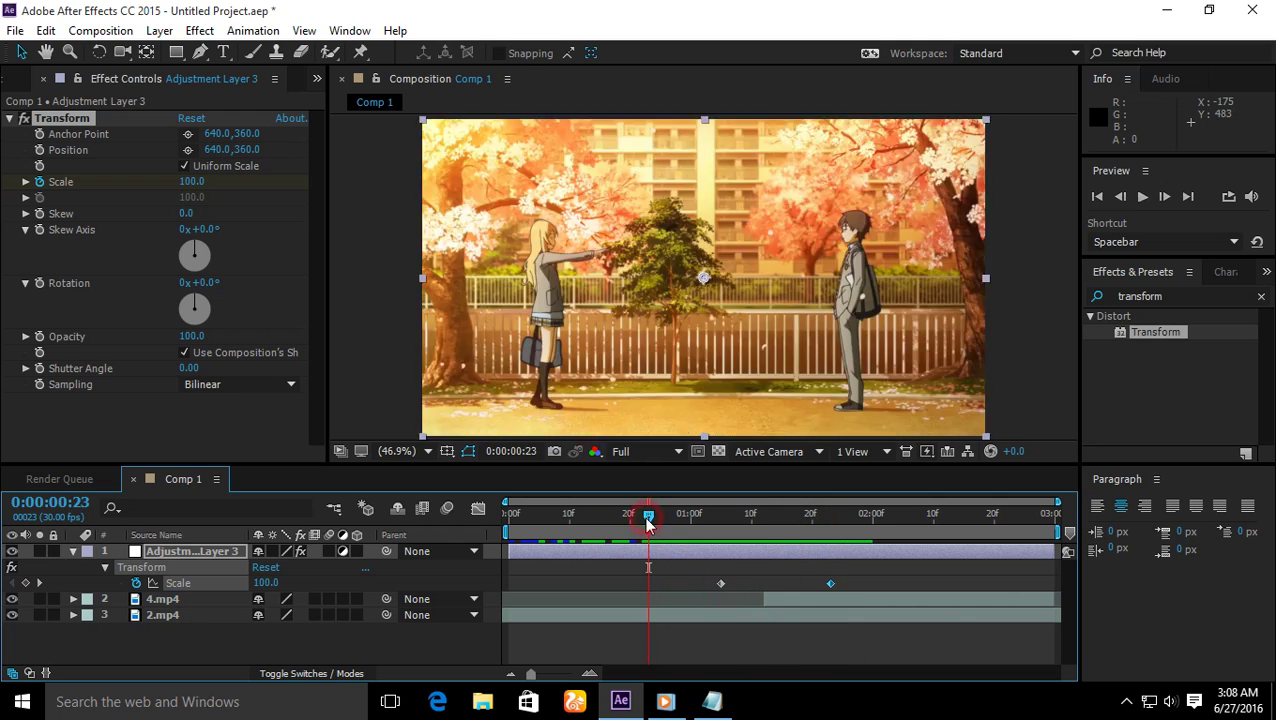
Display the Scale speed graph and ease both keyframes to zero speed, stretching the second keyframe's incoming handle toward the first.
click(479, 508)
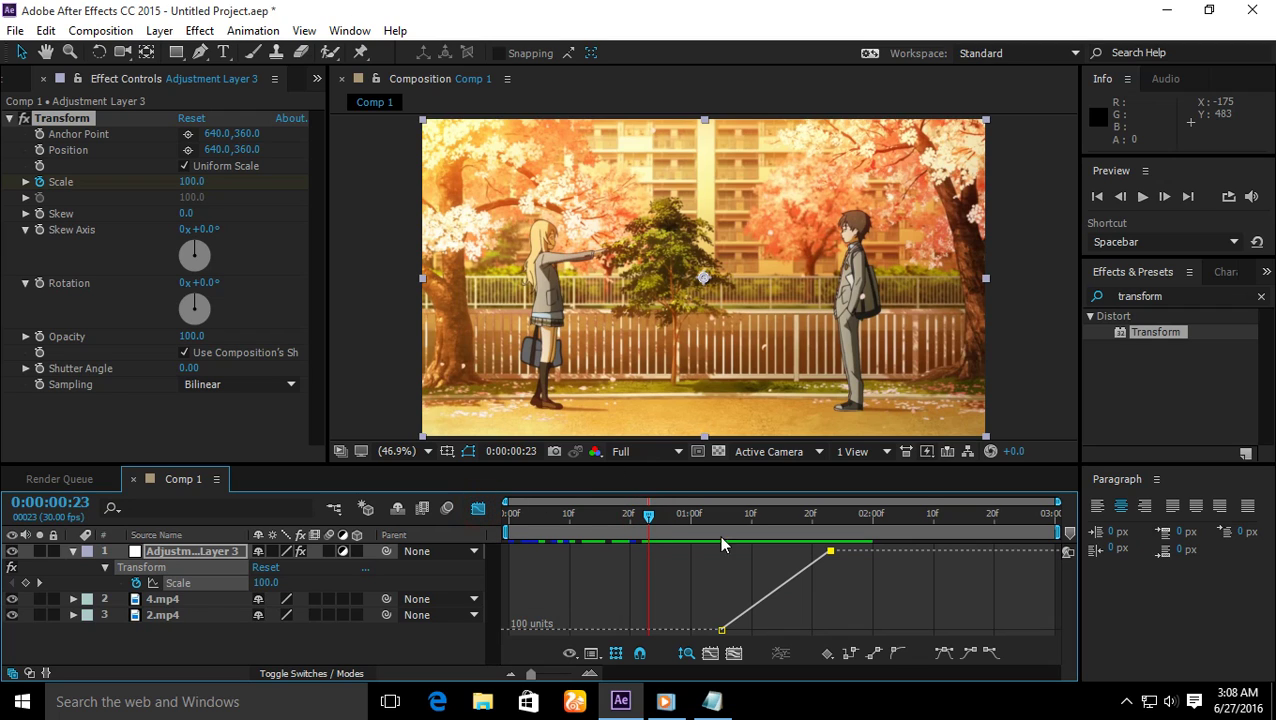
click(594, 653)
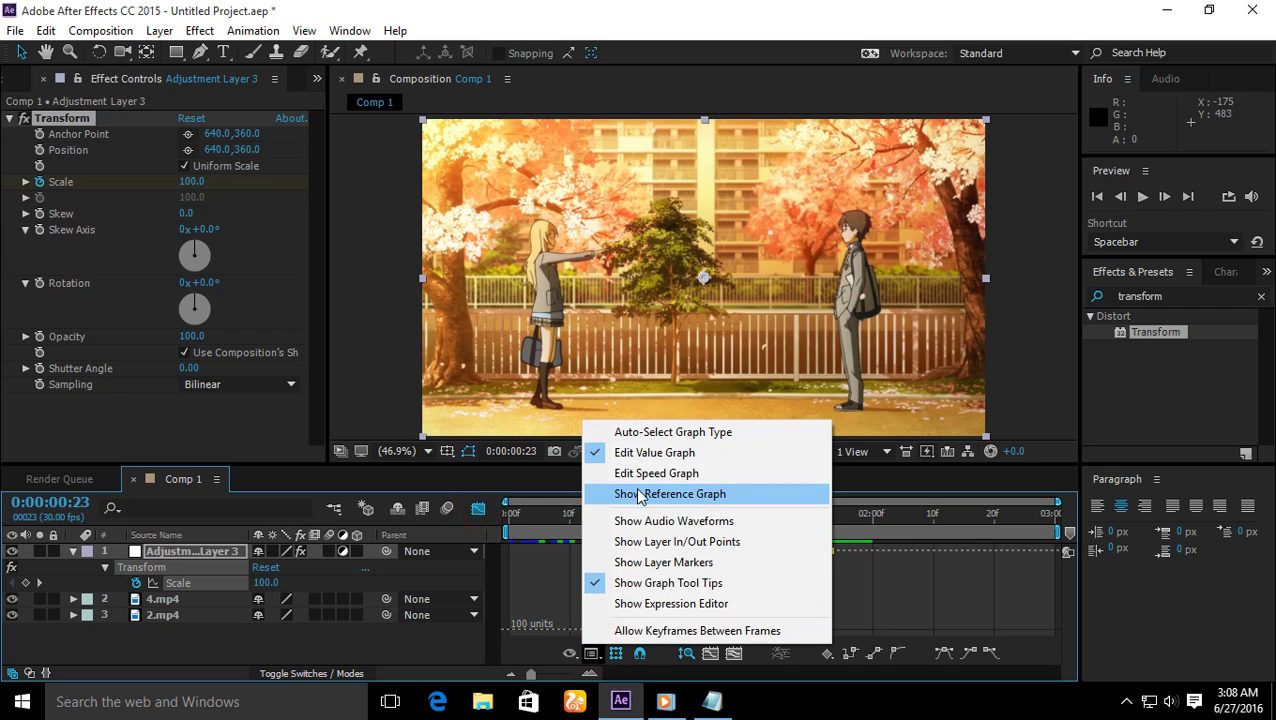
click(643, 475)
drag(723, 551, 725, 637)
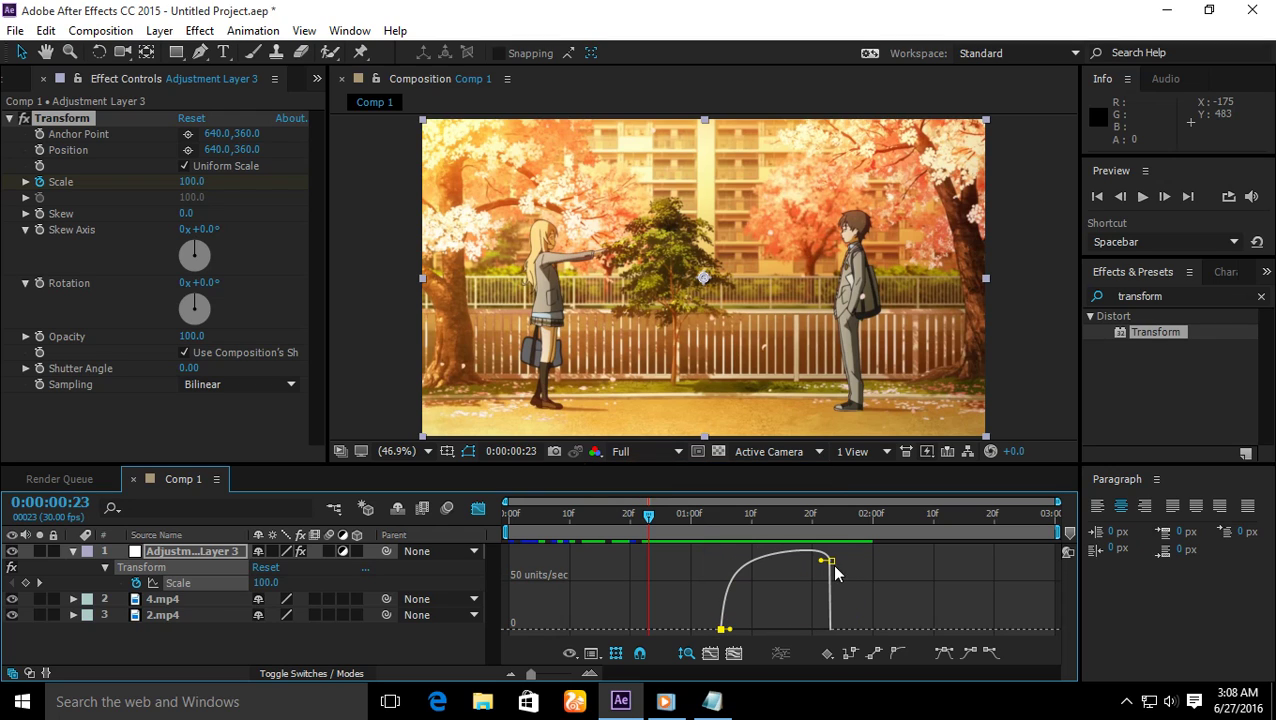
drag(829, 551, 744, 632)
Adjust the ease handles so the Scale speed peak lines up with the clip change at 0:00:01:12.
drag(651, 518, 766, 524)
click(480, 510)
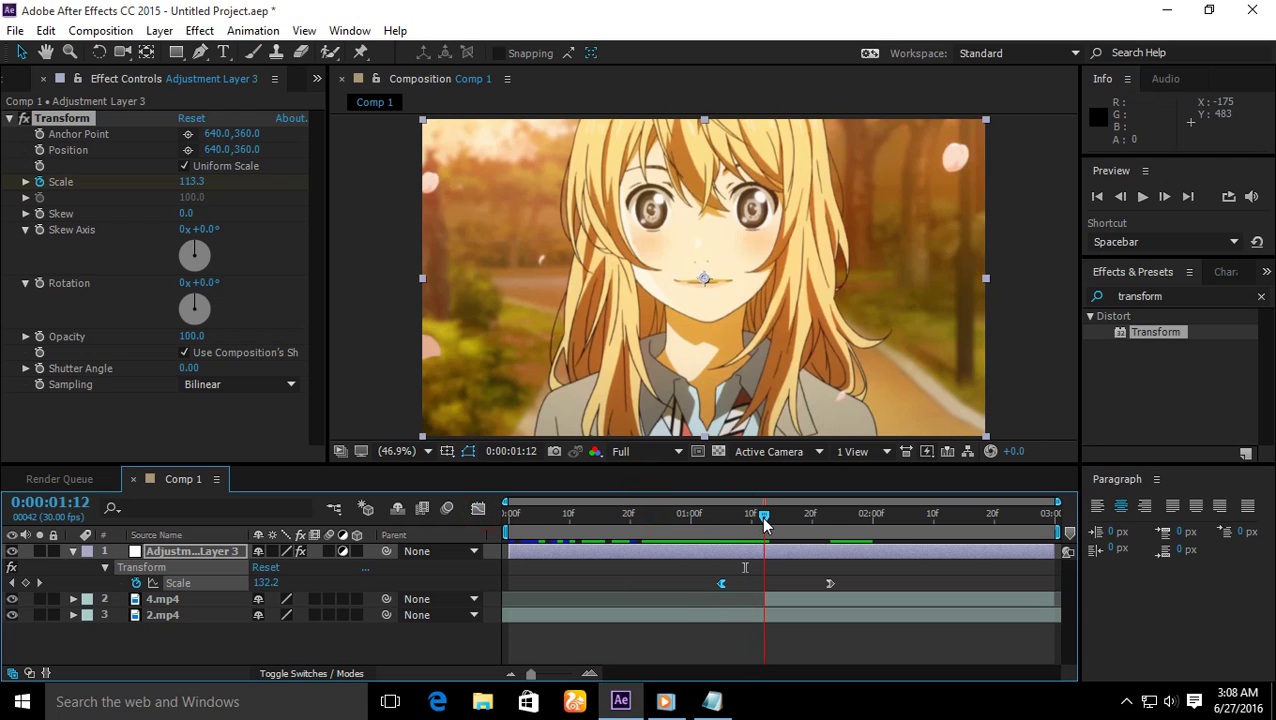
click(479, 510)
drag(777, 632, 753, 631)
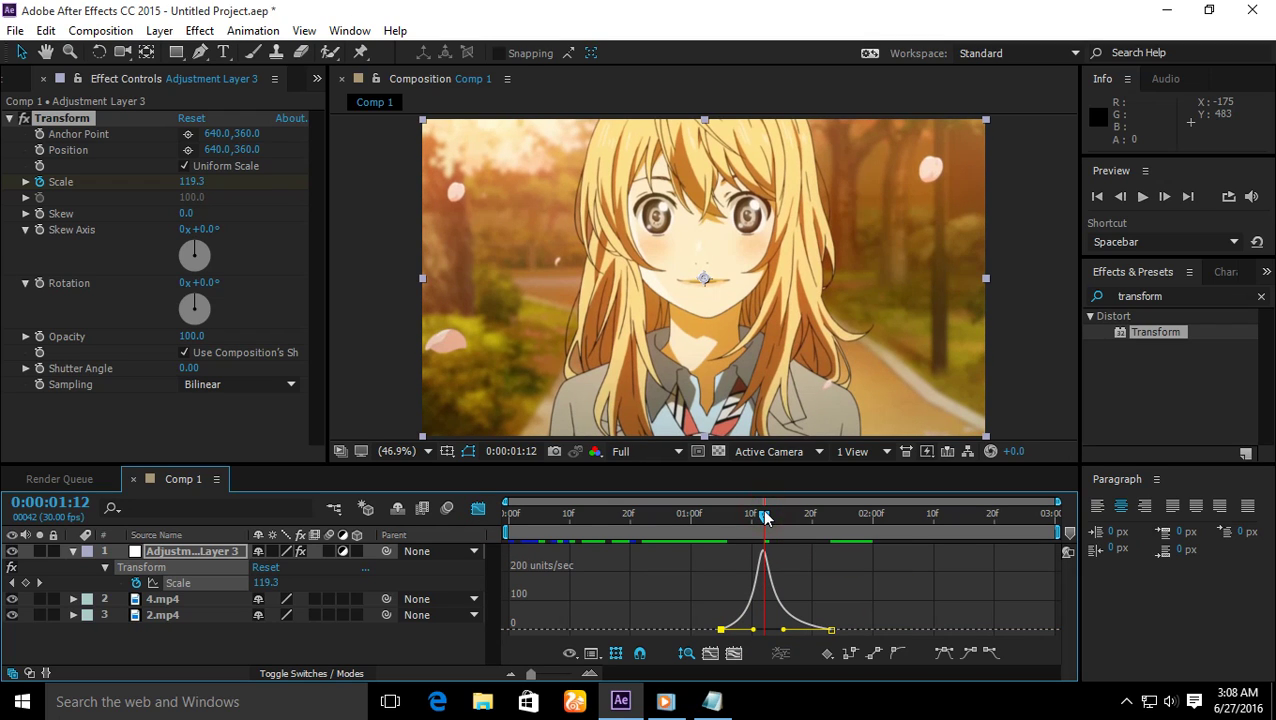
drag(763, 516, 766, 519)
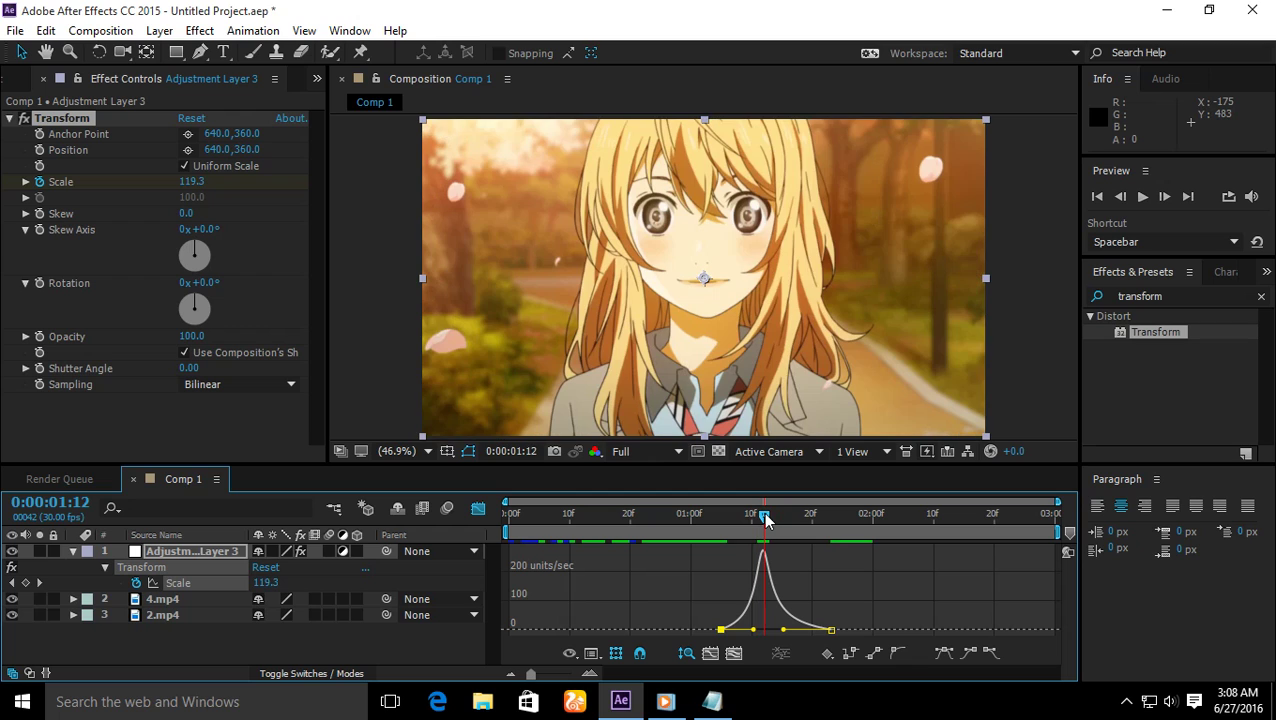
Switch to Notepad, write the note "PAS KAN UJUNGNYA DENGAN PERGANTIAN SCENE NYA", erase it and return to After Effects.
click(712, 702)
click(615, 297)
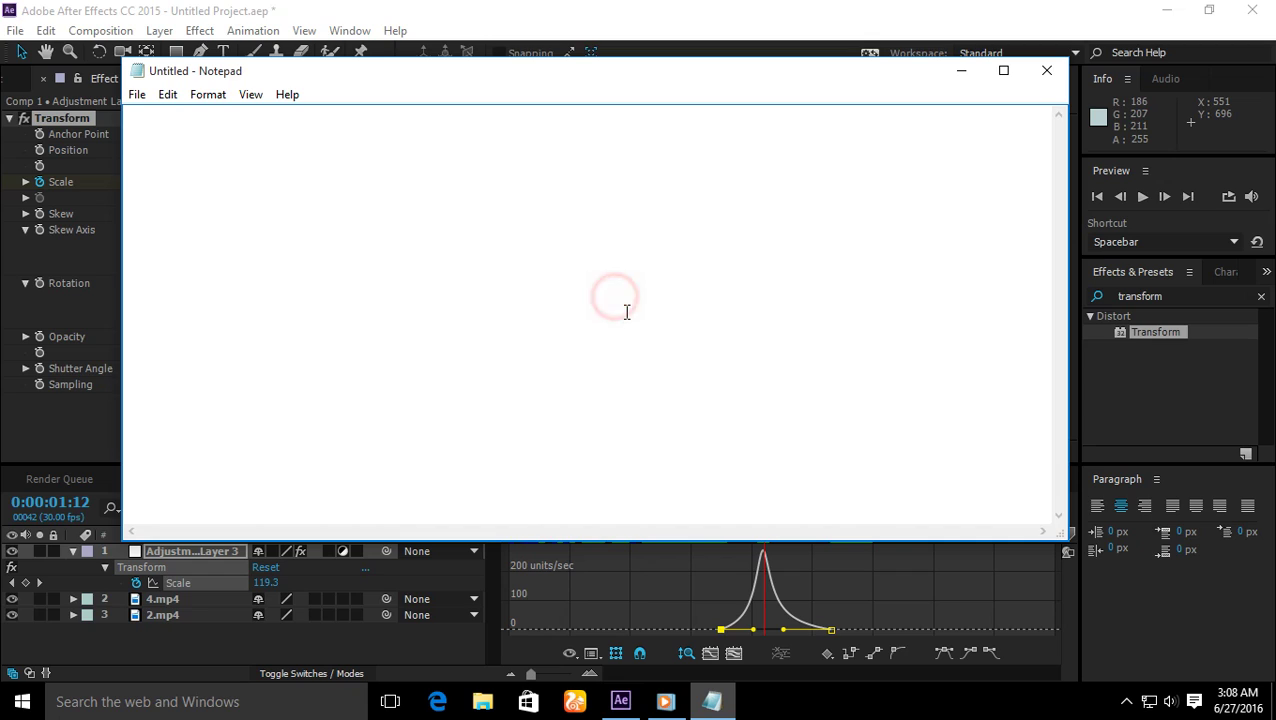
text(PAS KAN UJUNGNYA)
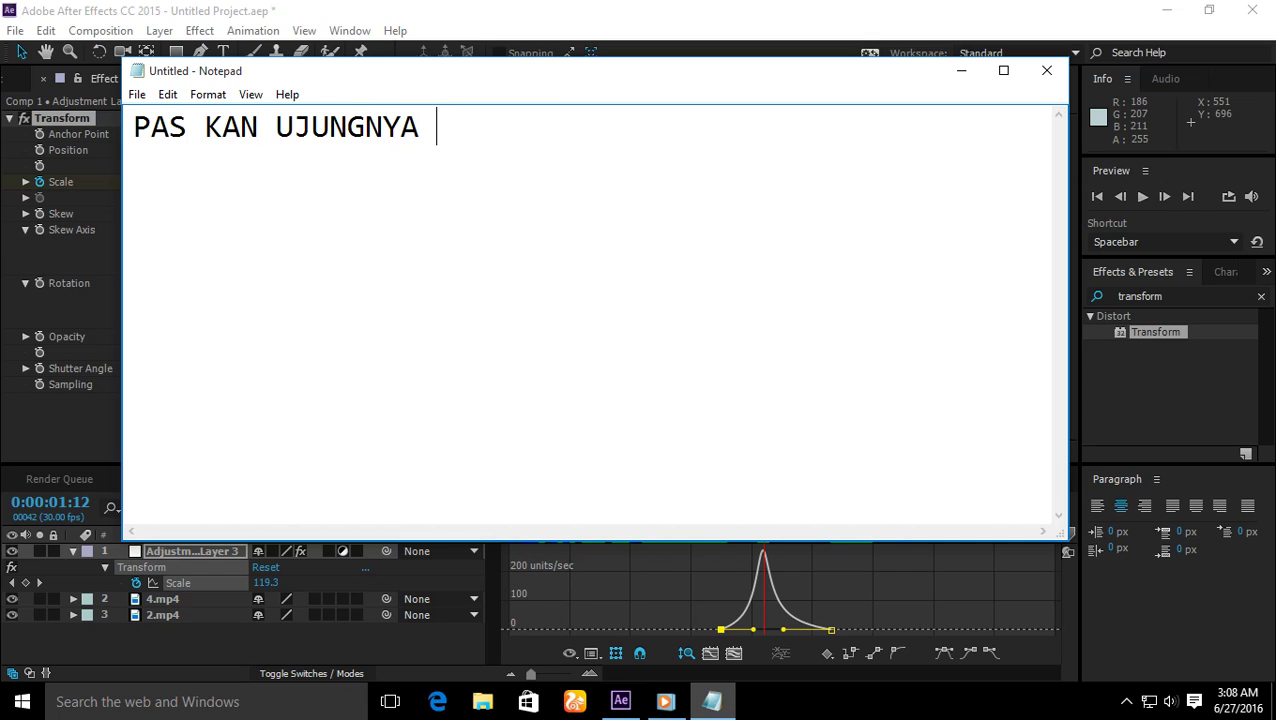
text( DENGAN PERGANTIAN SCENE NYA)
key(ctrl+a)
key(BackSpace)
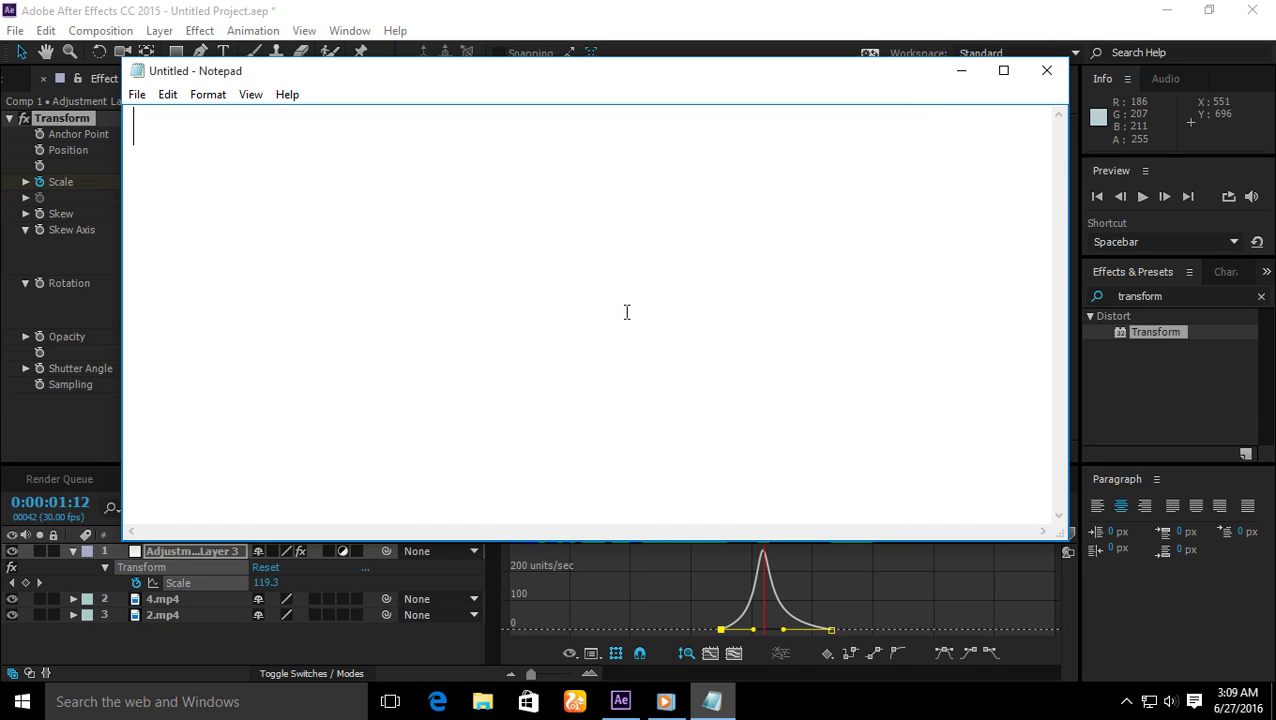
click(703, 8)
Leave the graph editor and preview the eased zoom transition from 0:00:00:27.
click(477, 508)
click(769, 593)
key(alt+bracketleft)
drag(764, 515, 673, 516)
key(space)
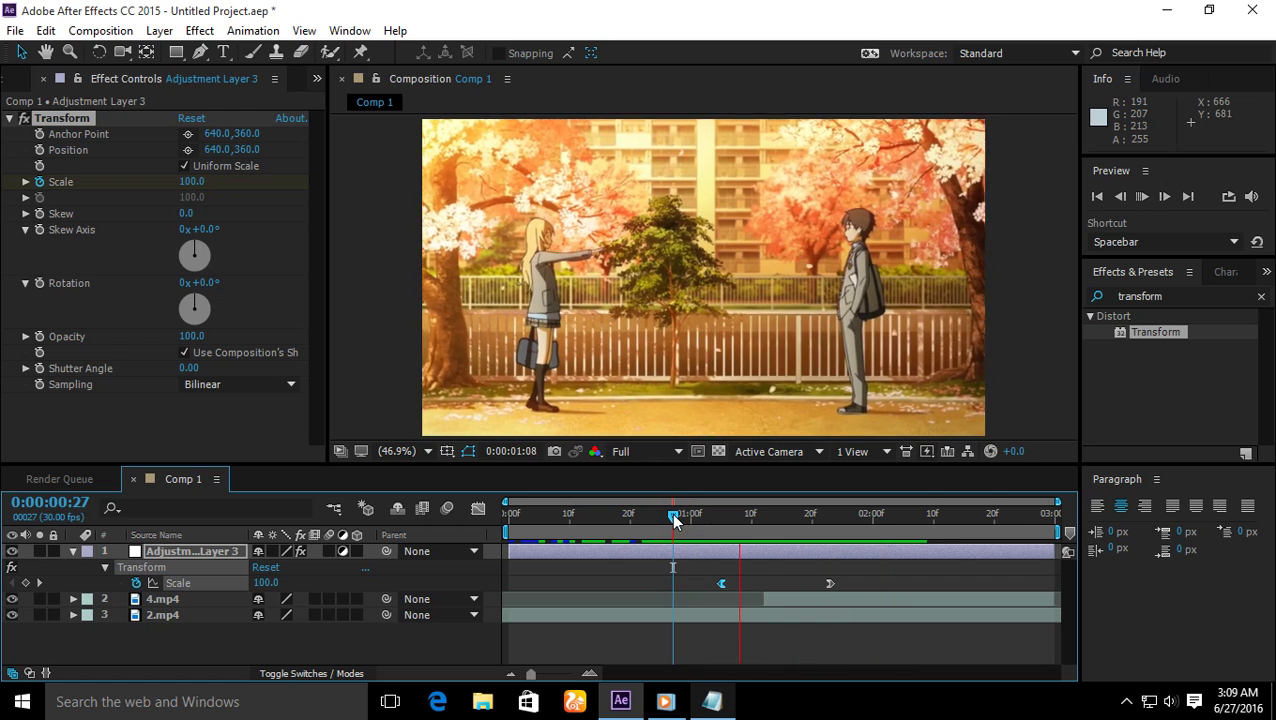
Move the second Scale keyframe to 0:00:02:00 and replay the transition from 0:00:00:27.
drag(675, 519, 871, 583)
drag(822, 540, 672, 530)
key(space)
click(675, 530)
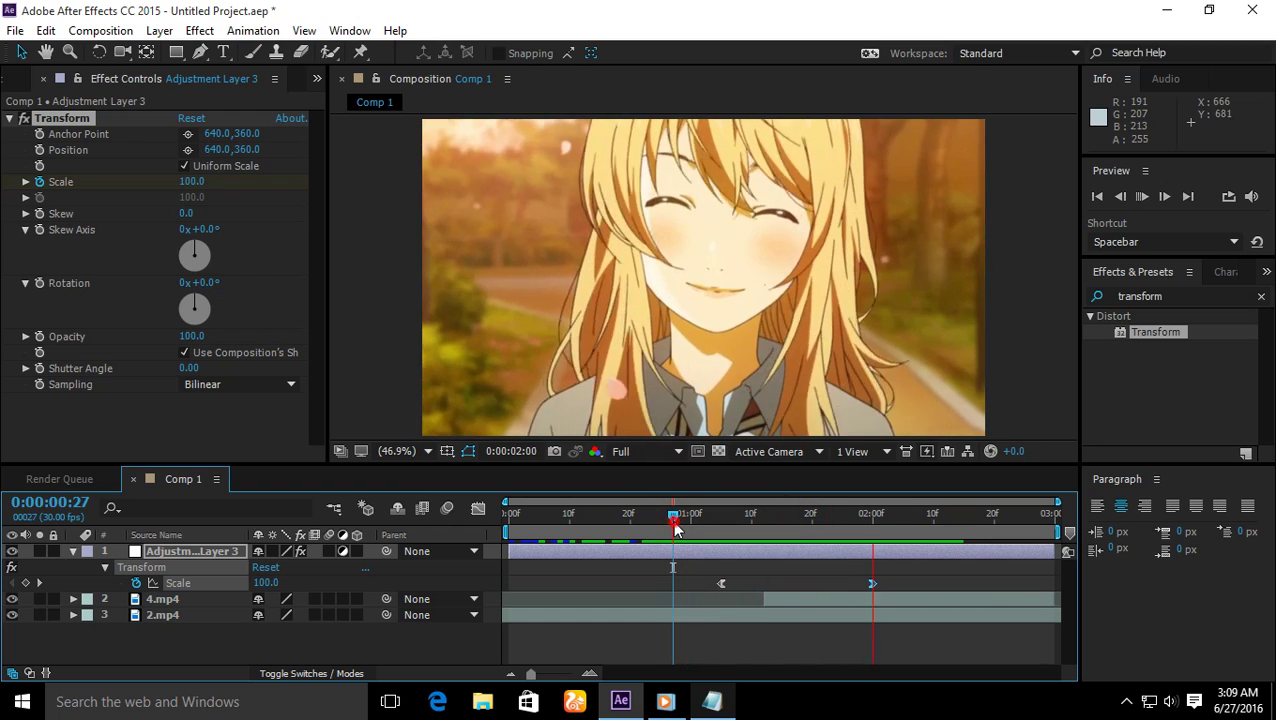
Return the playhead to 0:00:01:12 and collapse and deselect the adjustment layer.
drag(675, 530, 768, 530)
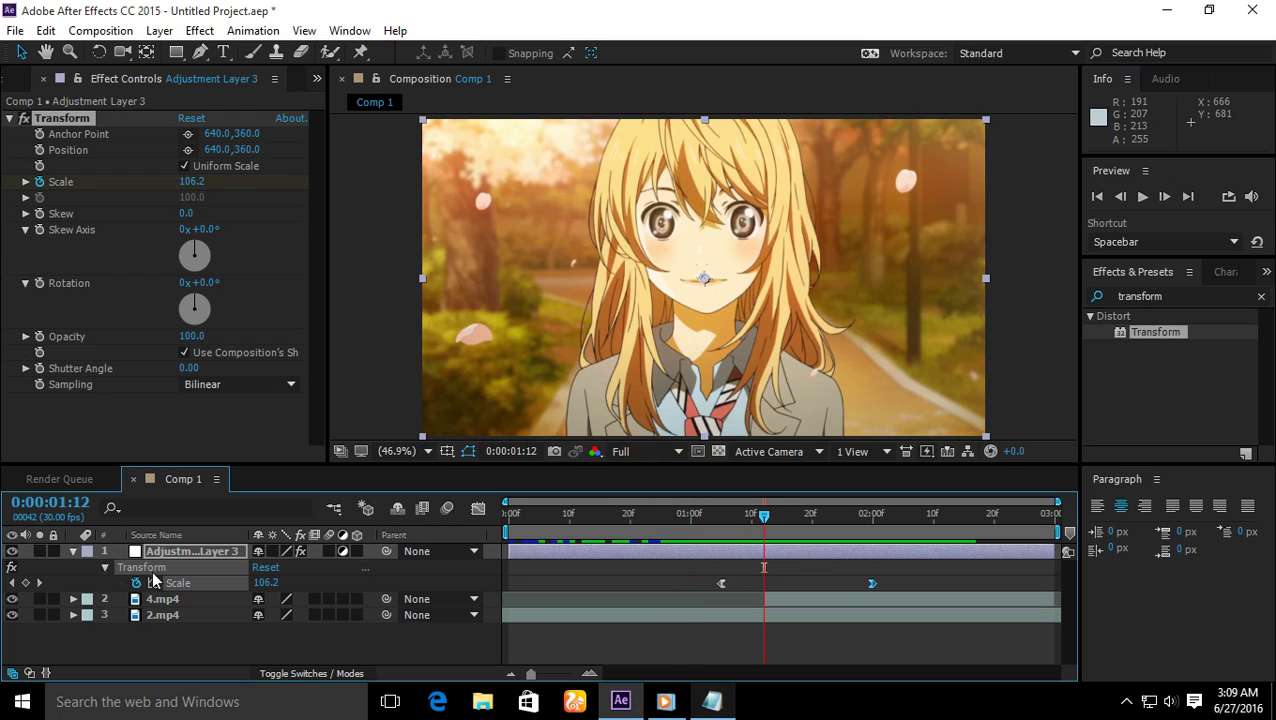
click(73, 551)
click(345, 635)
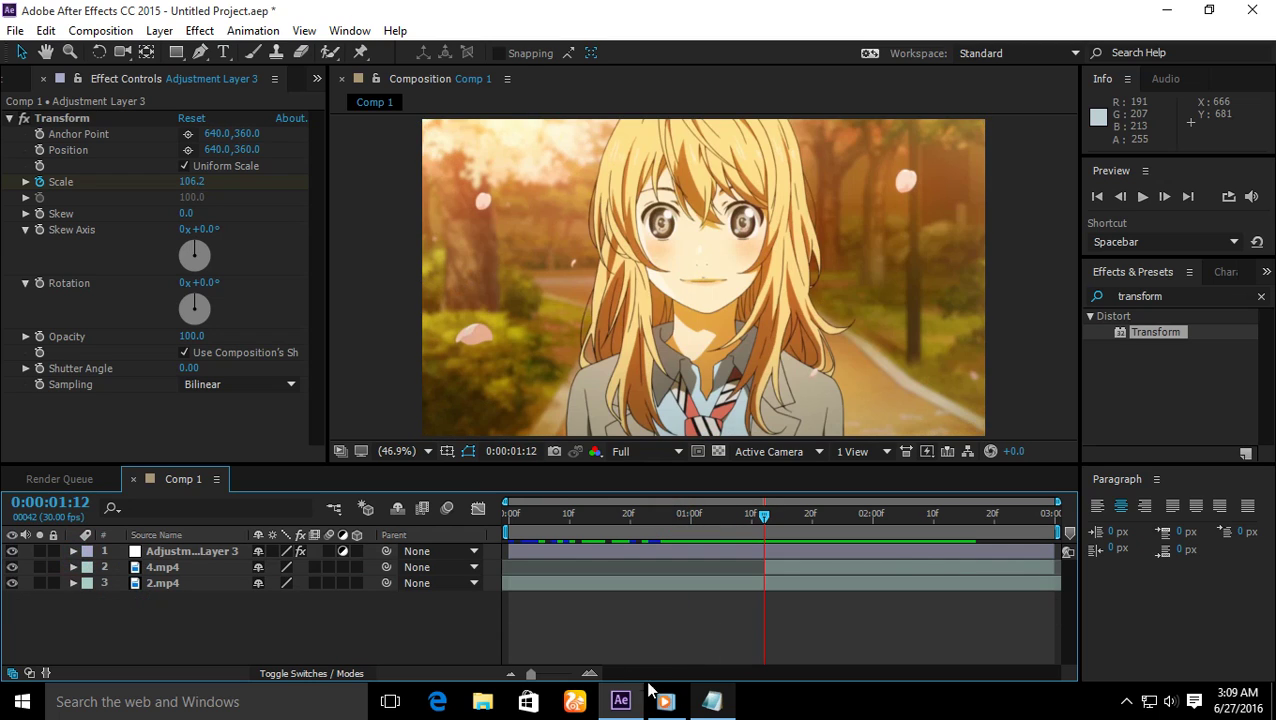
Switch to Notepad, write the note "KITA KASIH HITAM" DI ATAS BAWAH BIAR GK KELIHATAN GARING", erase it and return to After Effects.
click(712, 701)
click(590, 344)
text(KITA)
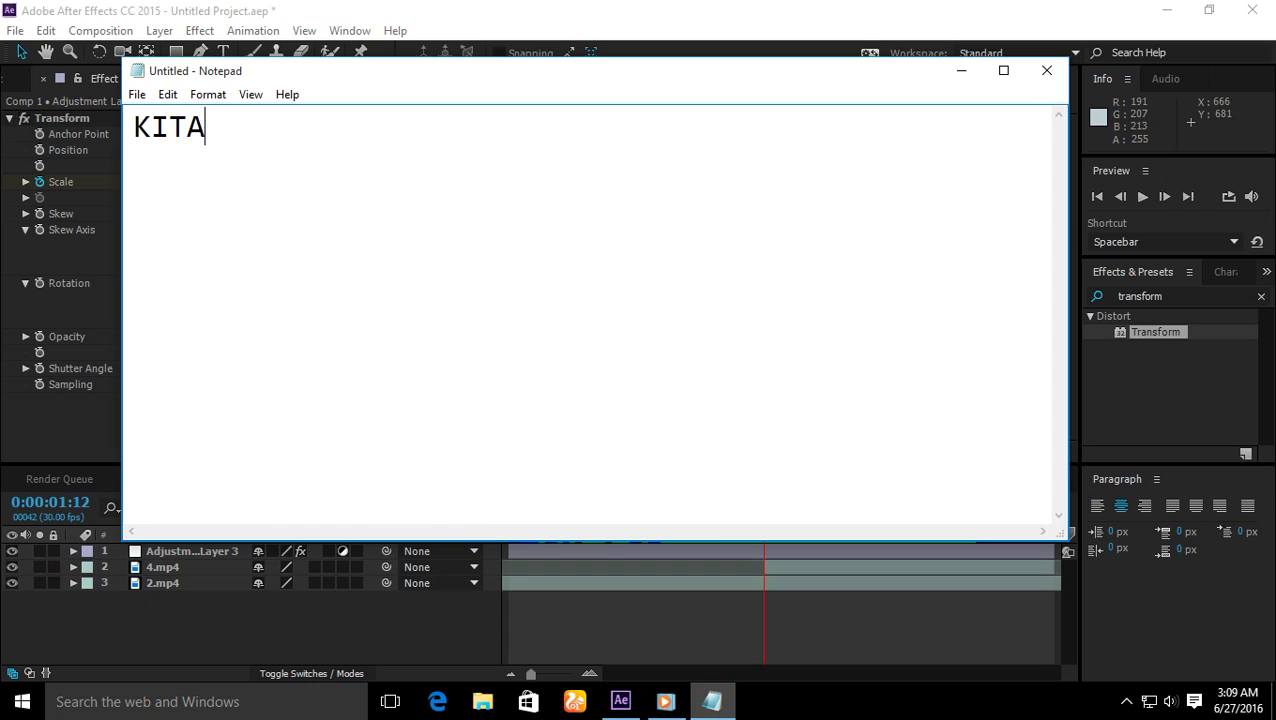
text( KASIH HITAM" DI ATAS)
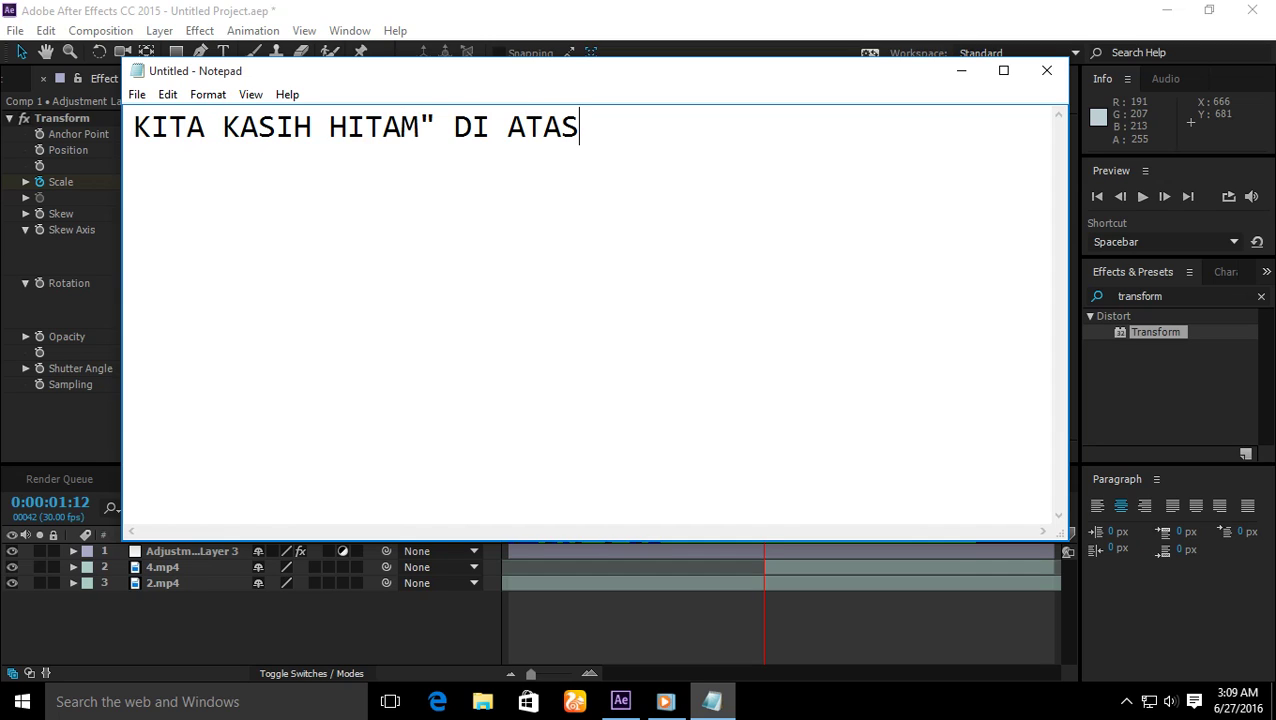
text( BAWAH BIAR)
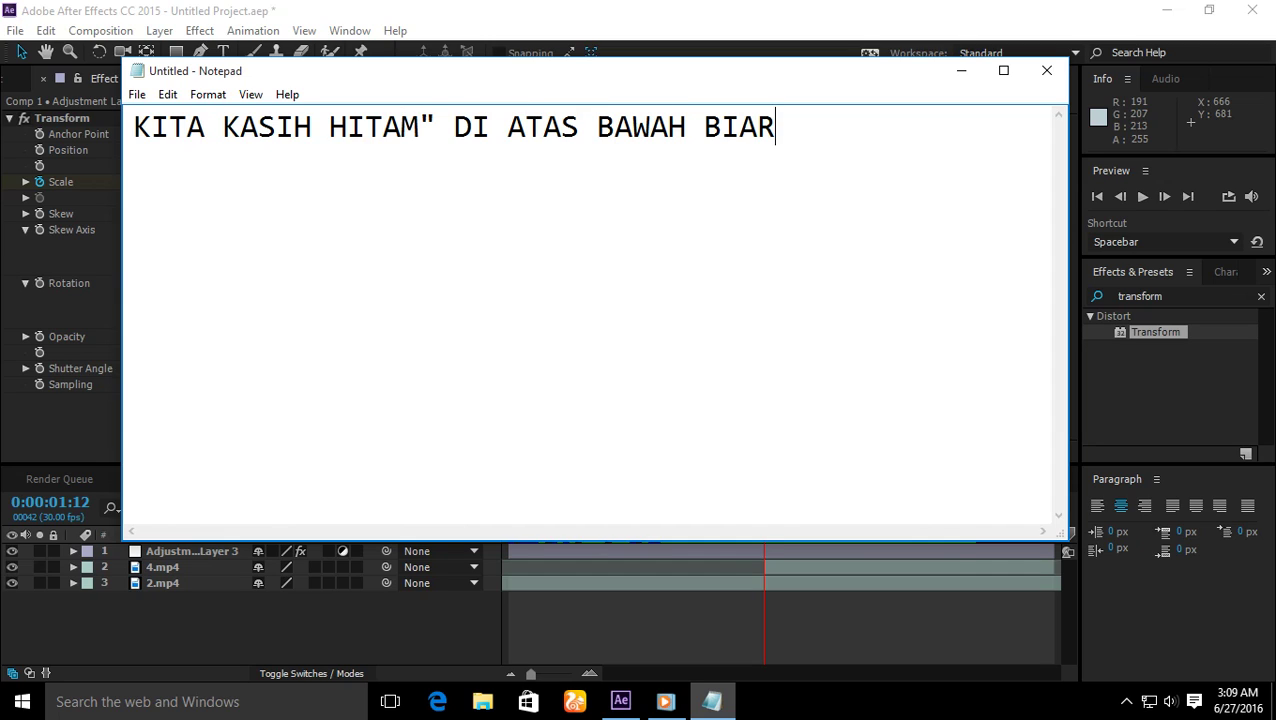
text( GK KELIHATAN GARING)
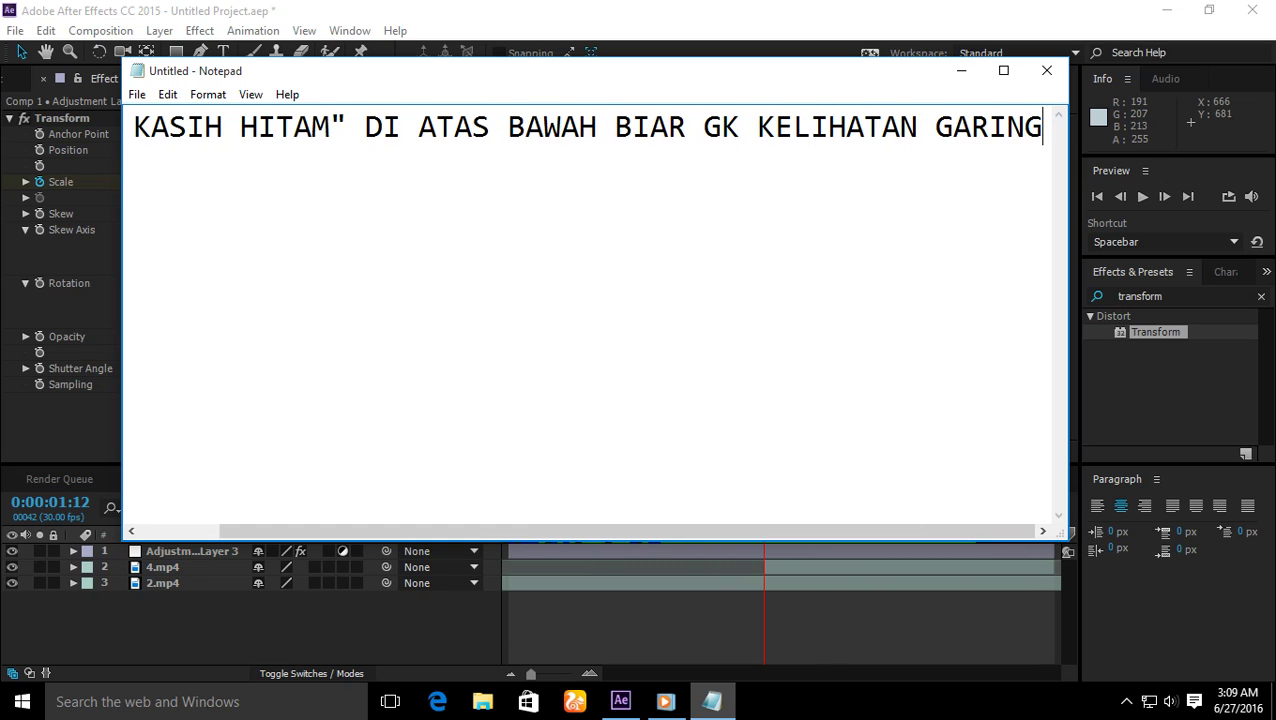
key(ctrl+a)
key(BackSpace)
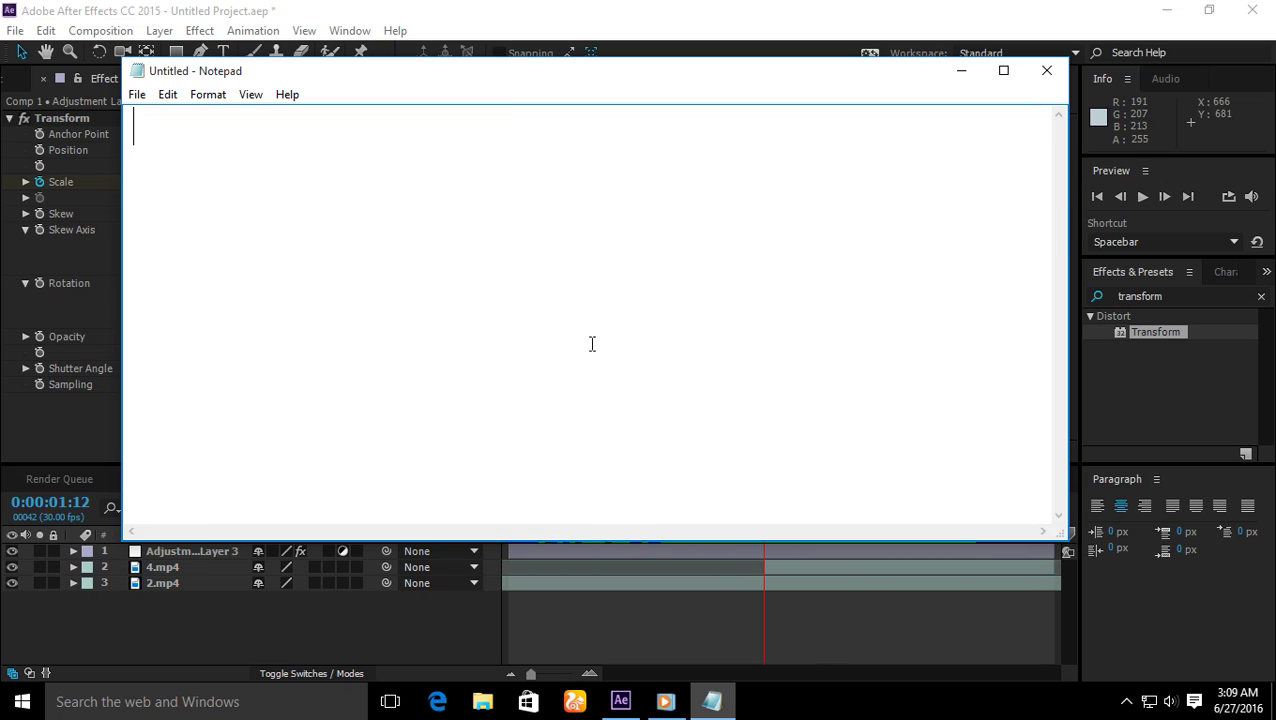
click(590, 9)
Add a 1280 x 720 px black solid above all layers and trim its start to 0:00:01:12.
right_click(361, 624)
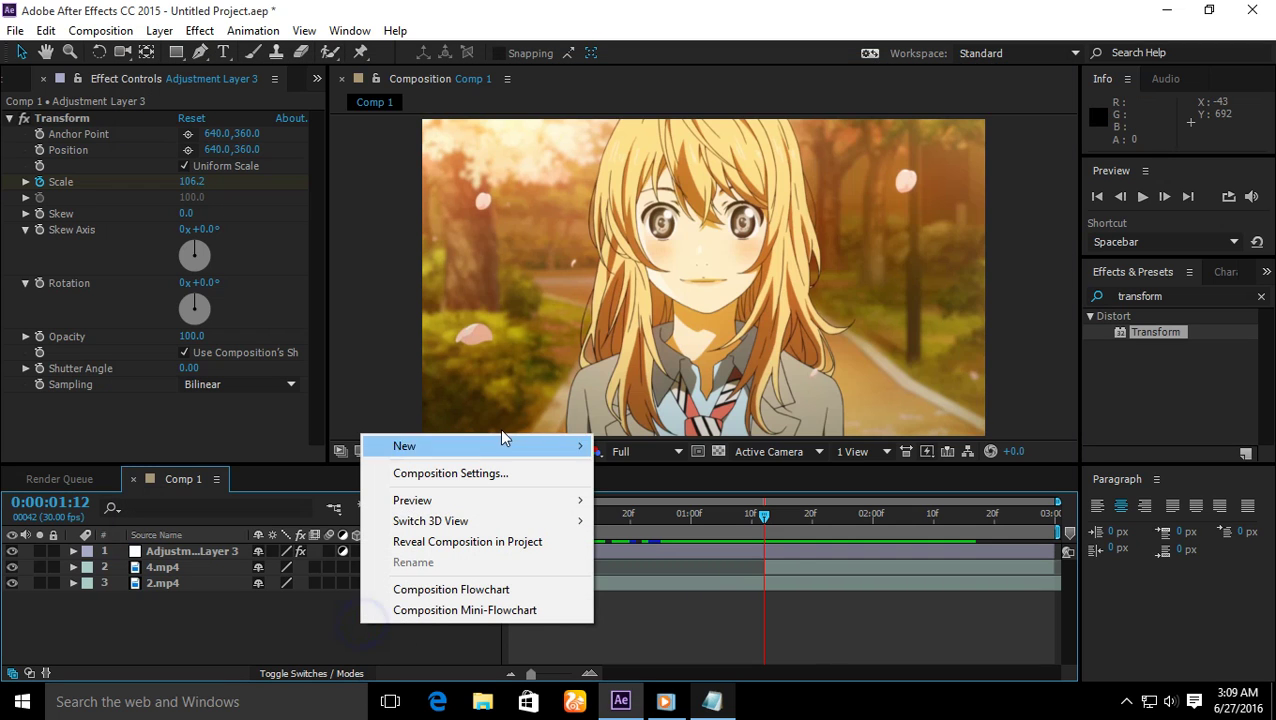
mouse_move(520, 446)
click(640, 496)
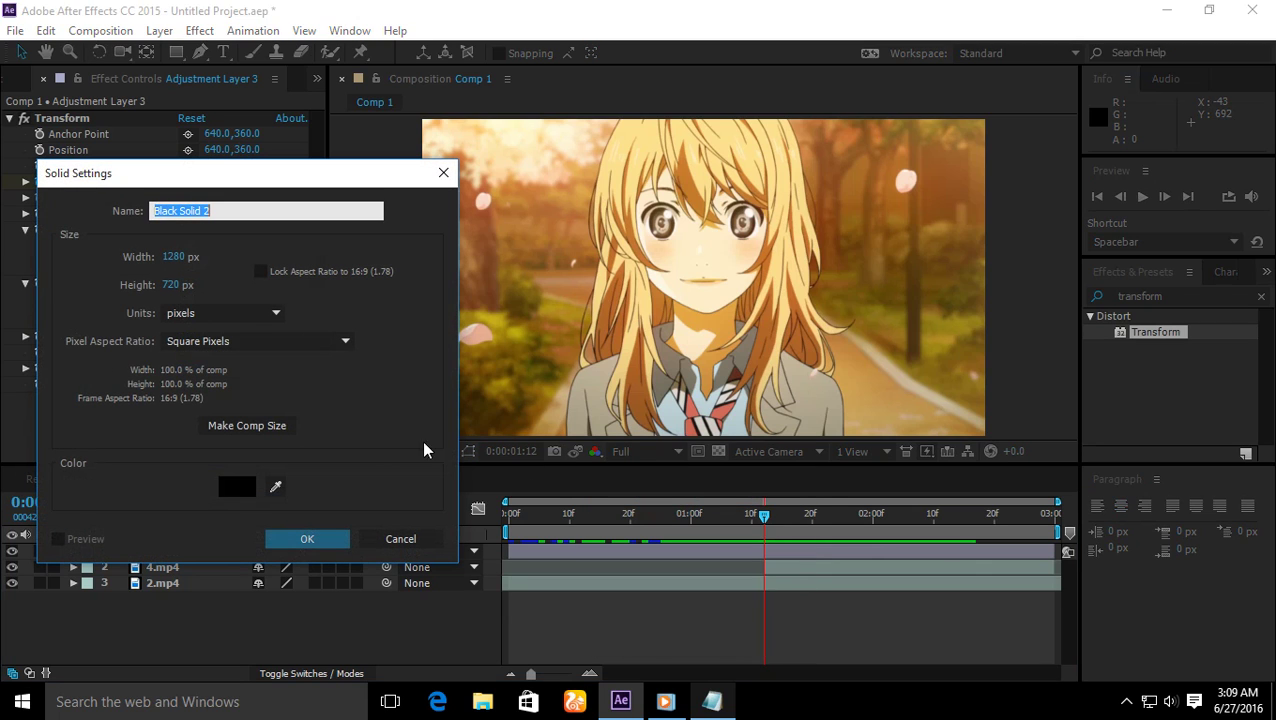
click(330, 539)
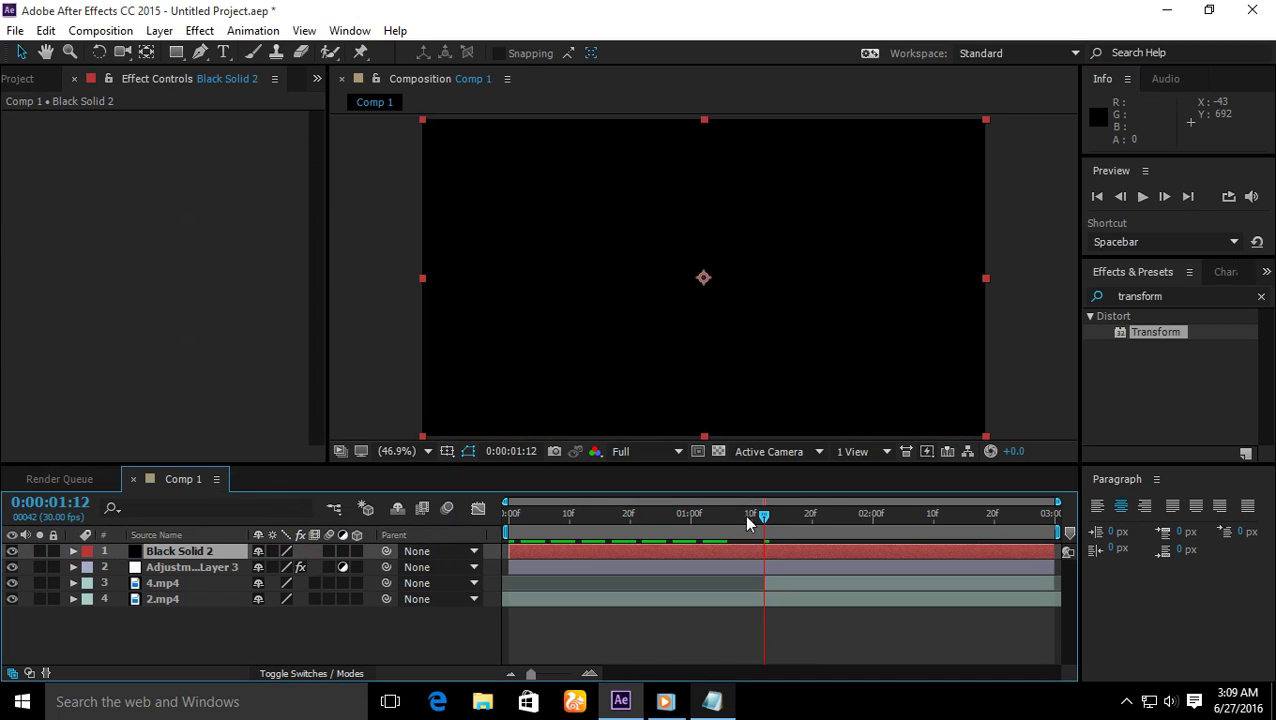
drag(759, 525, 765, 525)
drag(509, 550, 765, 527)
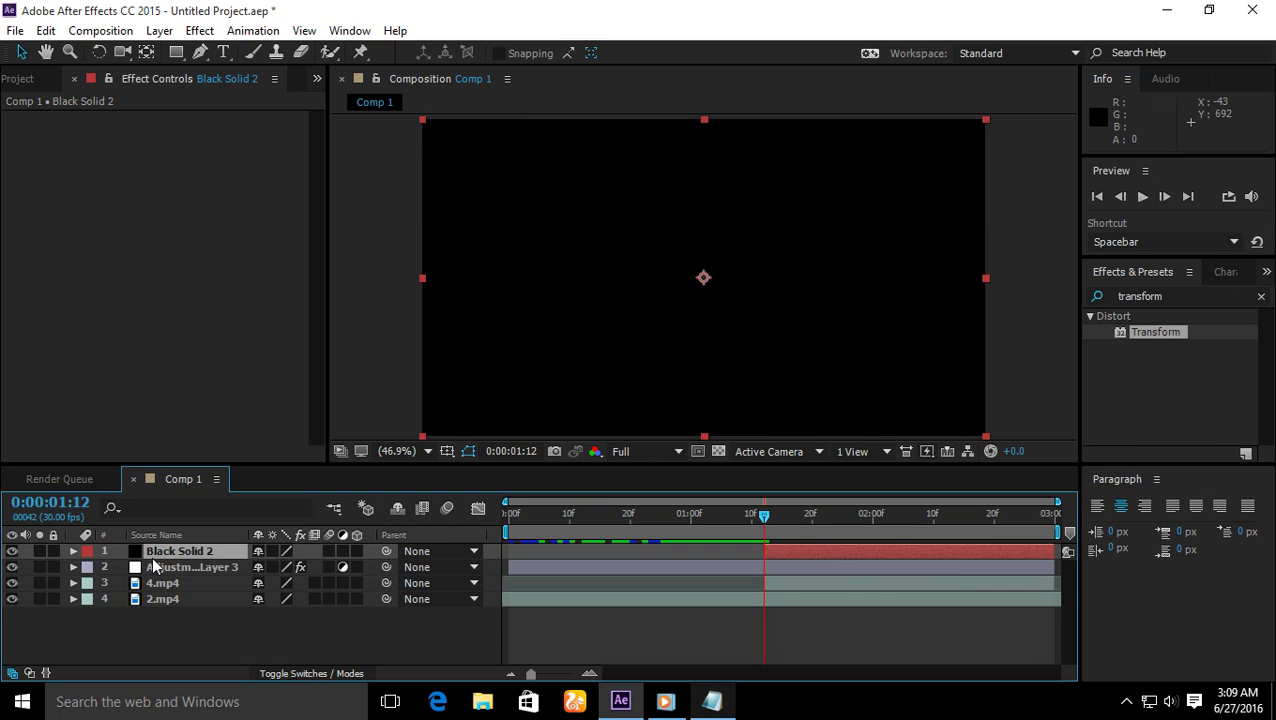
Switch to Notepad, write the note "ADD CC JAWS", erase it and return to After Effects.
click(1186, 295)
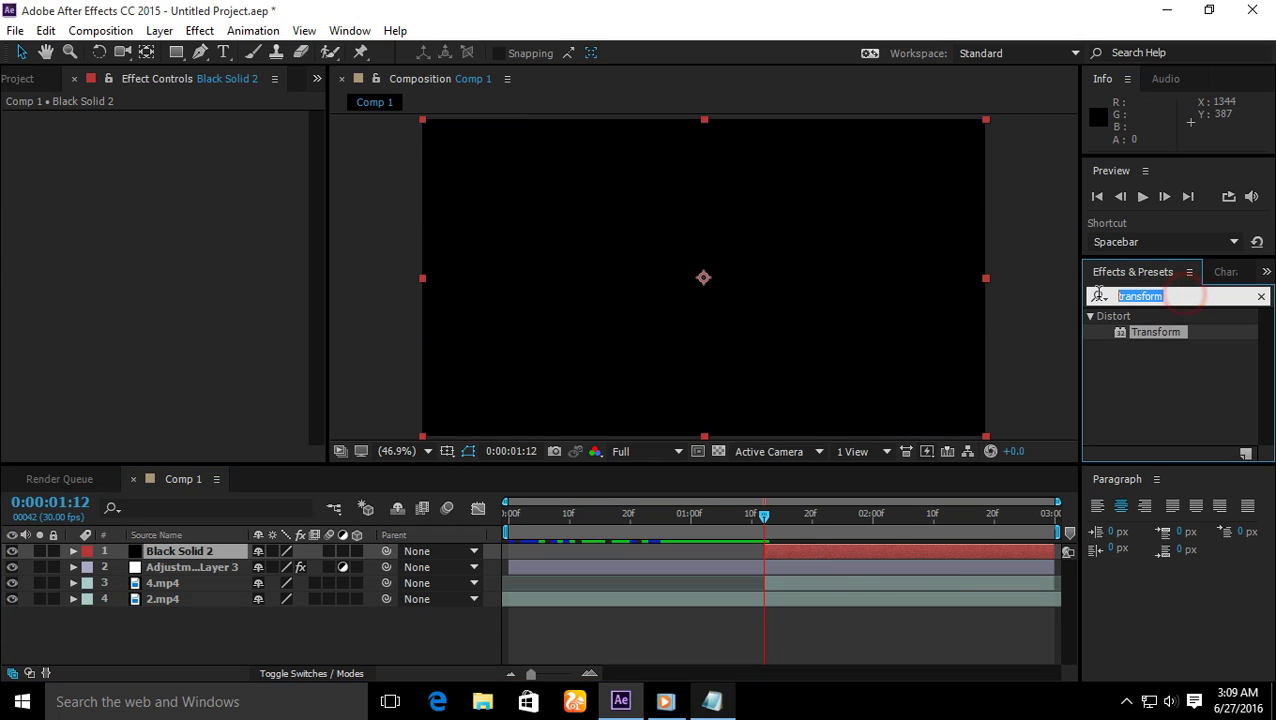
click(712, 701)
click(651, 323)
text(ADD CC )
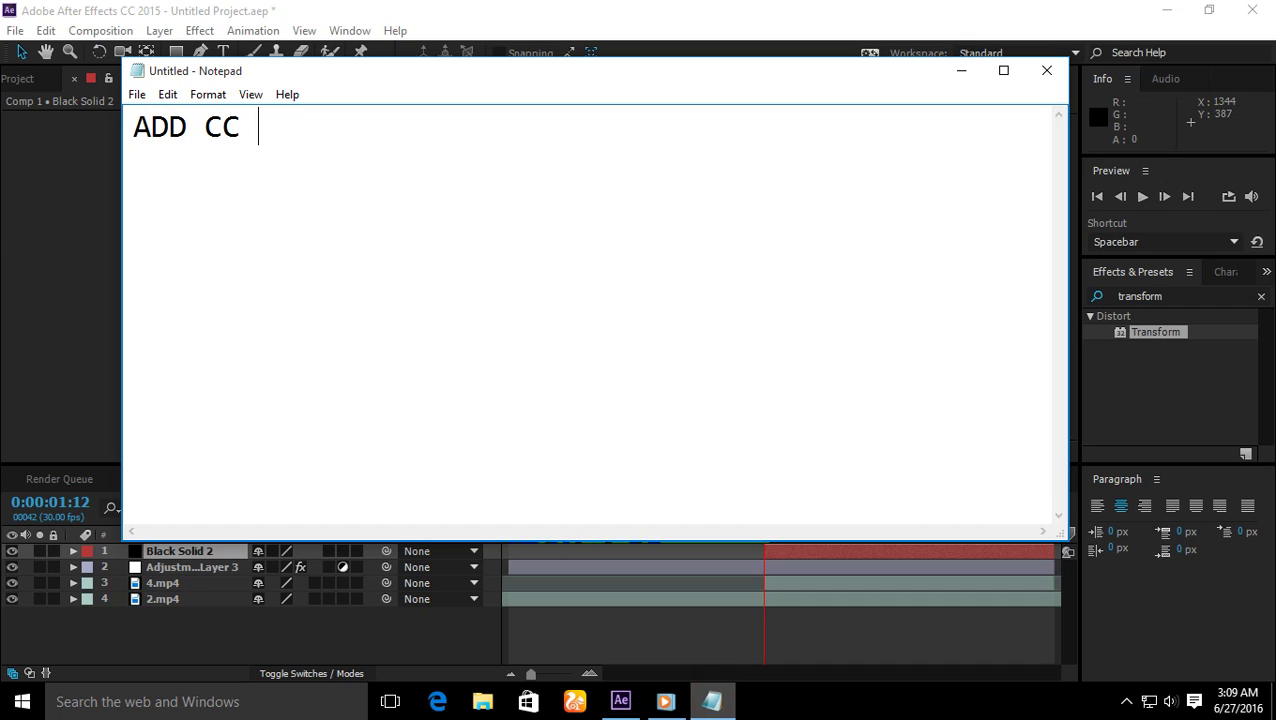
text(JAWS)
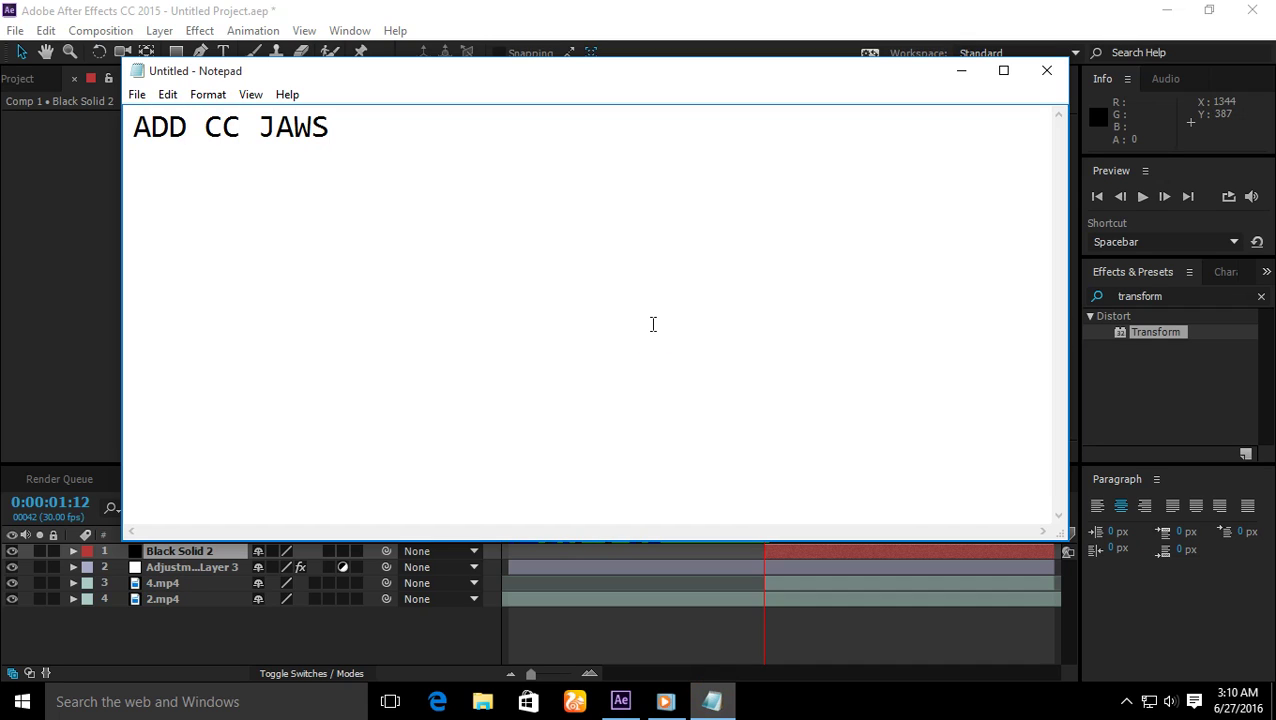
key(ctrl+a)
key(BackSpace)
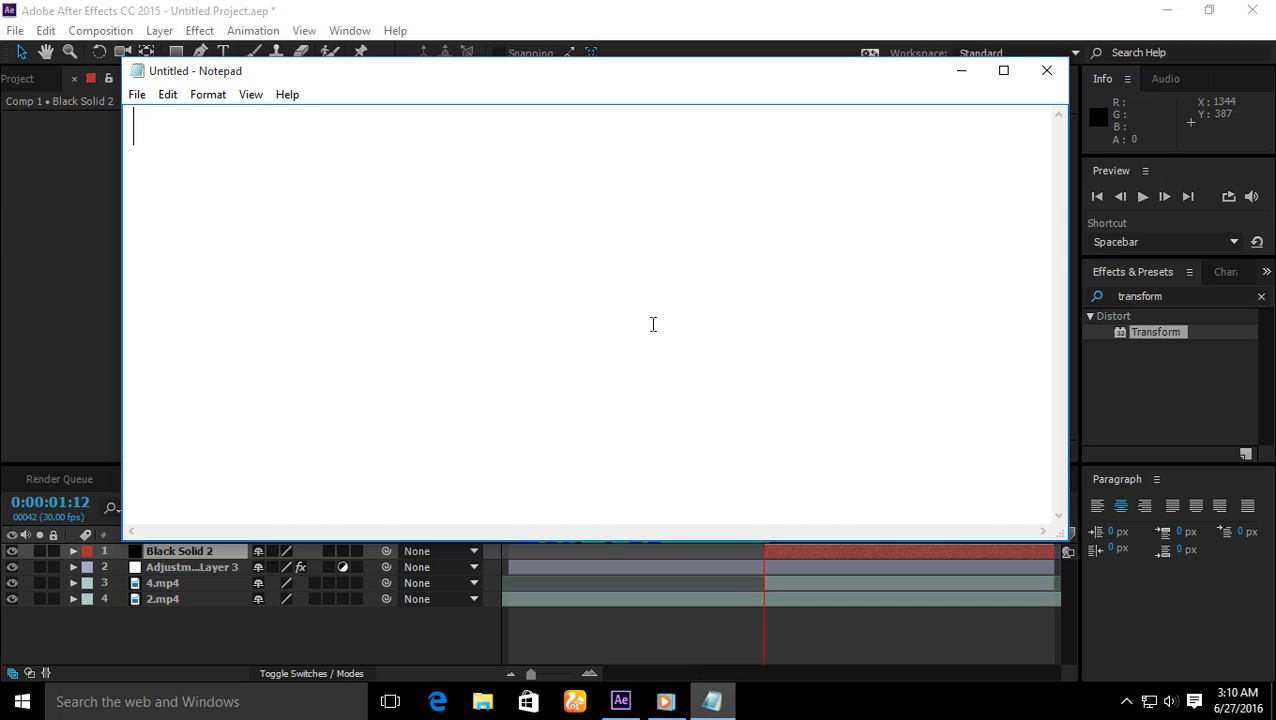
click(868, 8)
Search the effects for CC Jaws and apply it to the black solid.
text(CC)
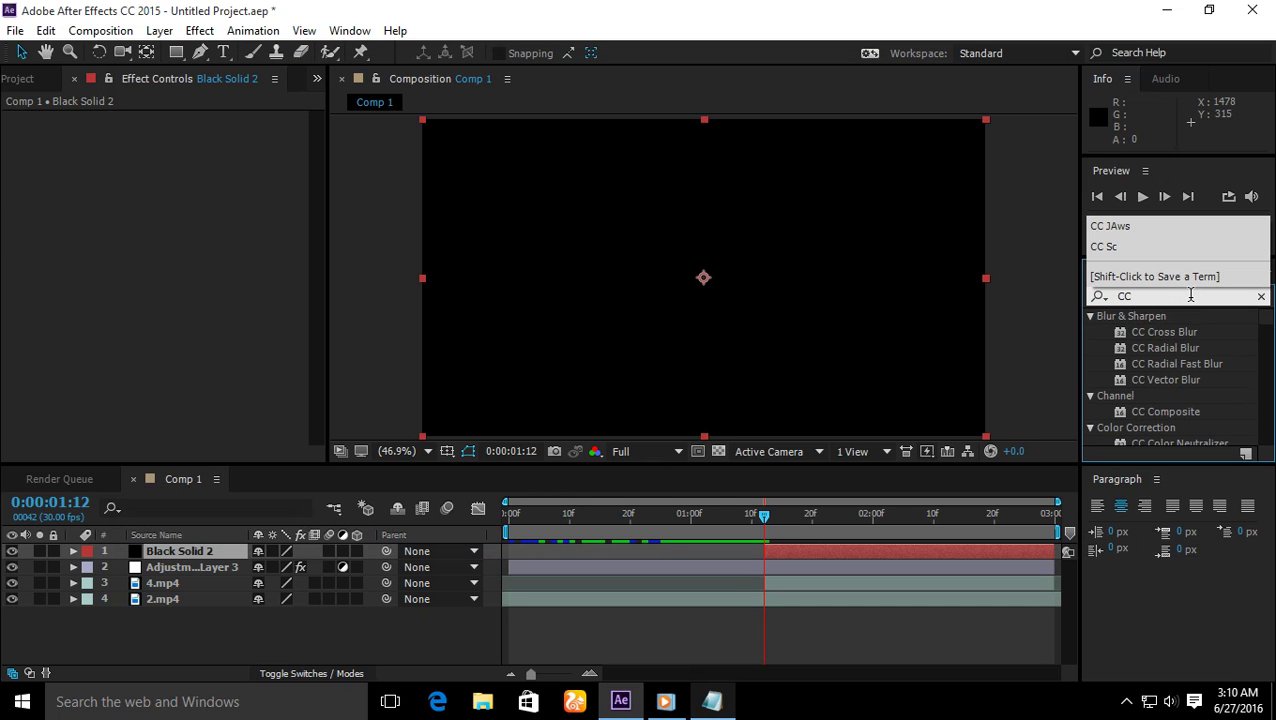
text( Ja)
drag(1148, 338, 812, 556)
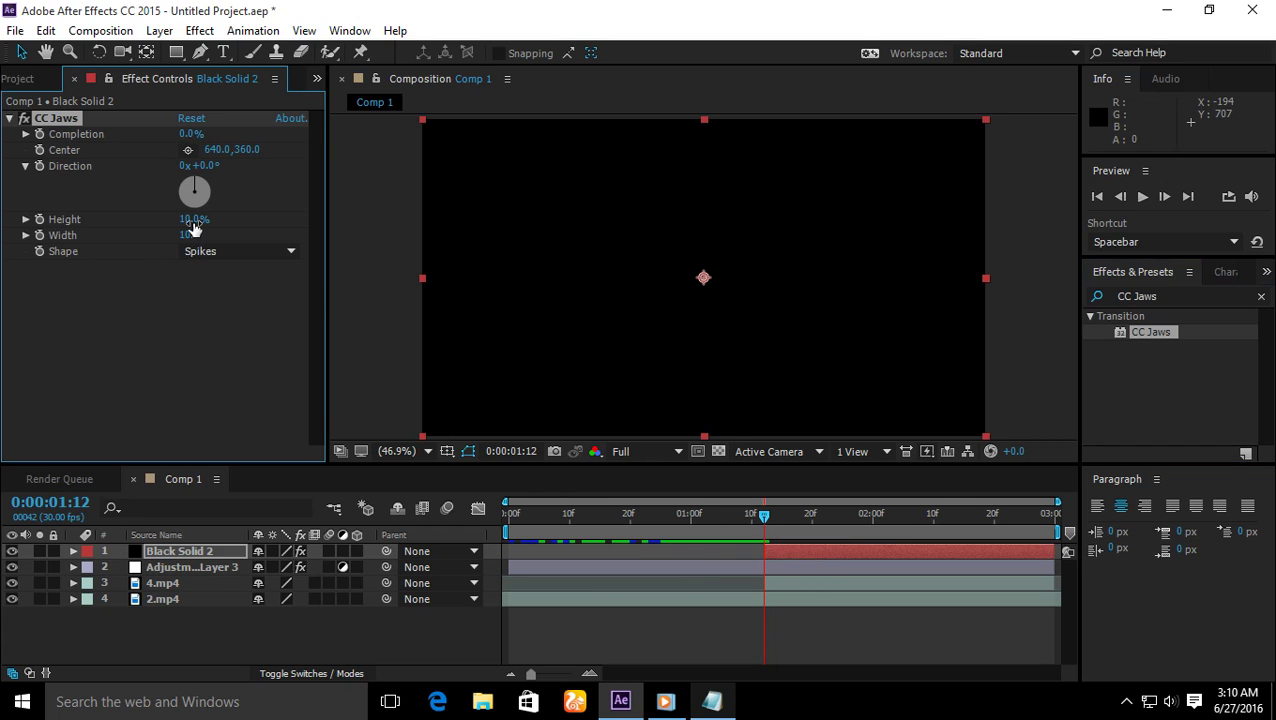
Switch to Notepad, write the note "SET HEIGHT KE 0" and erase it.
click(712, 701)
text(SET H)
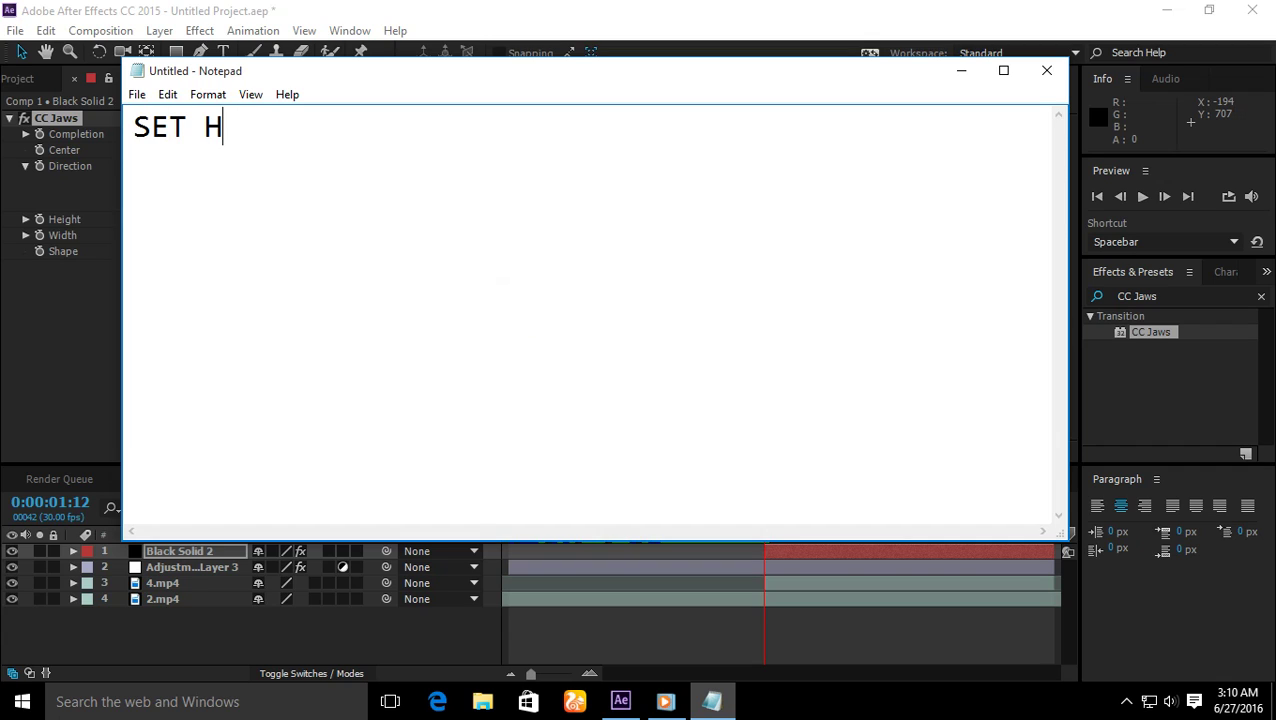
text(EIGHT KE 0)
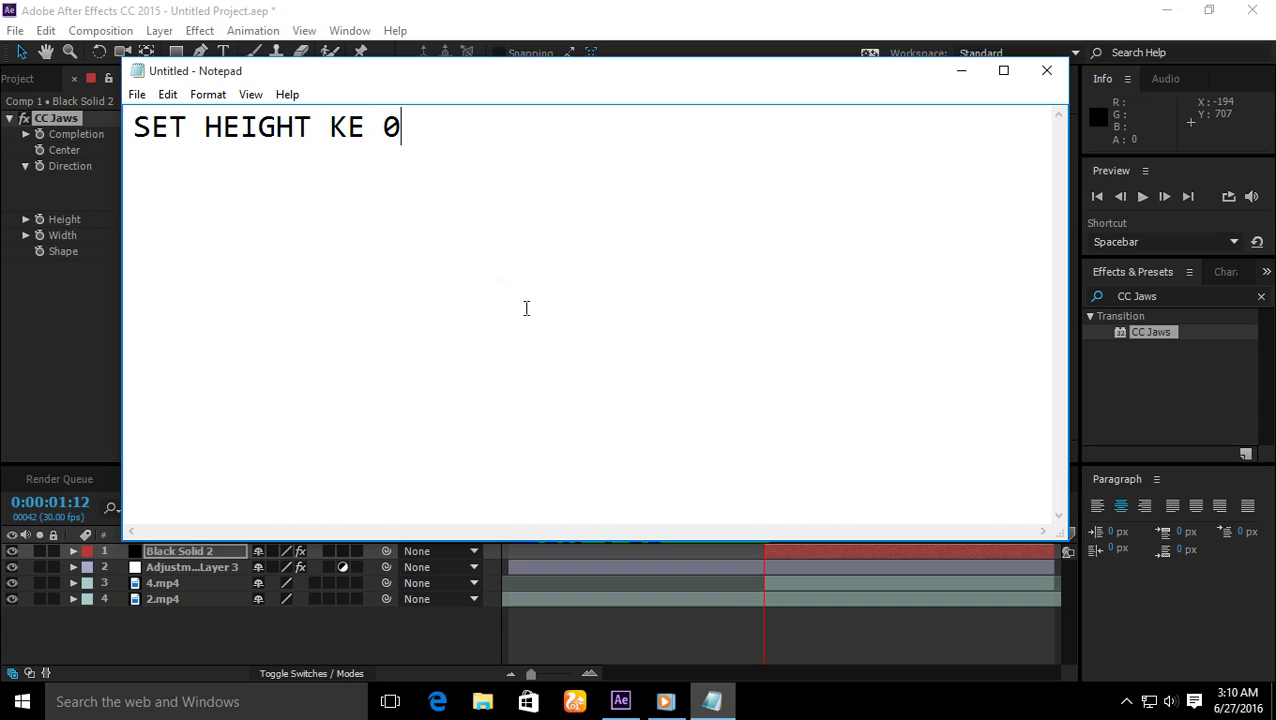
key(ctrl+a)
key(BackSpace)
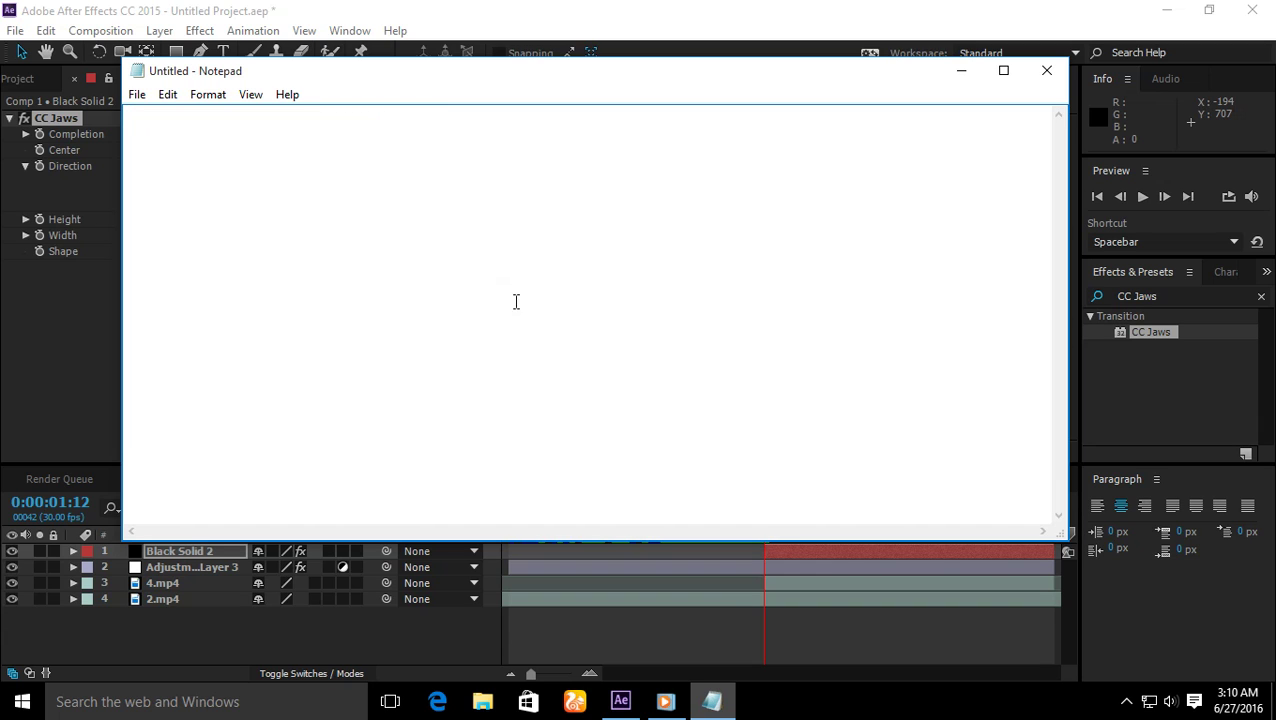
Return to After Effects and keyframe the black solid's CC Jaws Completion at 100% at 0:00:01:12.
click(427, 8)
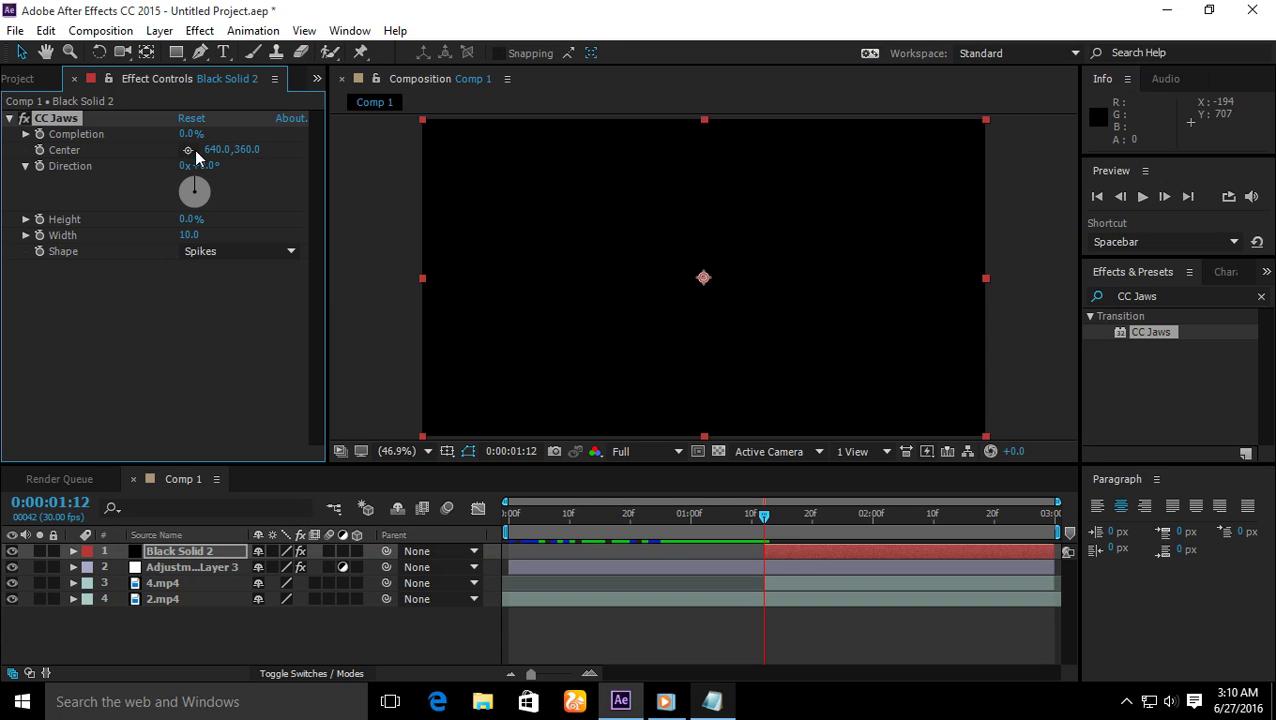
drag(188, 134, 326, 136)
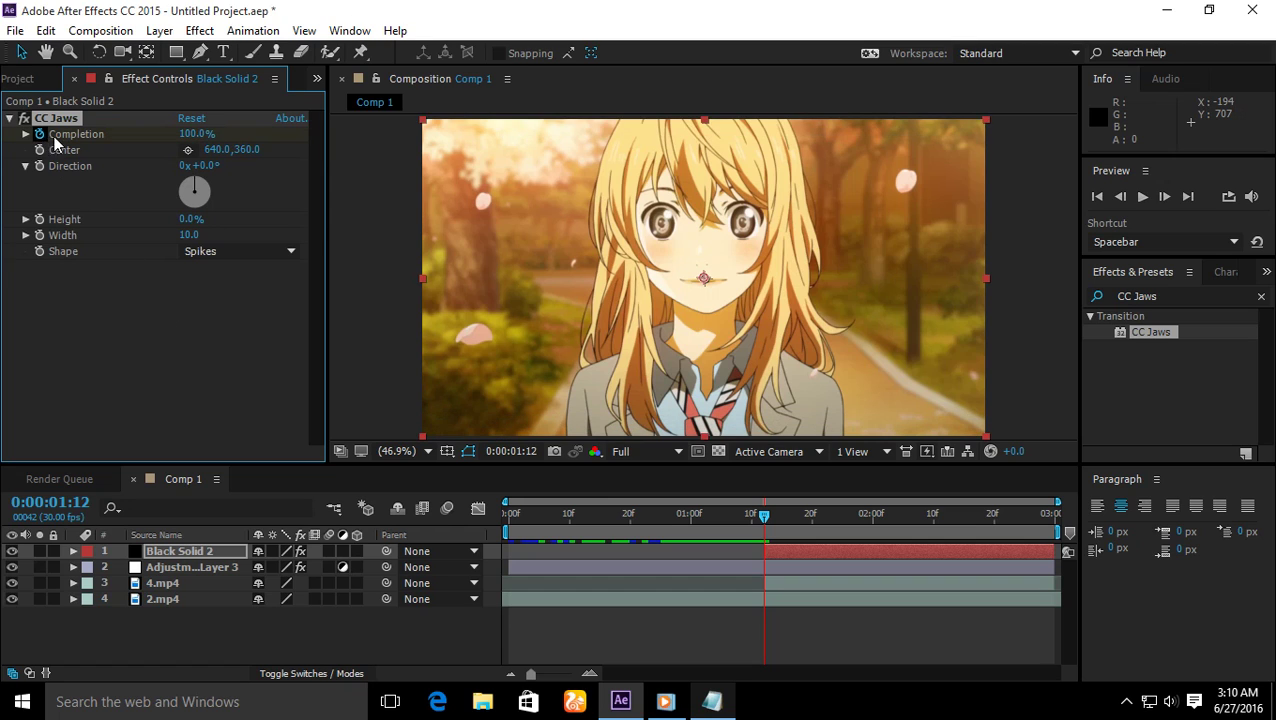
key(u)
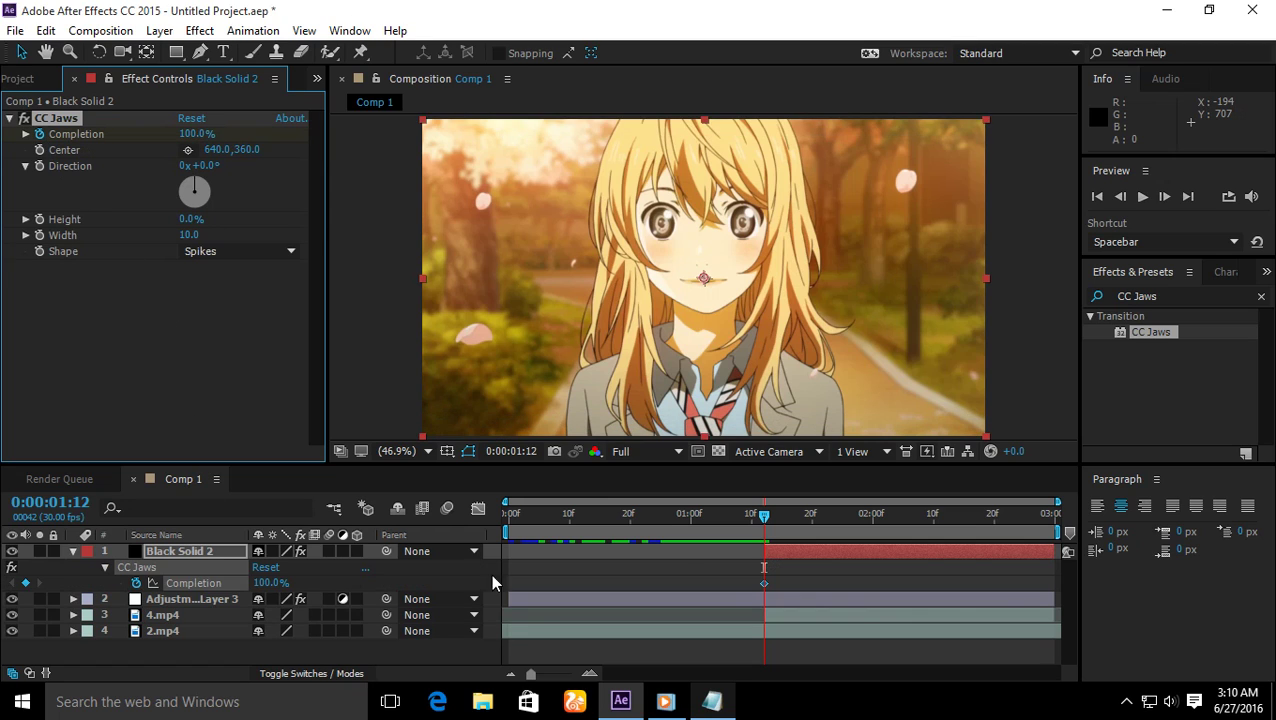
Move the current time to the adjustment layer's last Scale keyframe at 0:00:02:00.
drag(768, 520, 862, 526)
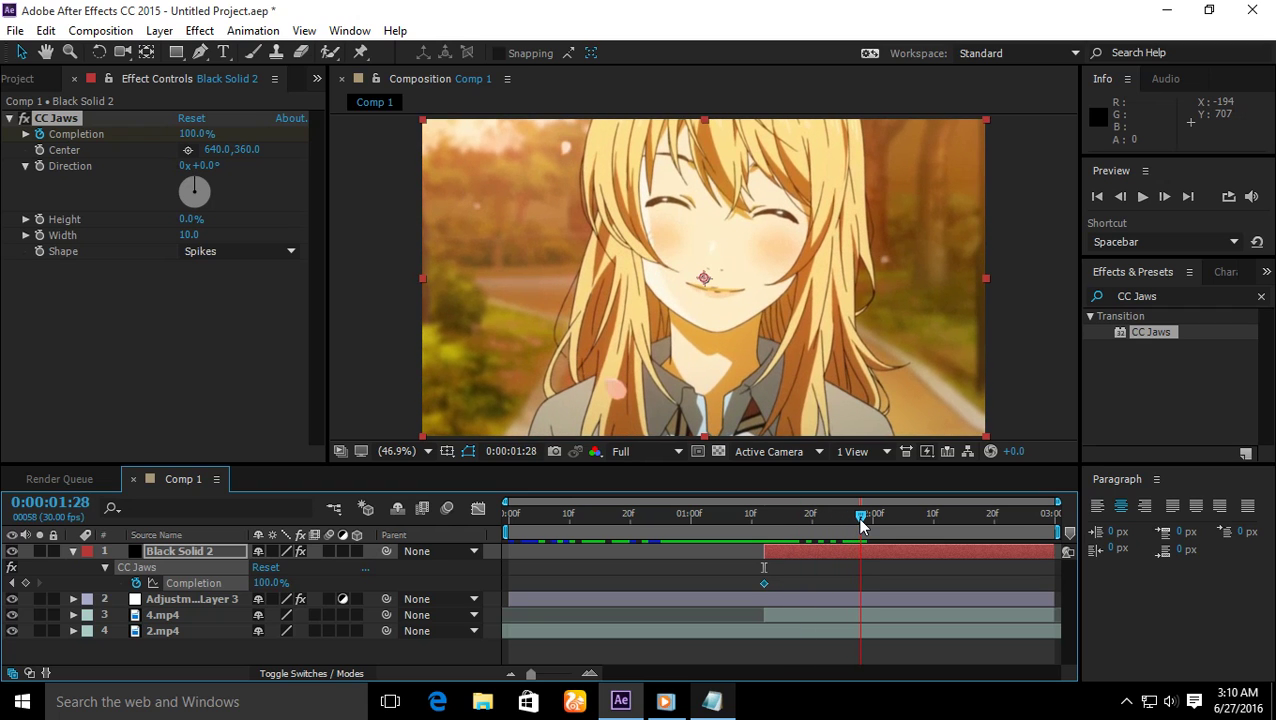
click(72, 551)
click(97, 566)
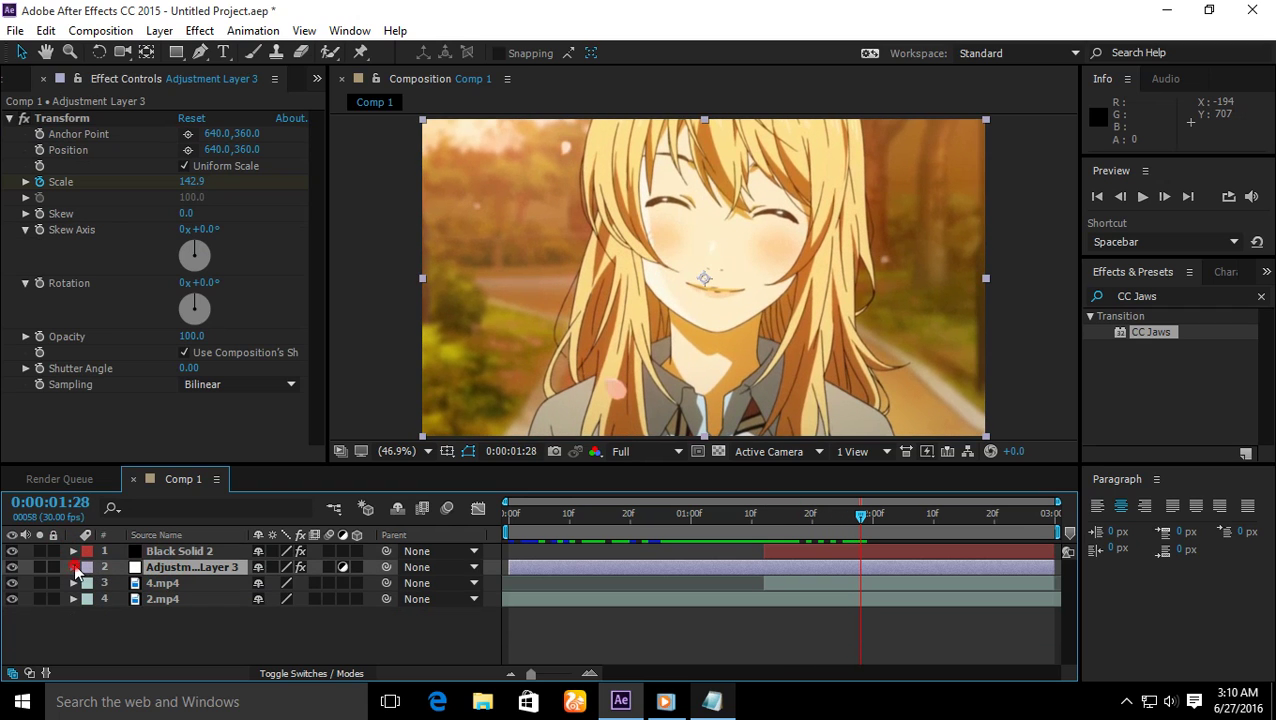
click(73, 567)
drag(865, 518, 873, 518)
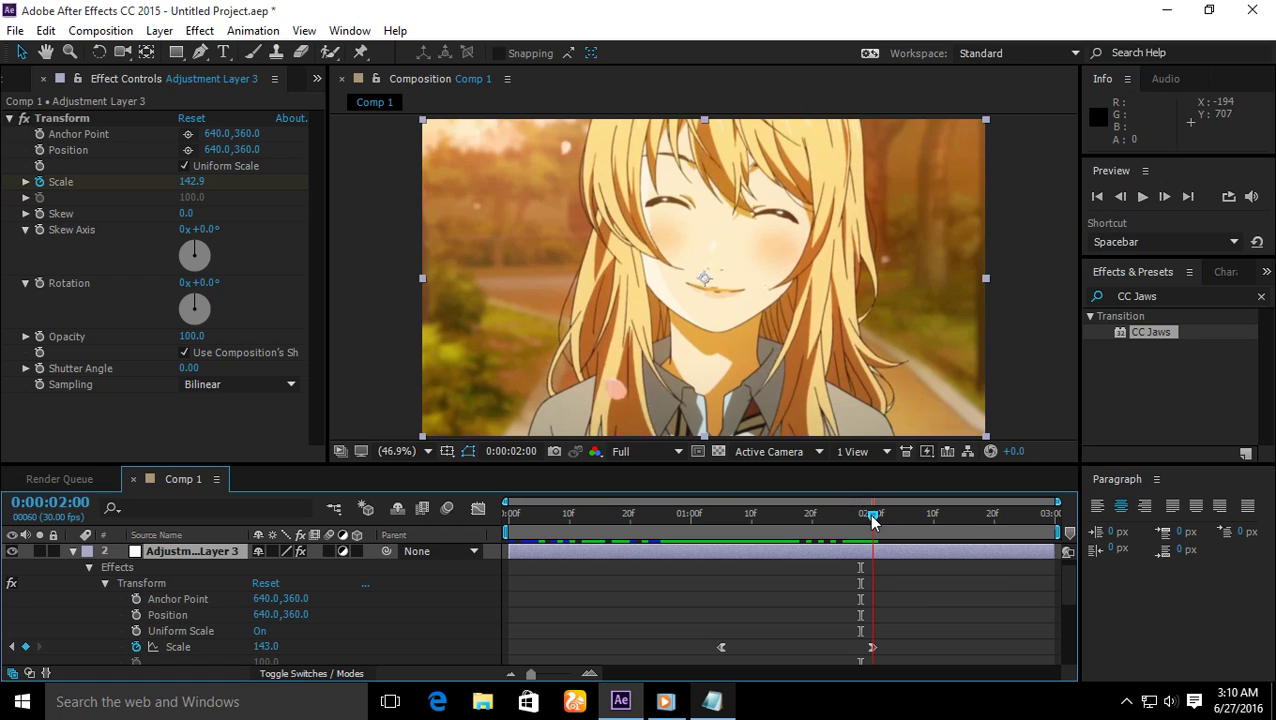
click(72, 551)
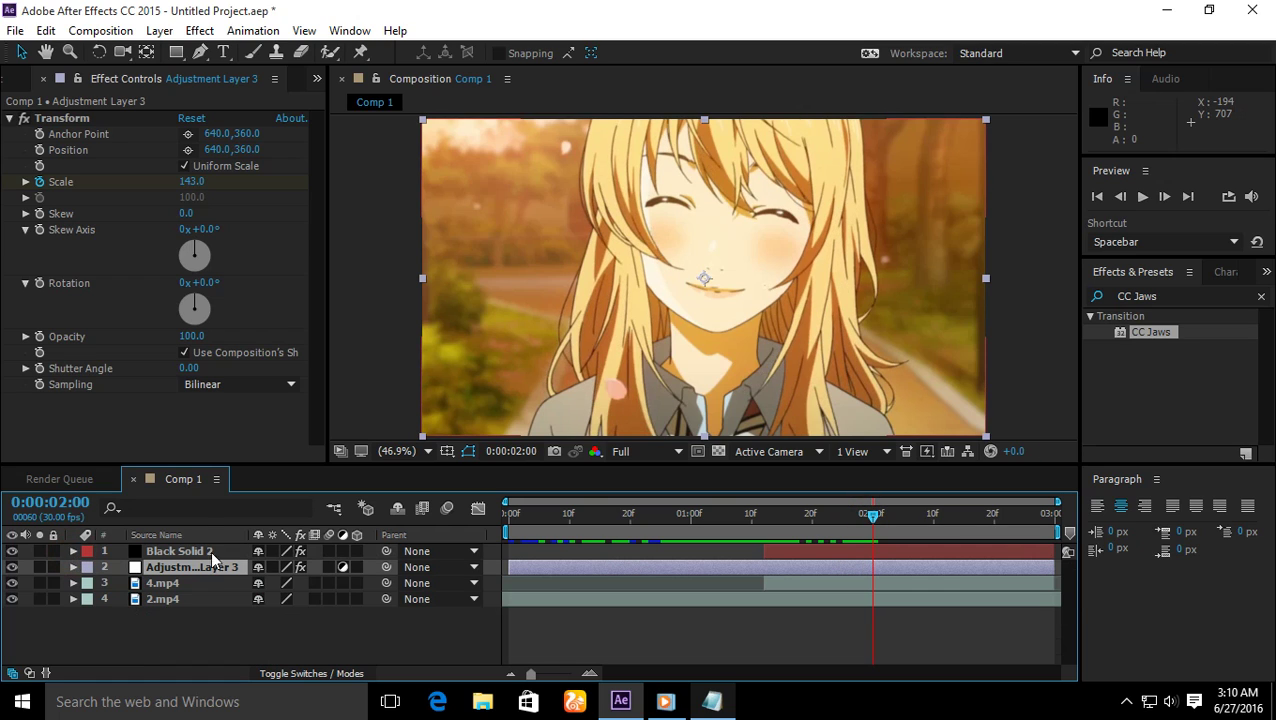
Switch to Notepad, write the note "PAS KAN SAAT AKHIR TRANSISI", erase it and return to After Effects.
click(712, 701)
text(PAS KAN)
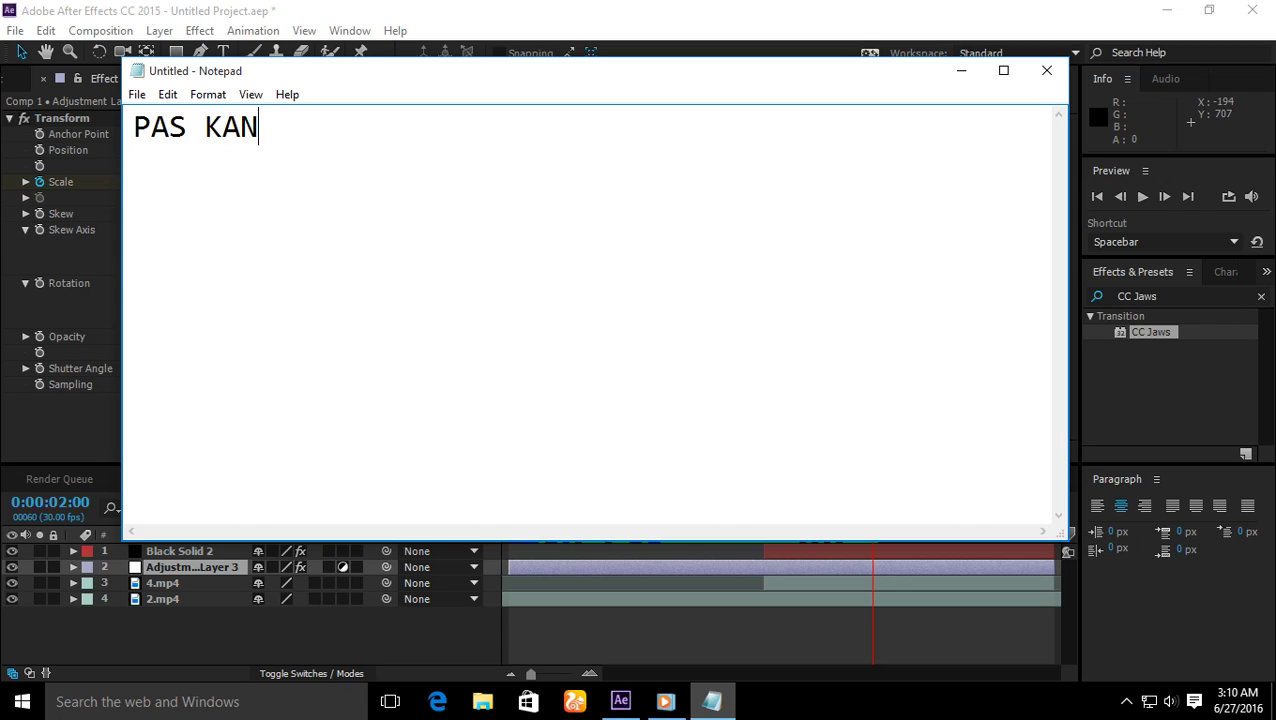
text( SAAT TER)
key(BackSpace)
key(BackSpace)
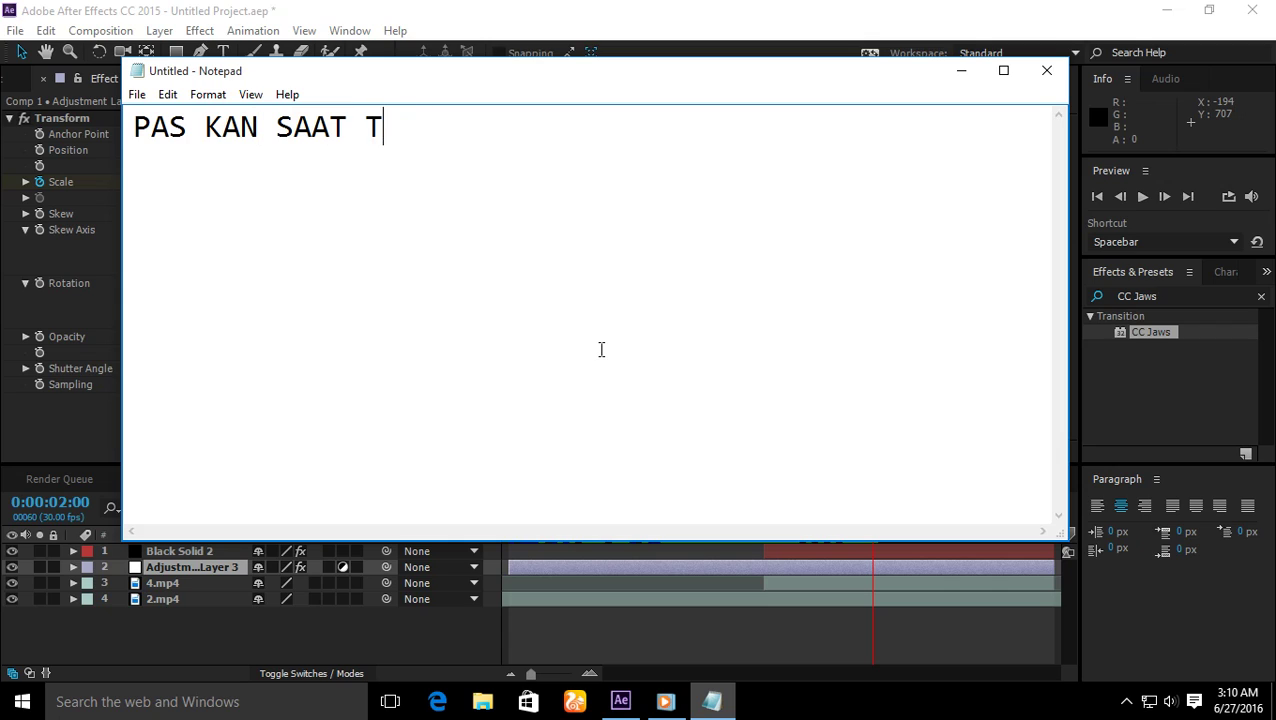
text(E)
key(BackSpace)
text(TERAKHIR Z)
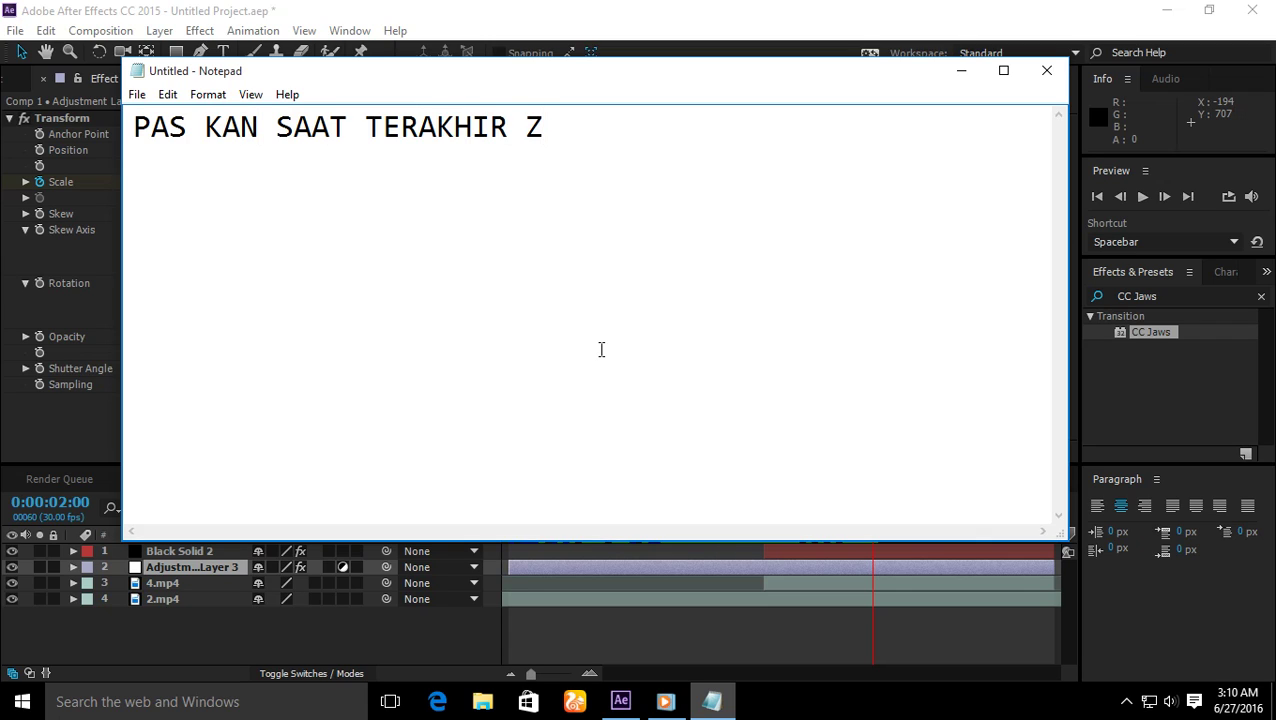
key(BackSpace)
key(BackSpace)
key(BackSpace)
key(BackSpace)
key(BackSpace)
key(BackSpace)
key(BackSpace)
key(BackSpace)
key(BackSpace)
text(AKHIR)
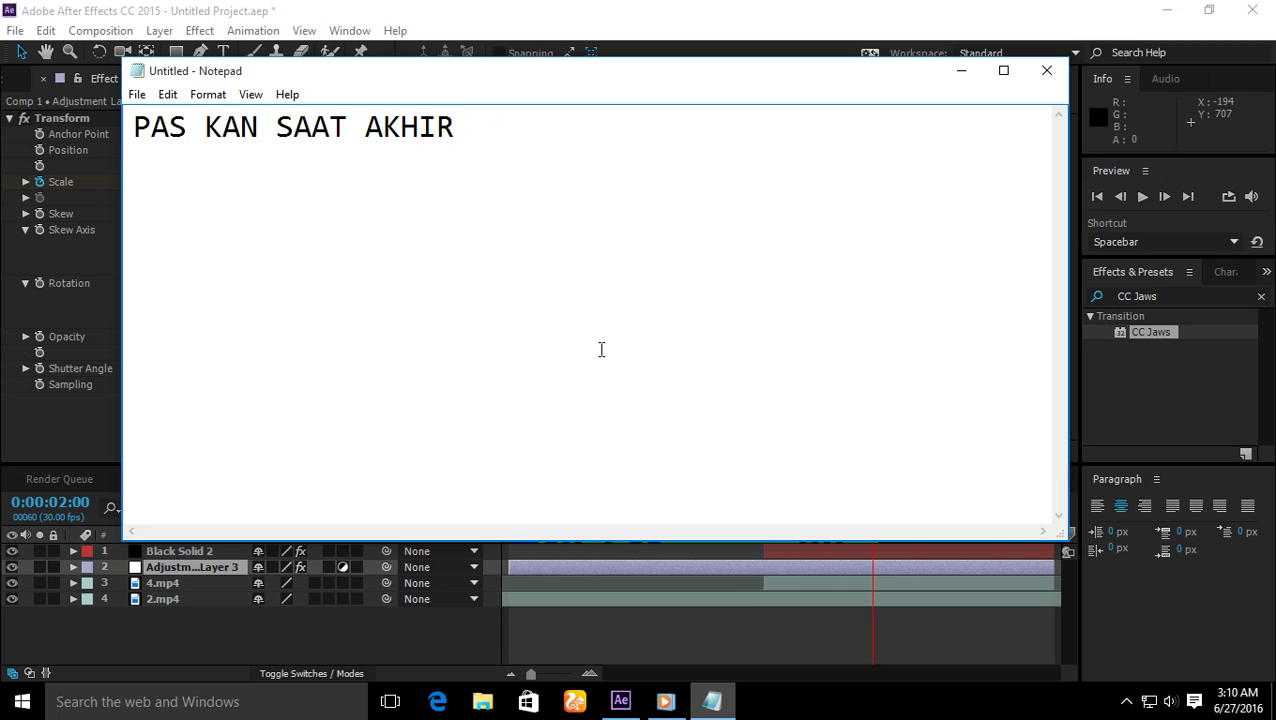
text( TRANSISI)
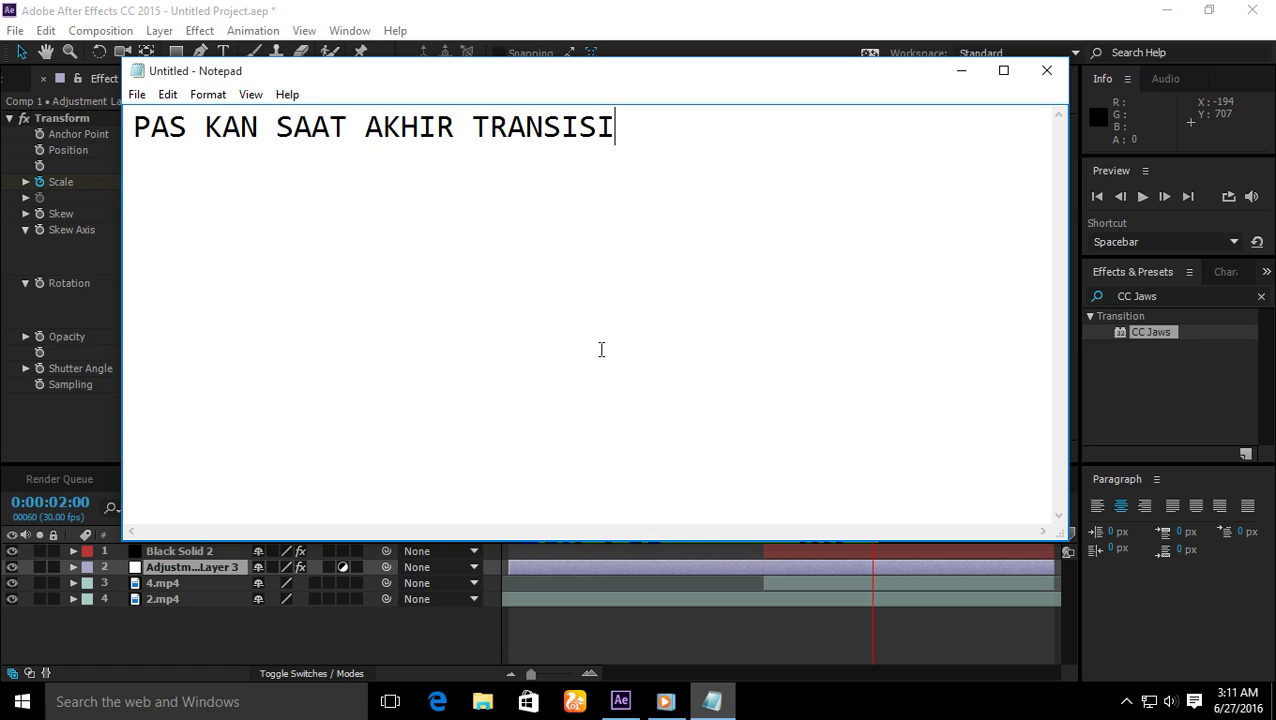
key(ctrl+a)
key(BackSpace)
click(595, 8)
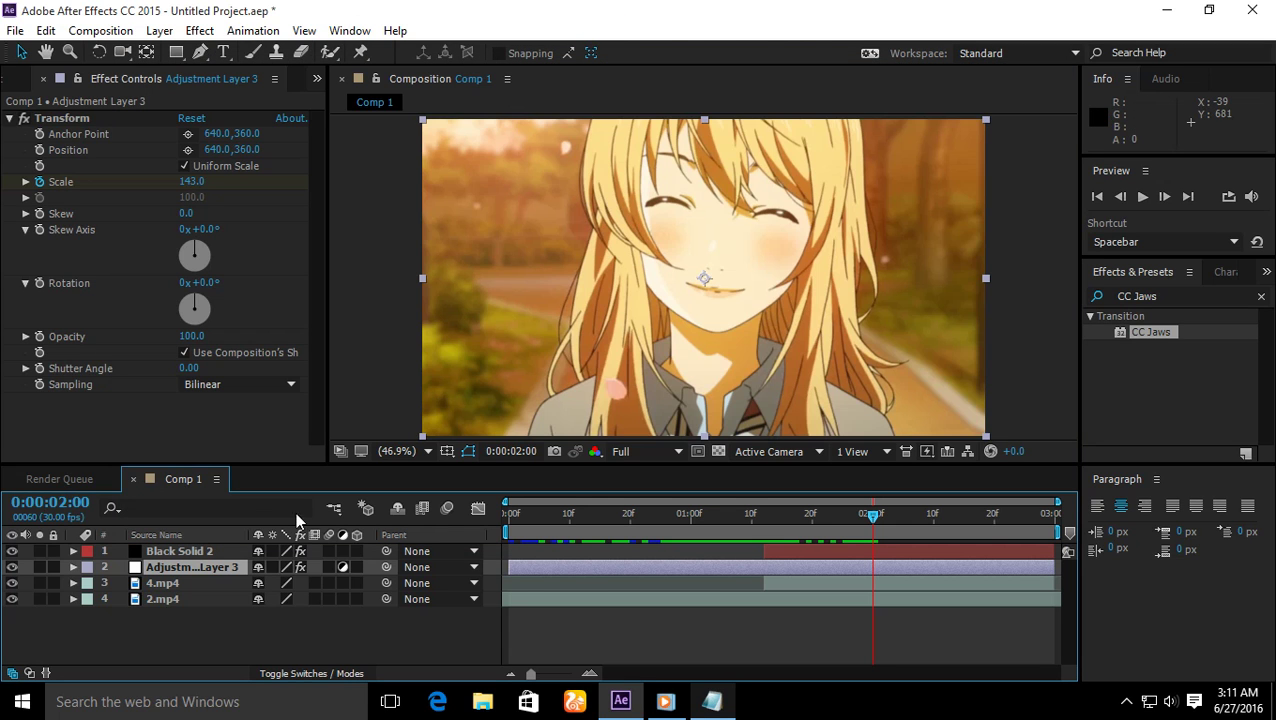
Set the black solid's CC Jaws Completion to 78% at 0:00:02:00.
click(185, 551)
click(118, 167)
key(u)
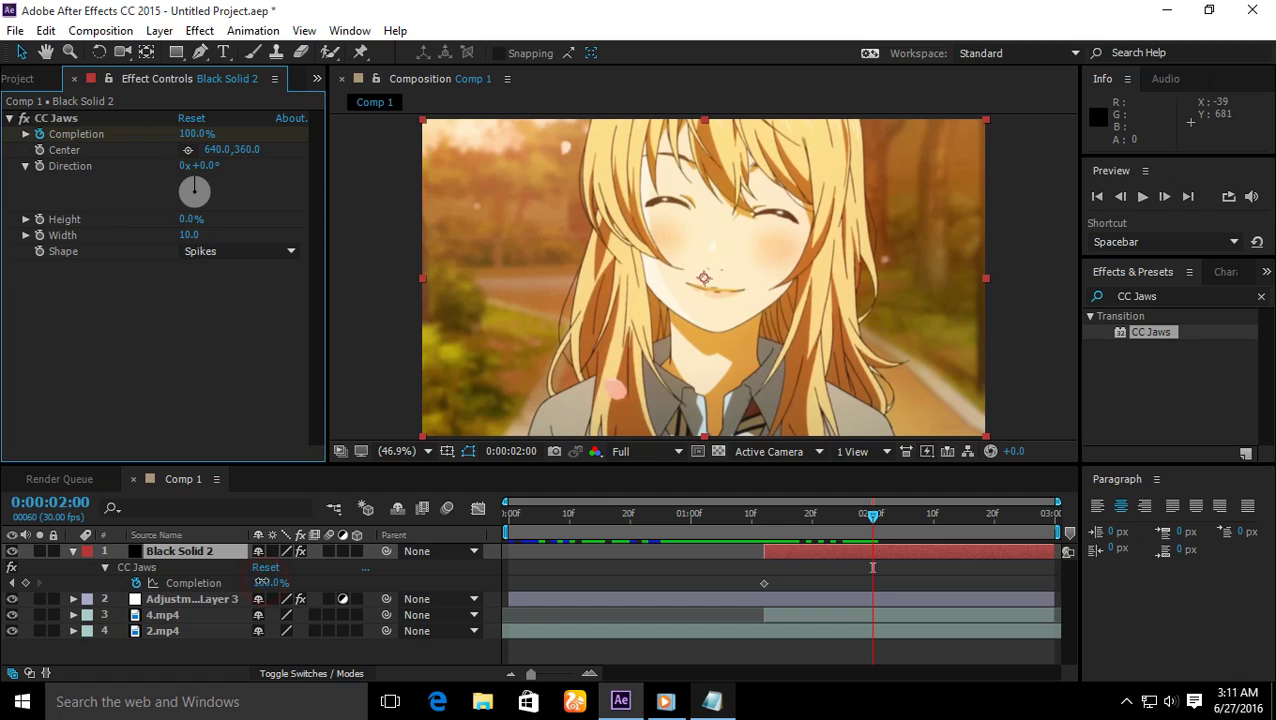
drag(262, 582, 258, 582)
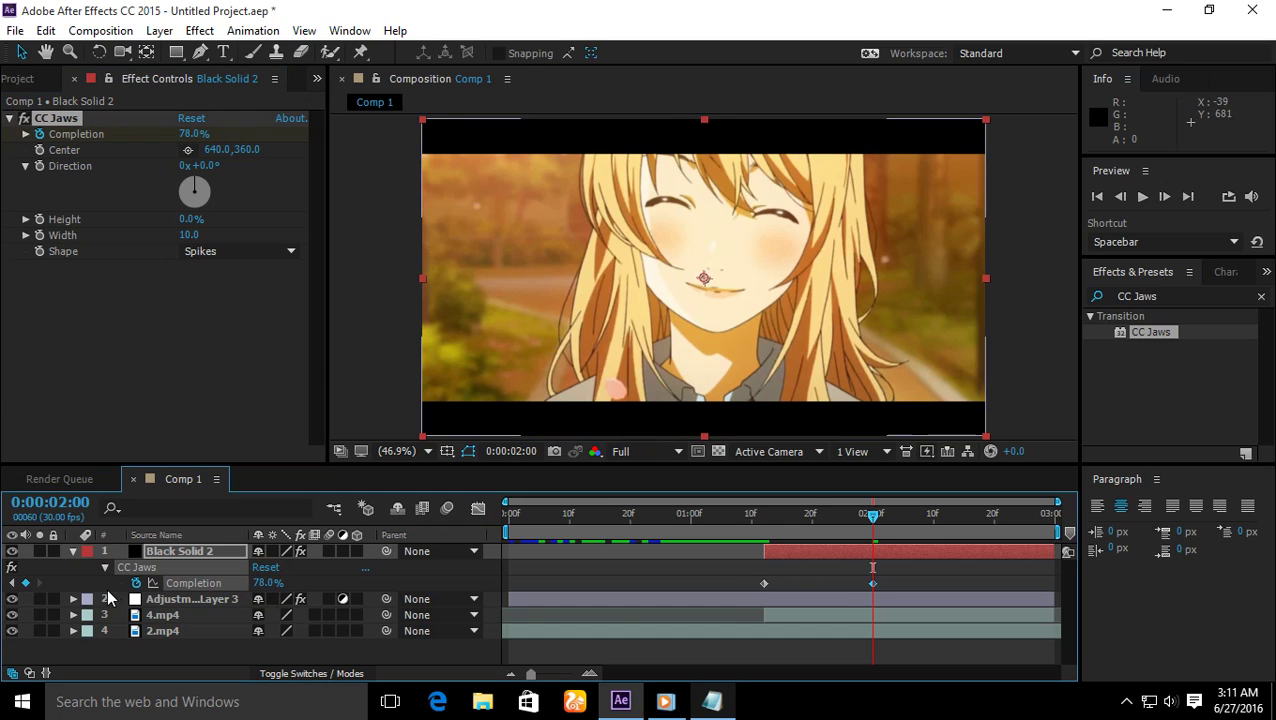
click(69, 551)
click(72, 551)
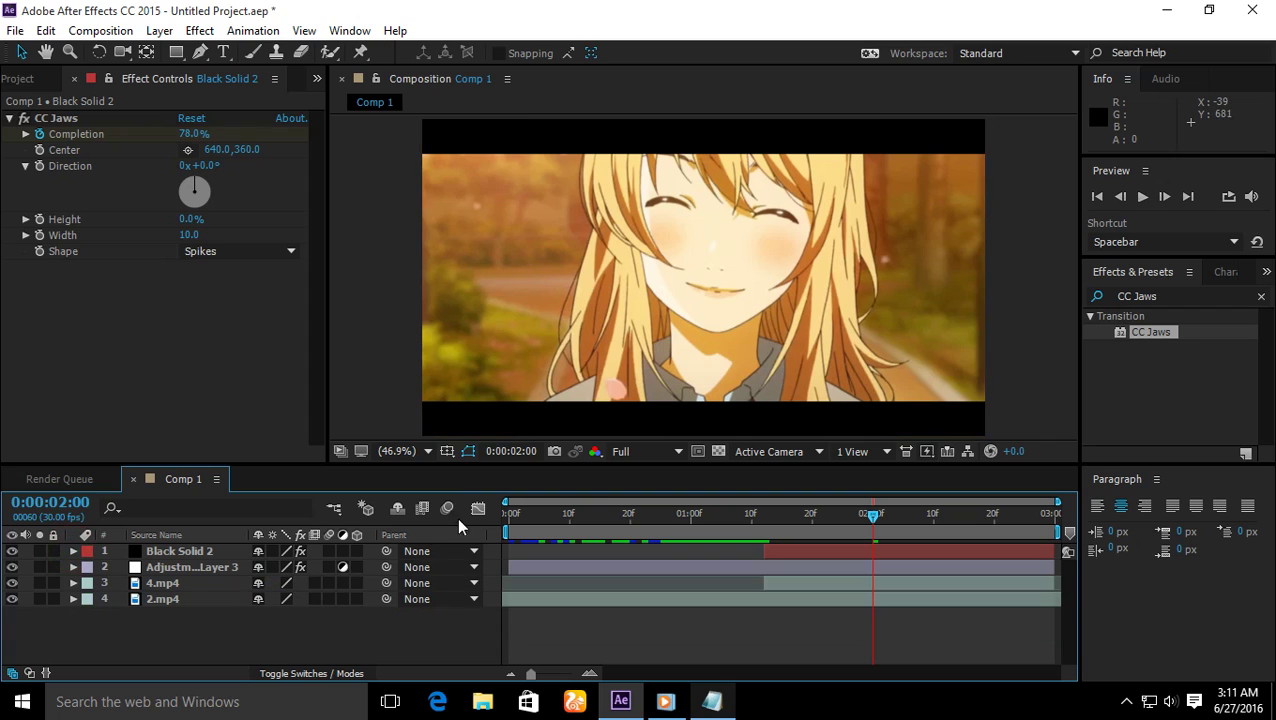
Show the black solid's Completion keyframes in the Graph Editor as a value graph.
click(73, 551)
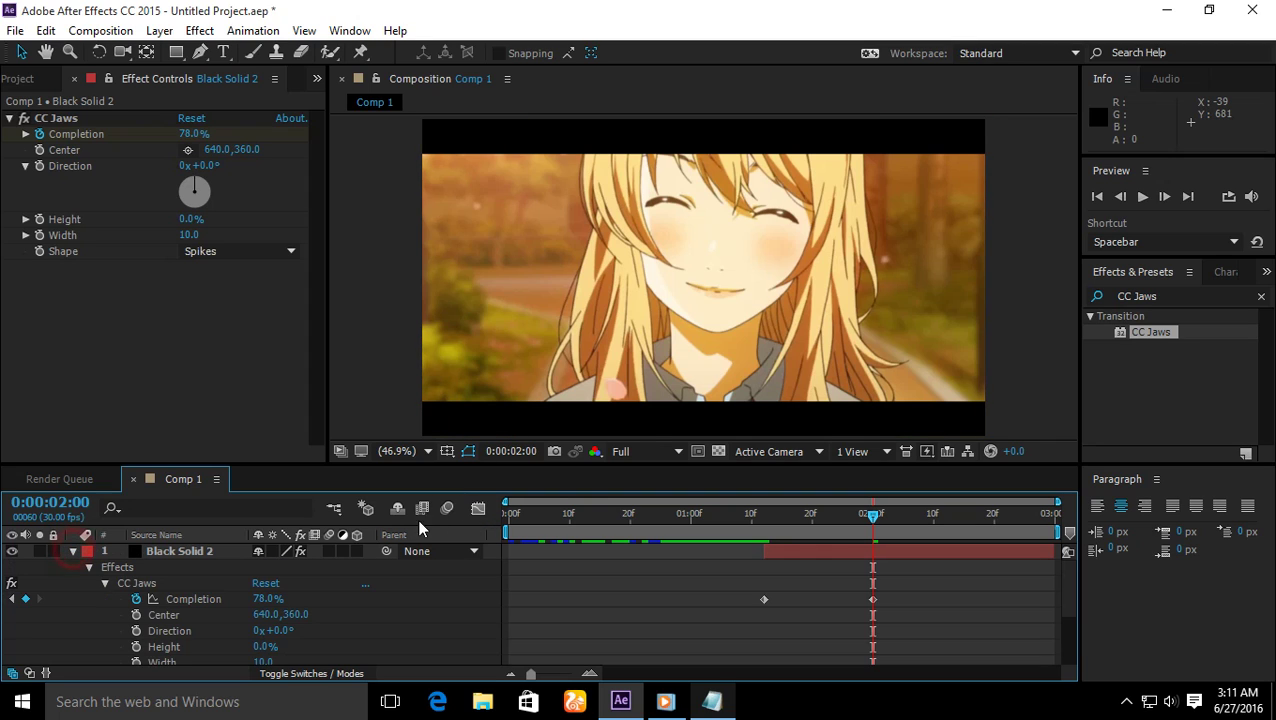
click(478, 509)
click(477, 510)
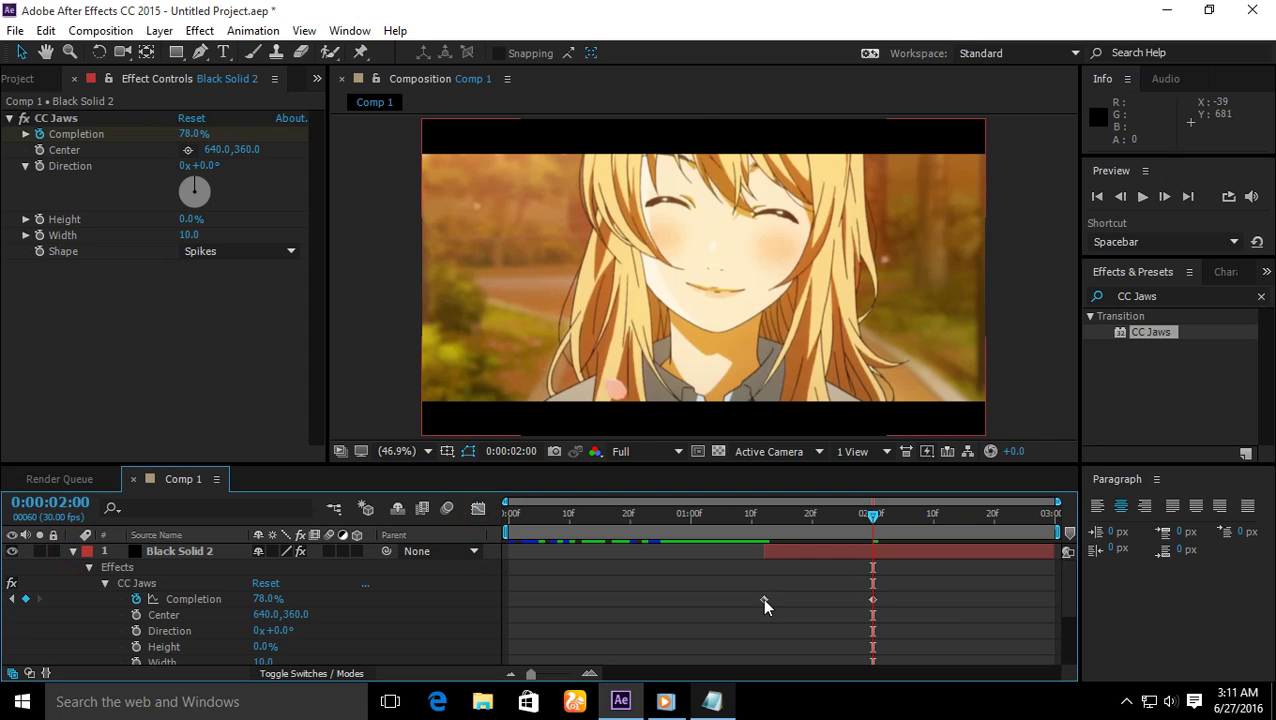
click(763, 599)
click(478, 509)
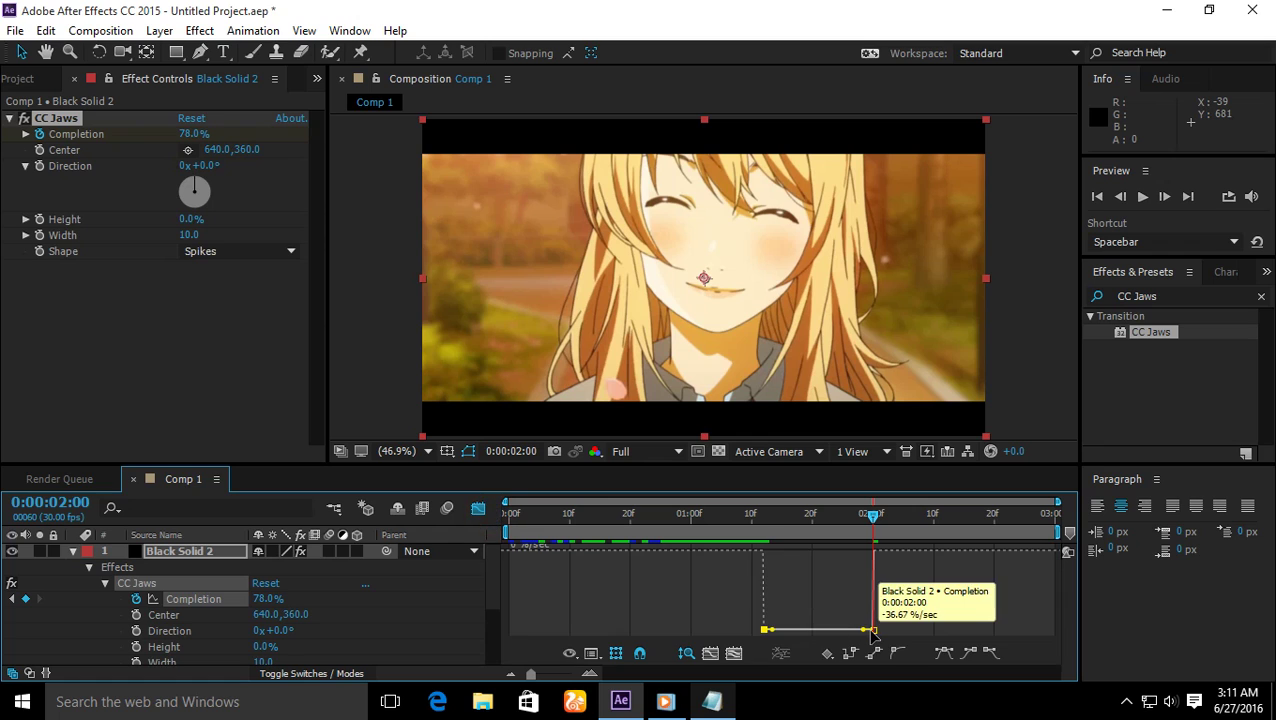
click(646, 652)
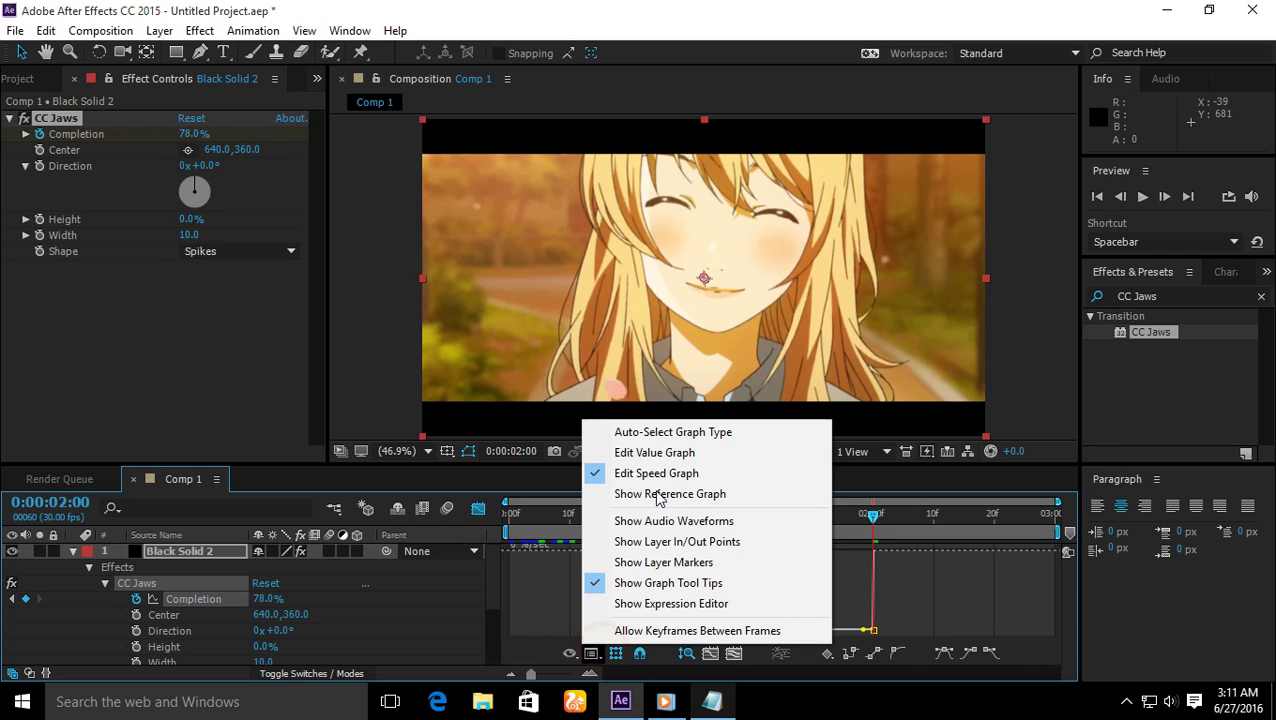
click(662, 450)
Apply Easy Ease In to the Completion keyframe at 0:00:02:00 and stretch its incoming handle back to about 0:00:01:12.
click(873, 630)
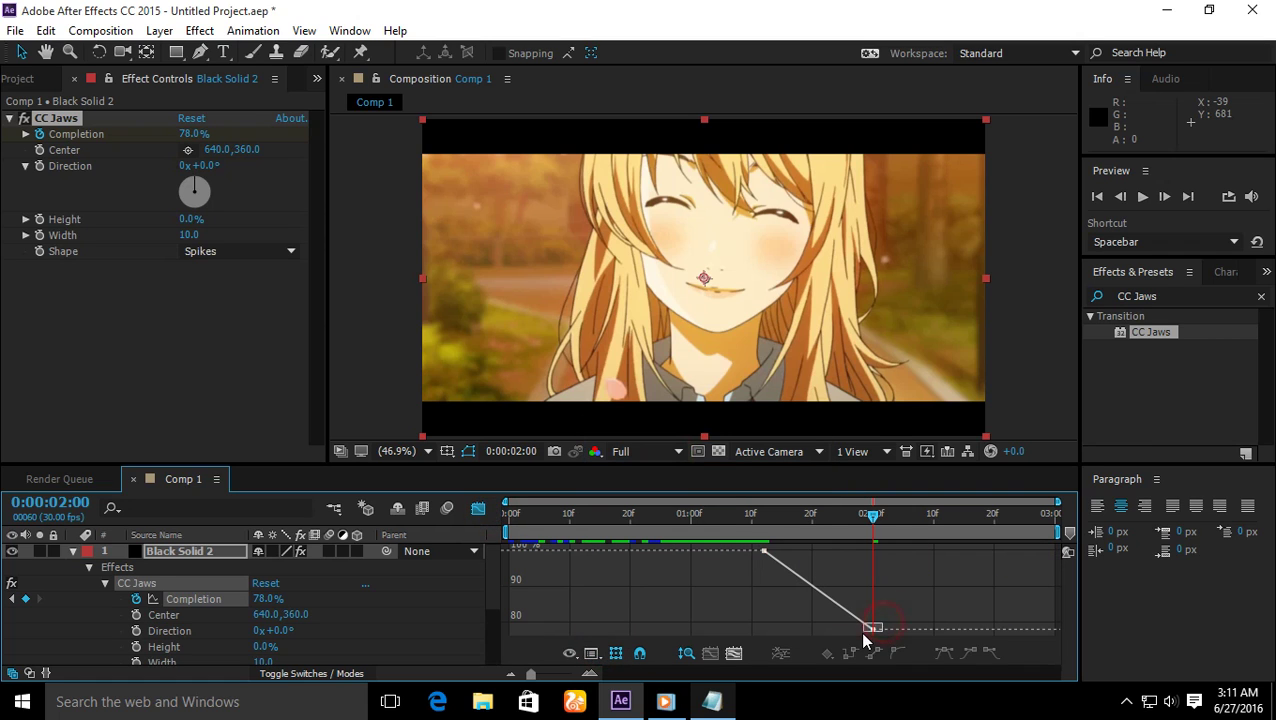
click(972, 652)
drag(817, 636, 765, 638)
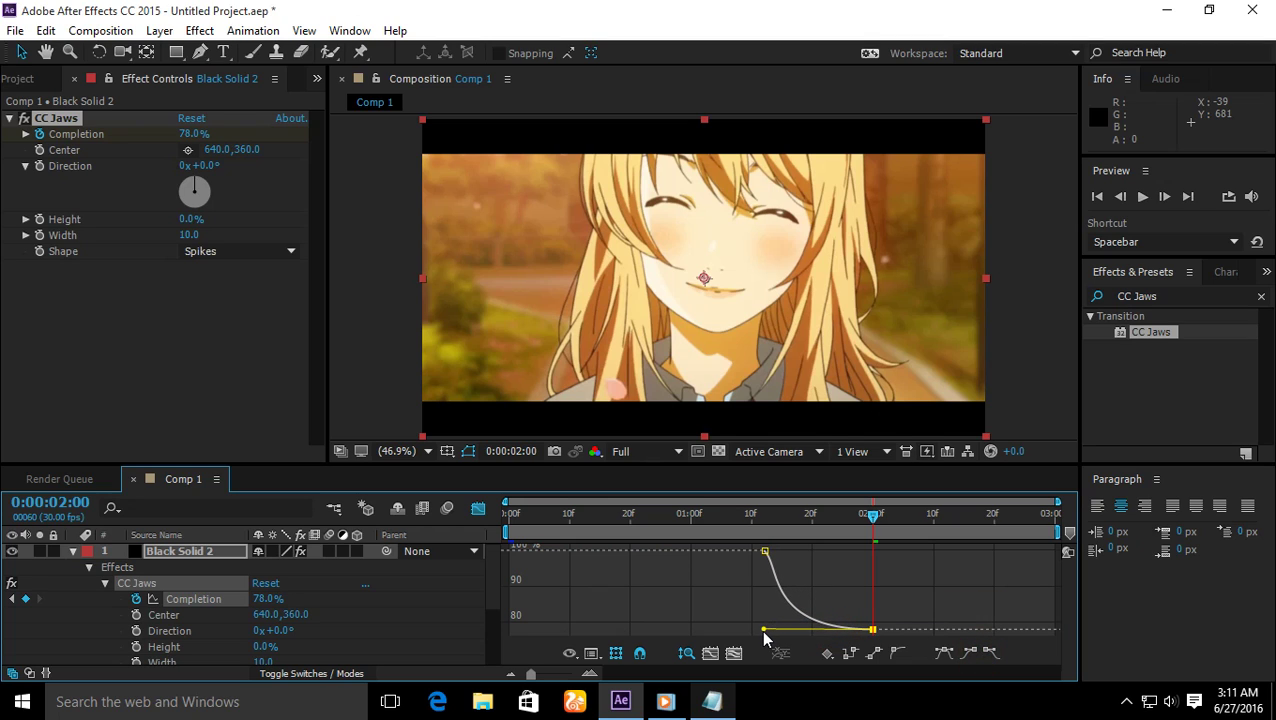
Switch to Notepad, write the note "YANG BAGIAN SOLID LAYER,KITA PILIH VALUE GRAPH", erase it and return to After Effects.
click(636, 424)
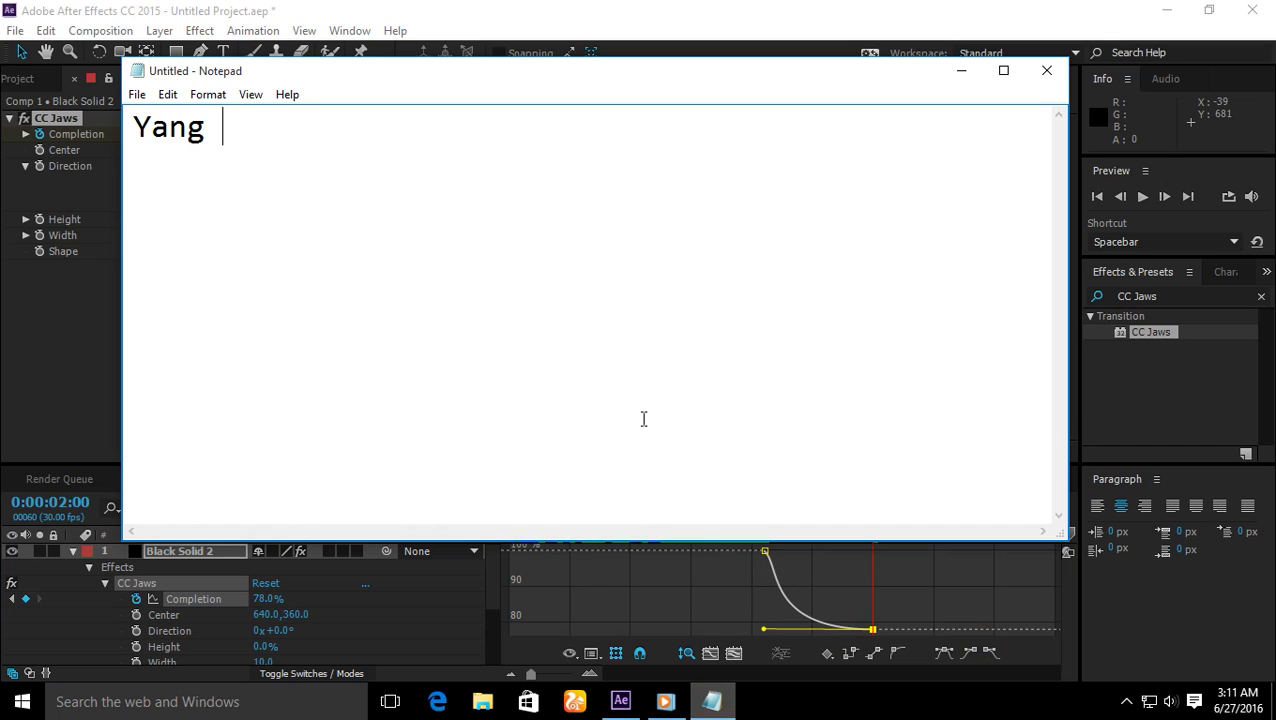
text(YANG B)
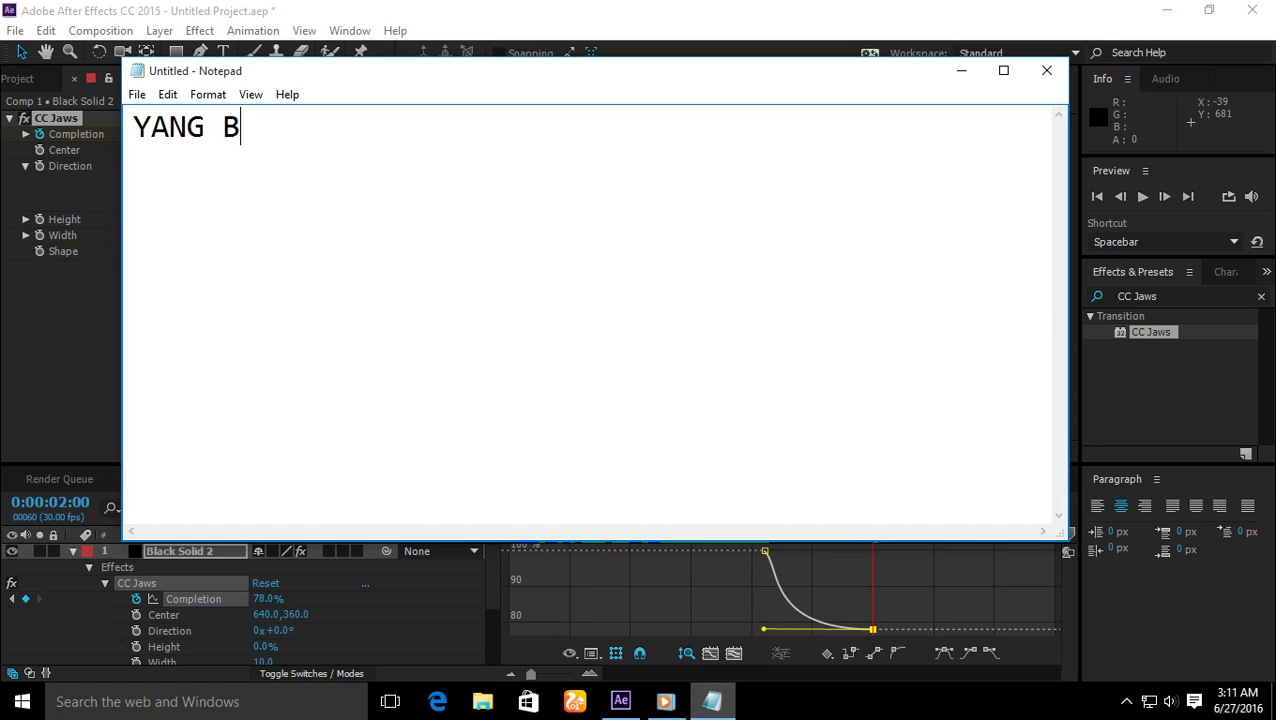
text(AGIAN)
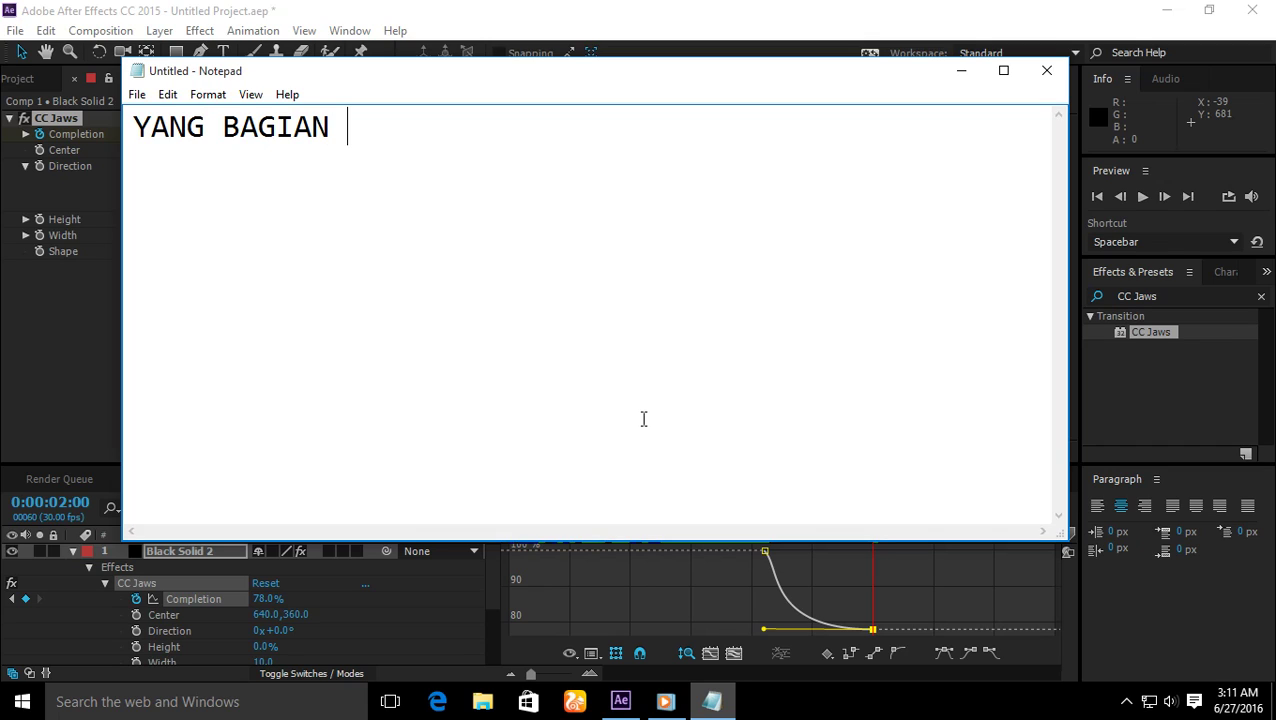
text( SOLID LAYER,KITA PILIH VALUE GRAPH)
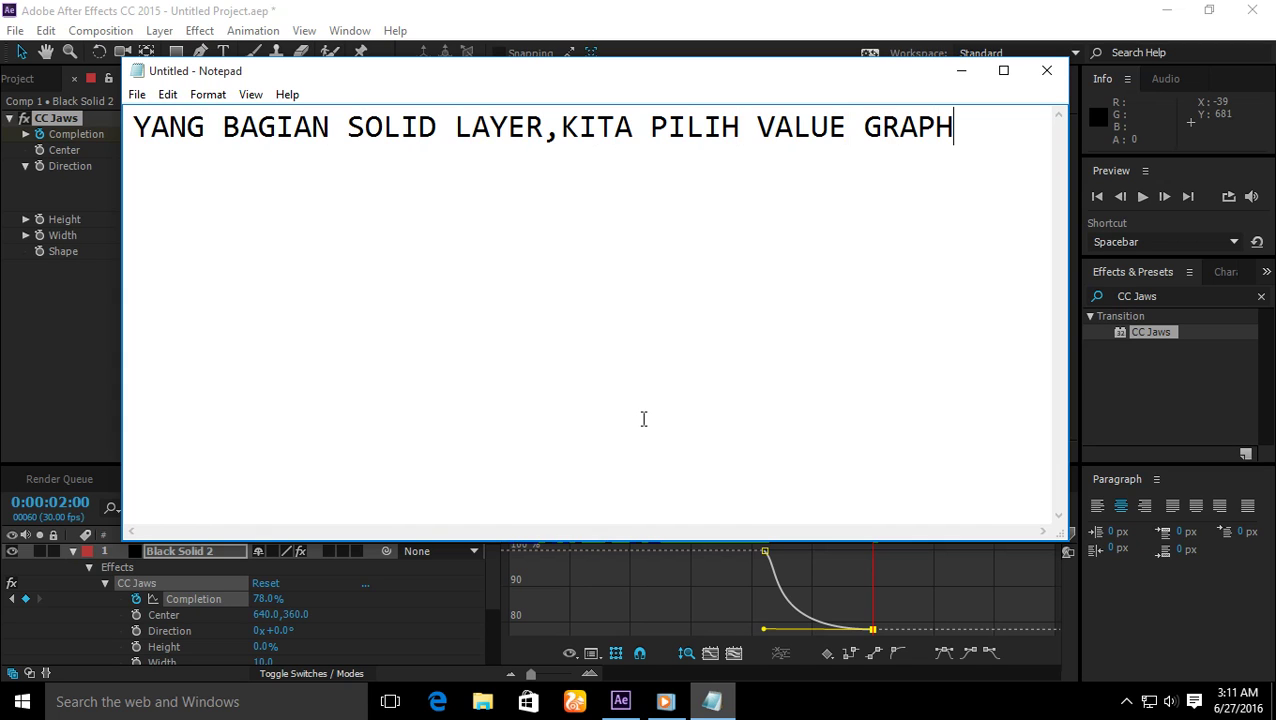
key(ctrl+a)
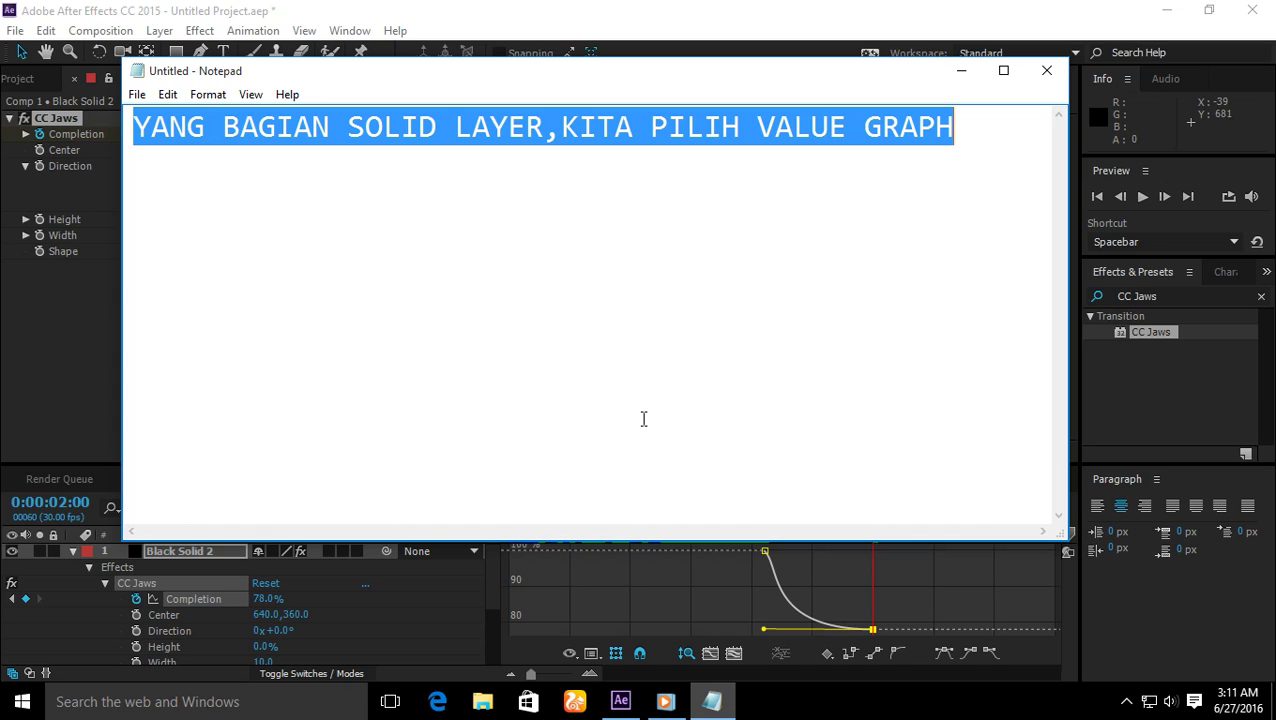
key(BackSpace)
key(alt+Tab)
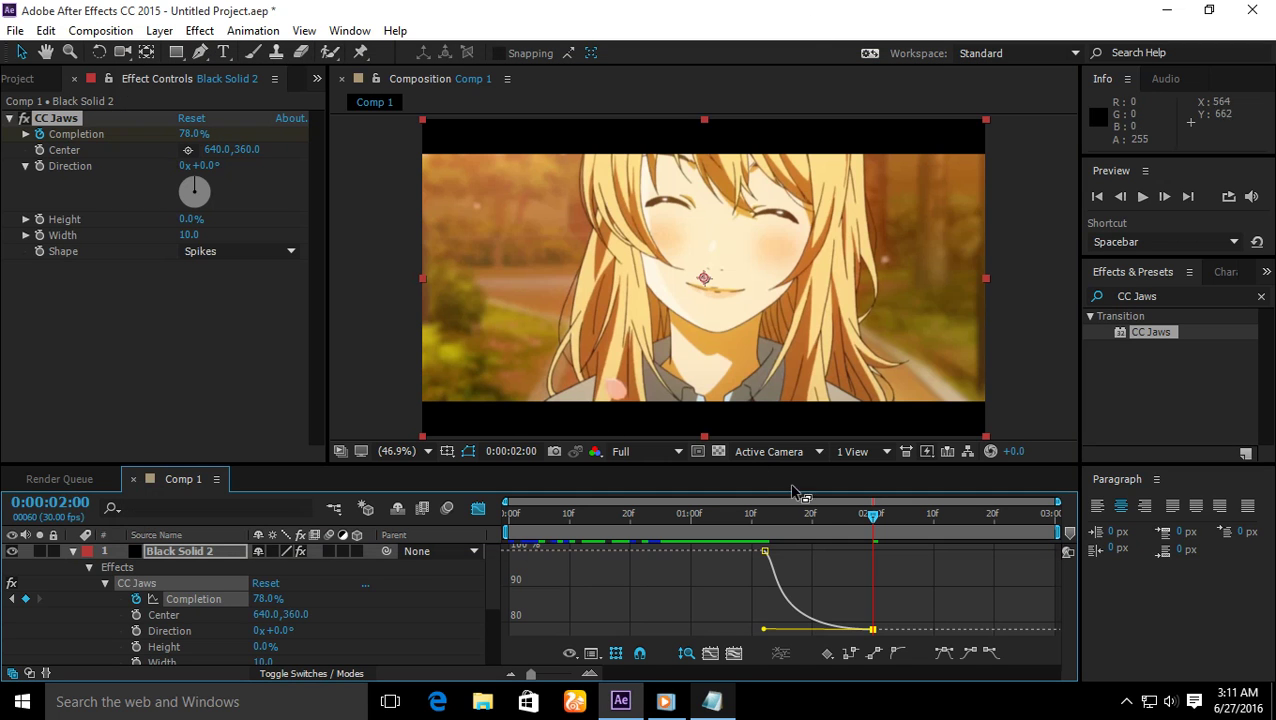
Preview the transition with the black bars and return the current time to 0:00:00:00.
drag(783, 522, 666, 522)
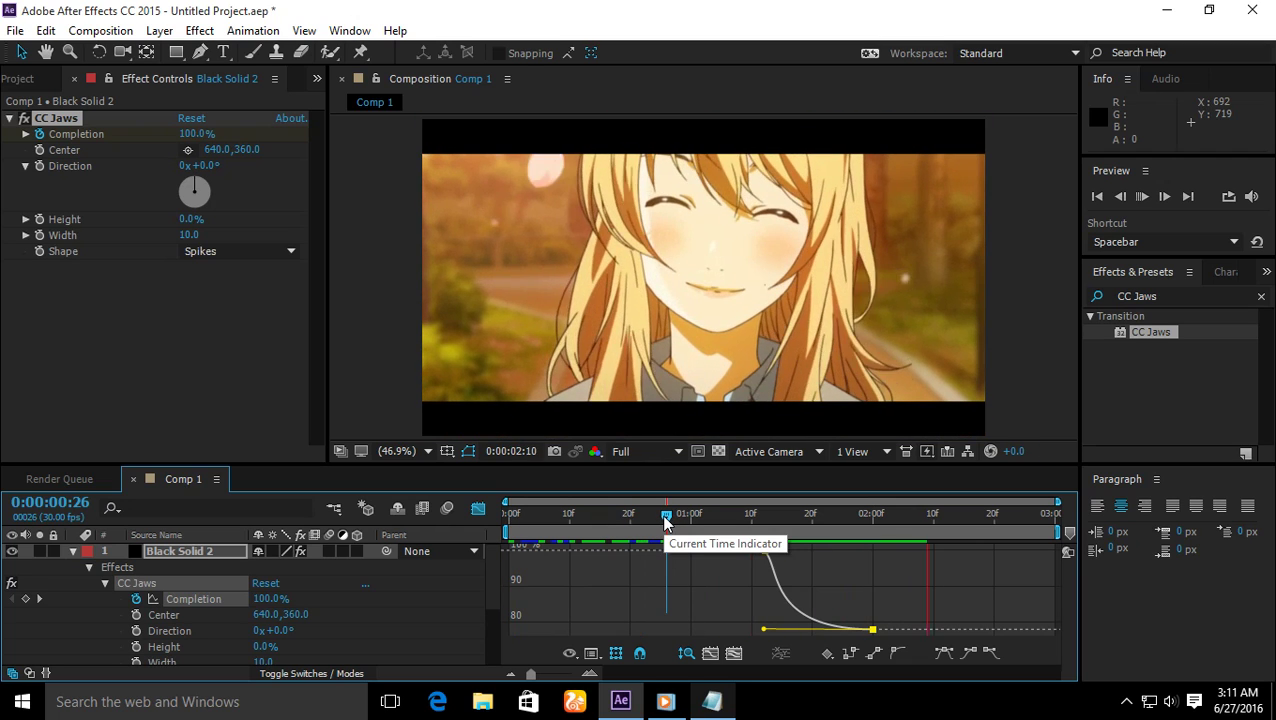
key(Home)
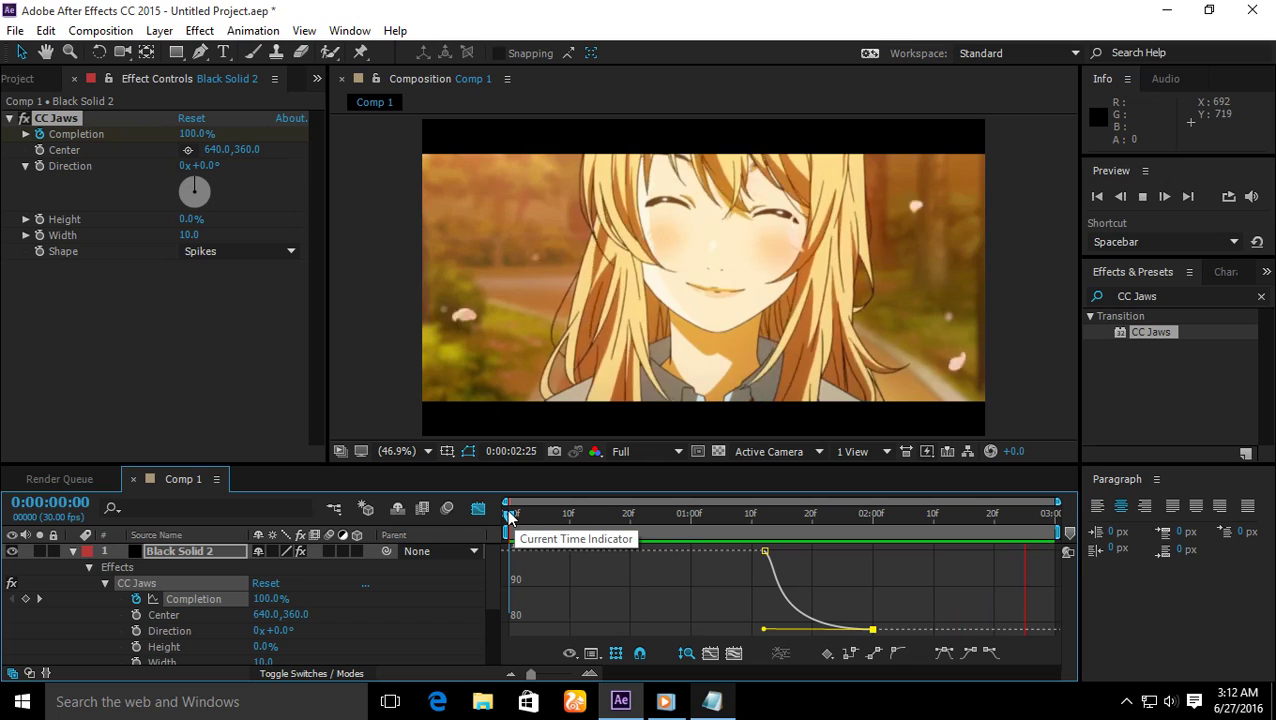
Close the Graph Editor and enable motion blur on all four layers.
click(478, 508)
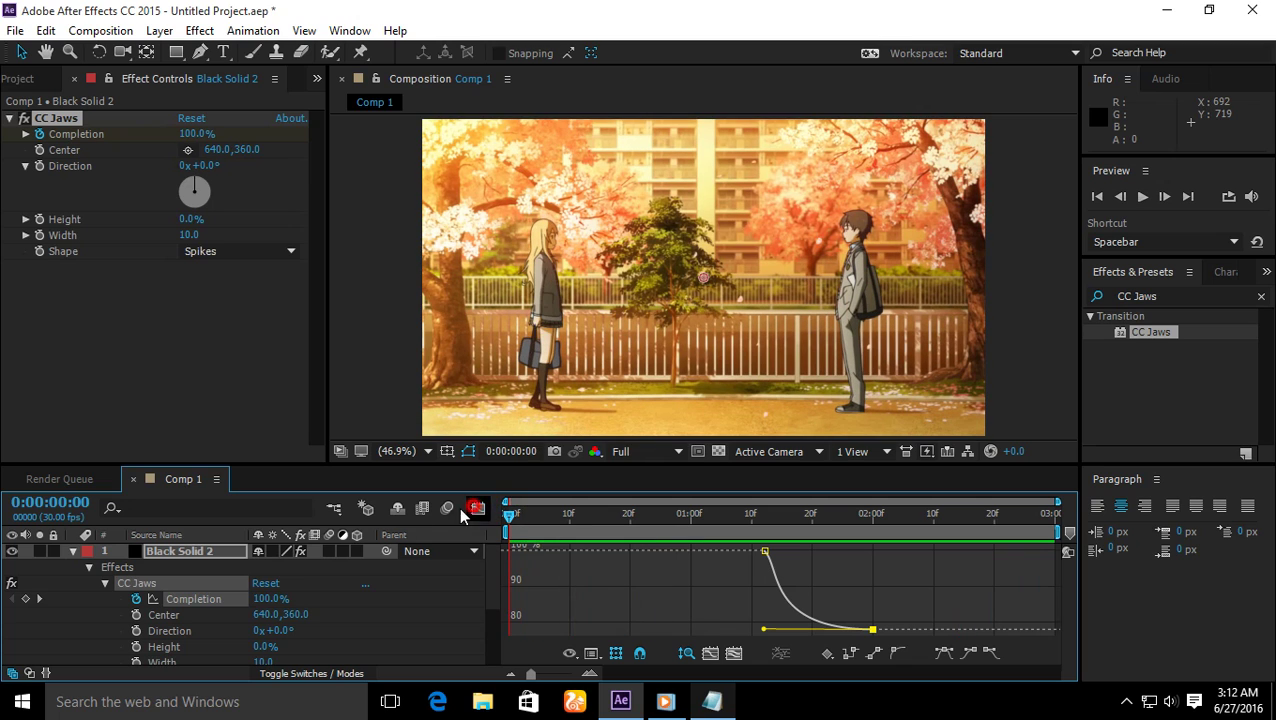
click(72, 551)
drag(328, 552, 330, 584)
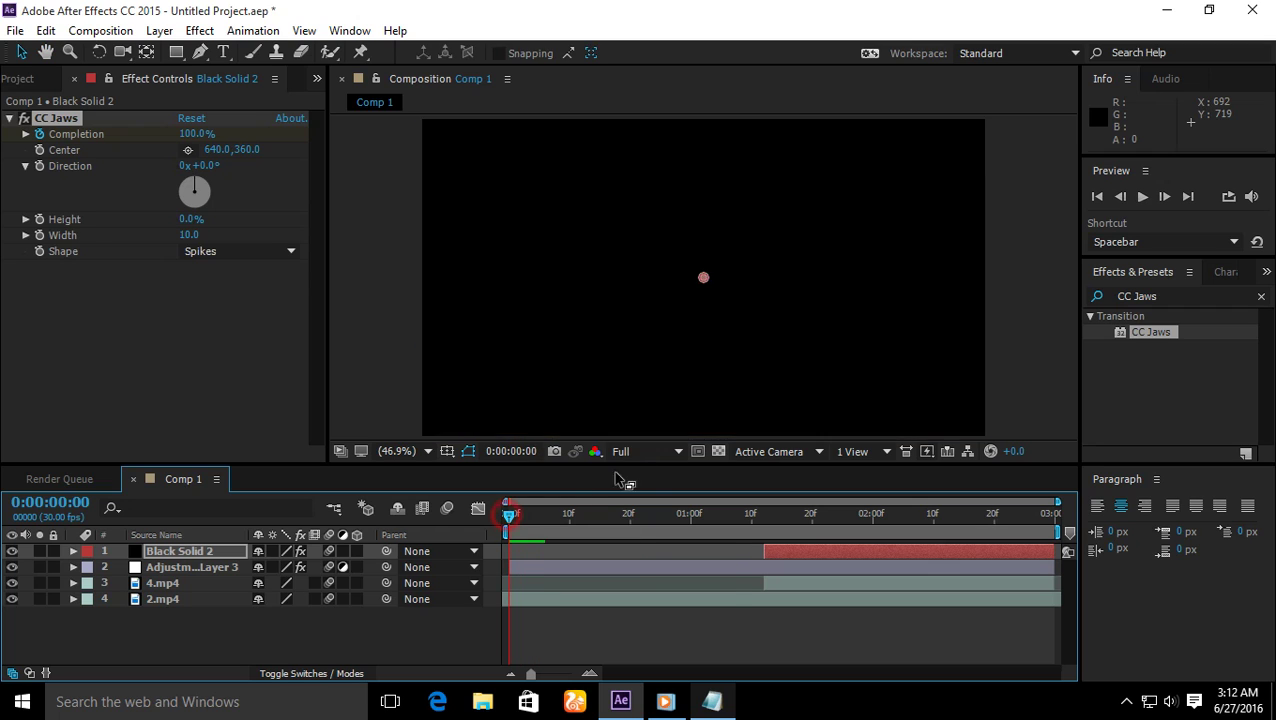
Set the composition's preview resolution to Quarter and preview the transition.
click(669, 451)
click(670, 561)
key(space)
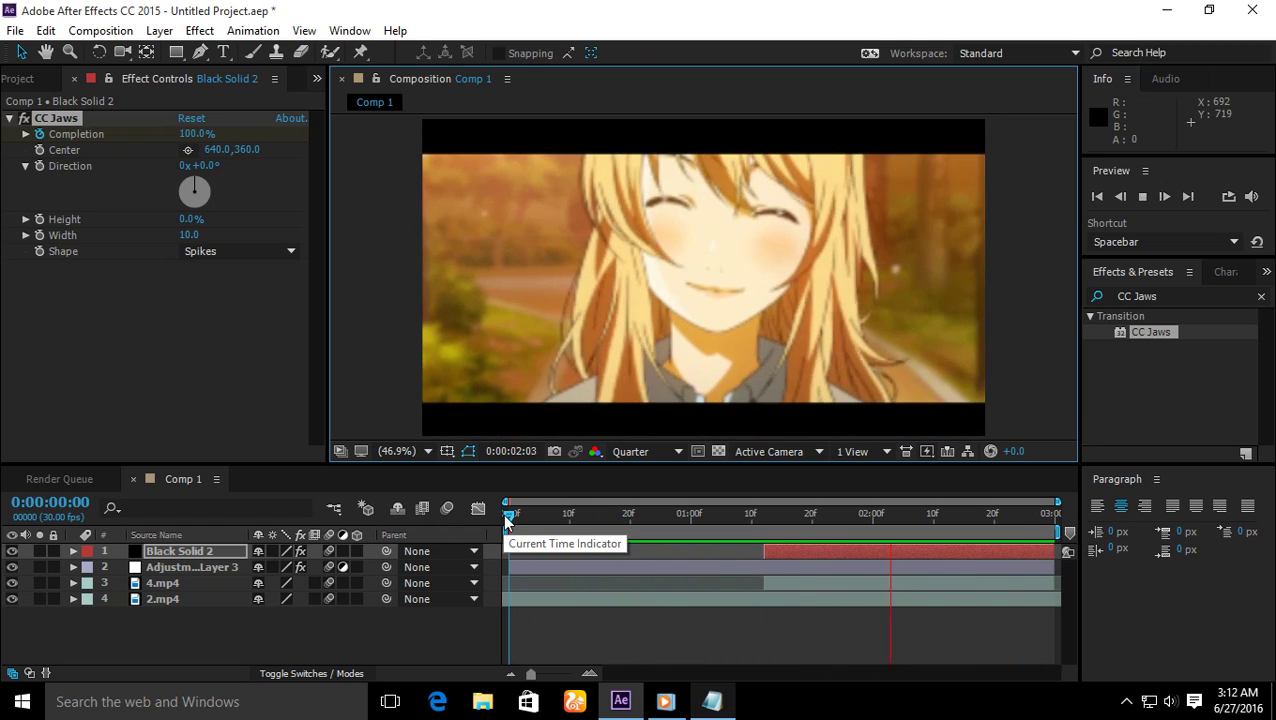
key(space)
Switch to Notepad, write the closing note "SEKIAN DAN TERIMA KASIH" and erase it.
click(712, 701)
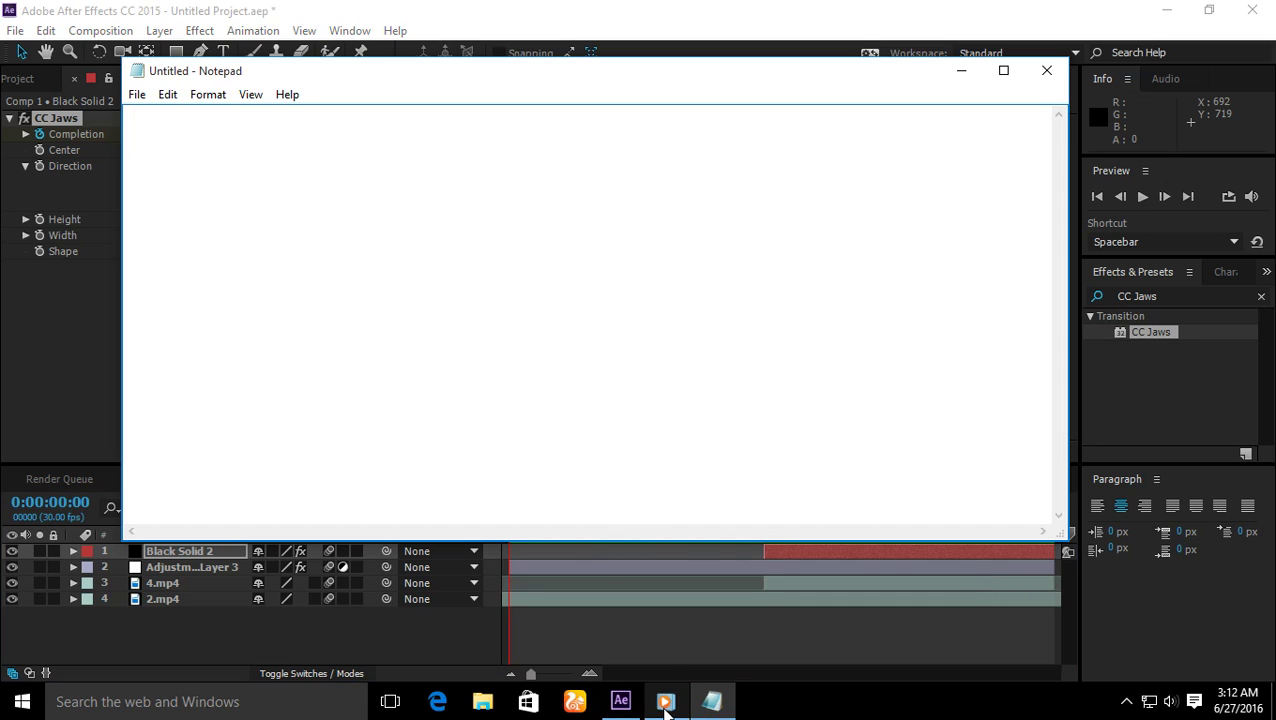
click(708, 701)
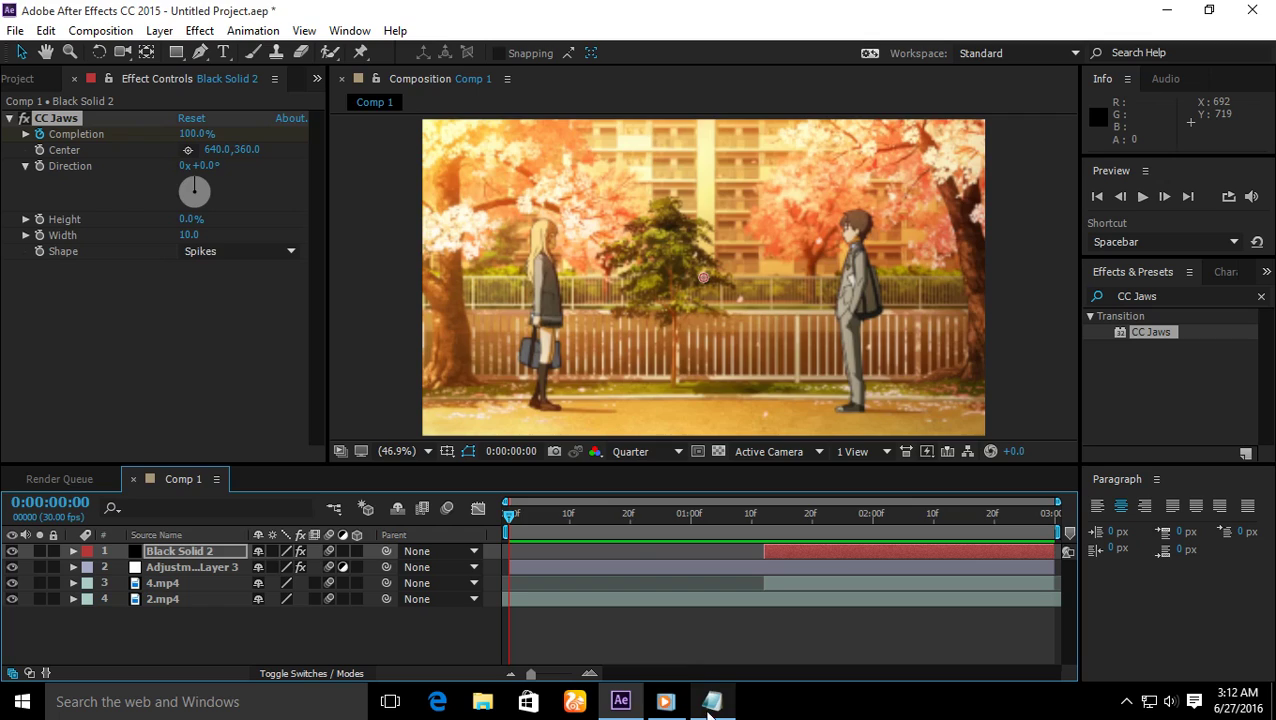
click(709, 699)
click(538, 330)
text(SEKIAN)
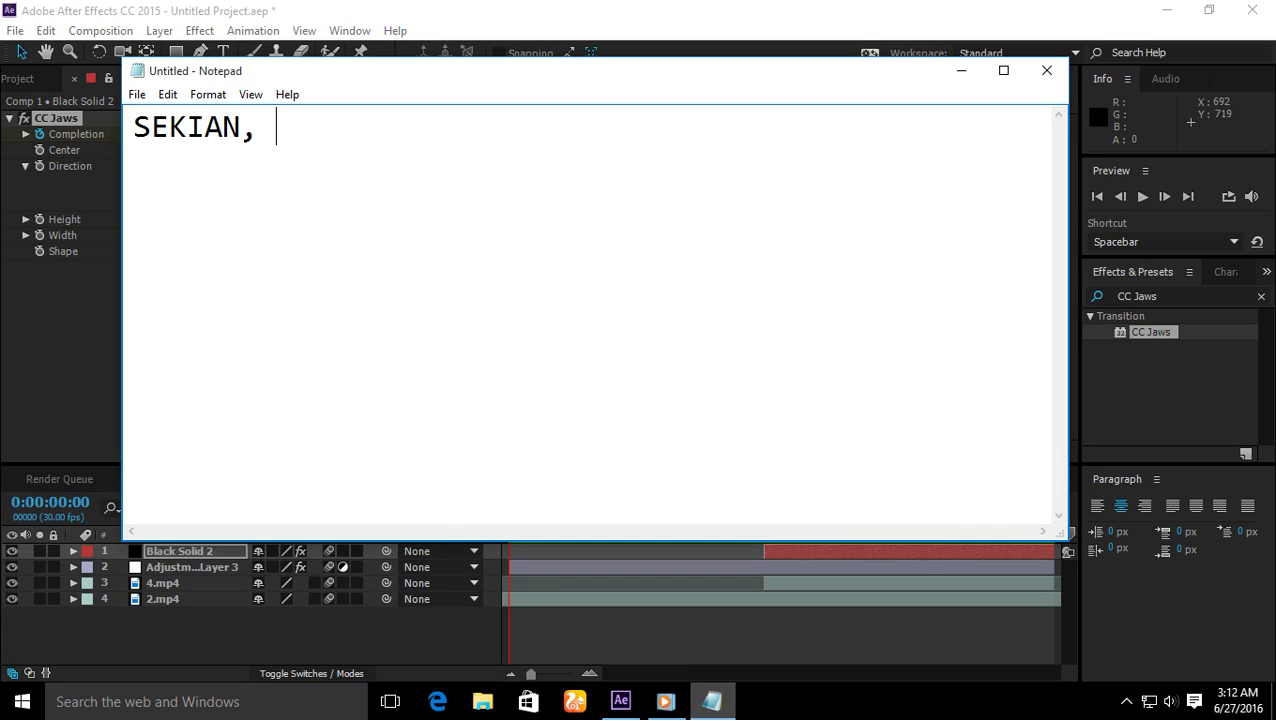
text( DAN TERIMA KASIH)
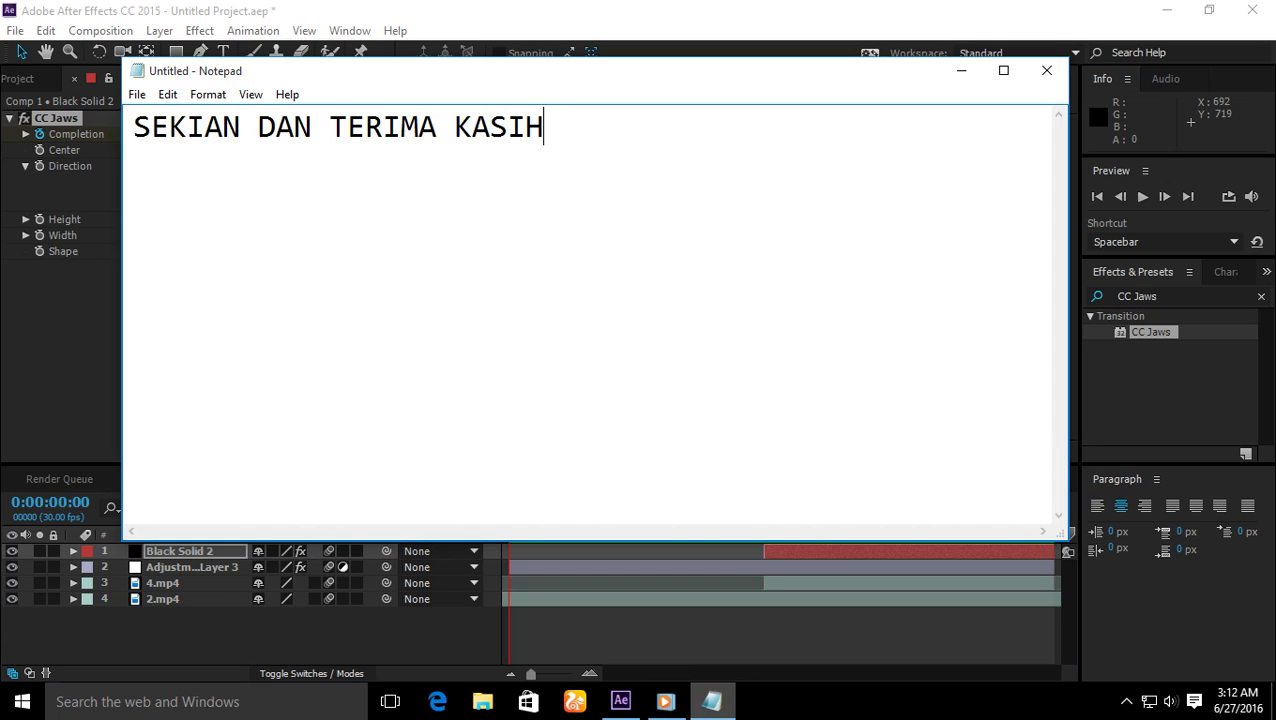
key(ctrl+a)
key(BackSpace)
Return to After Effects and play the finished transition from the start.
key(alt+Tab)
key(space)
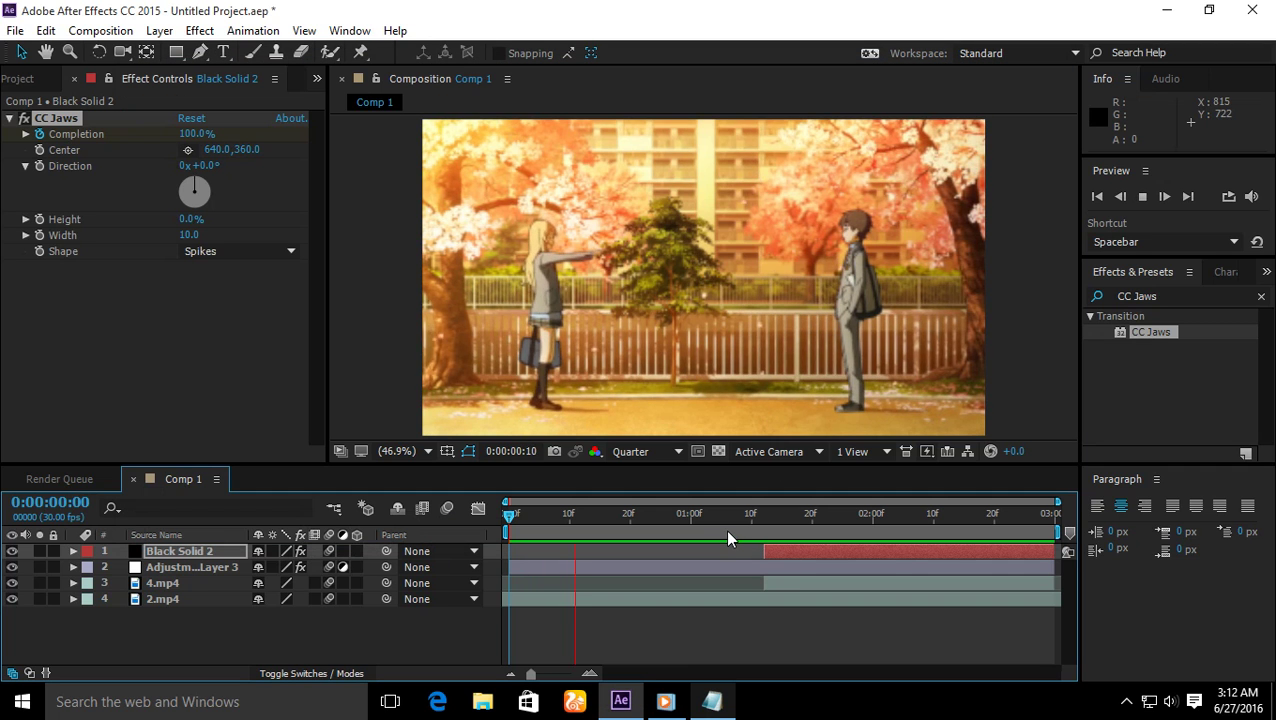